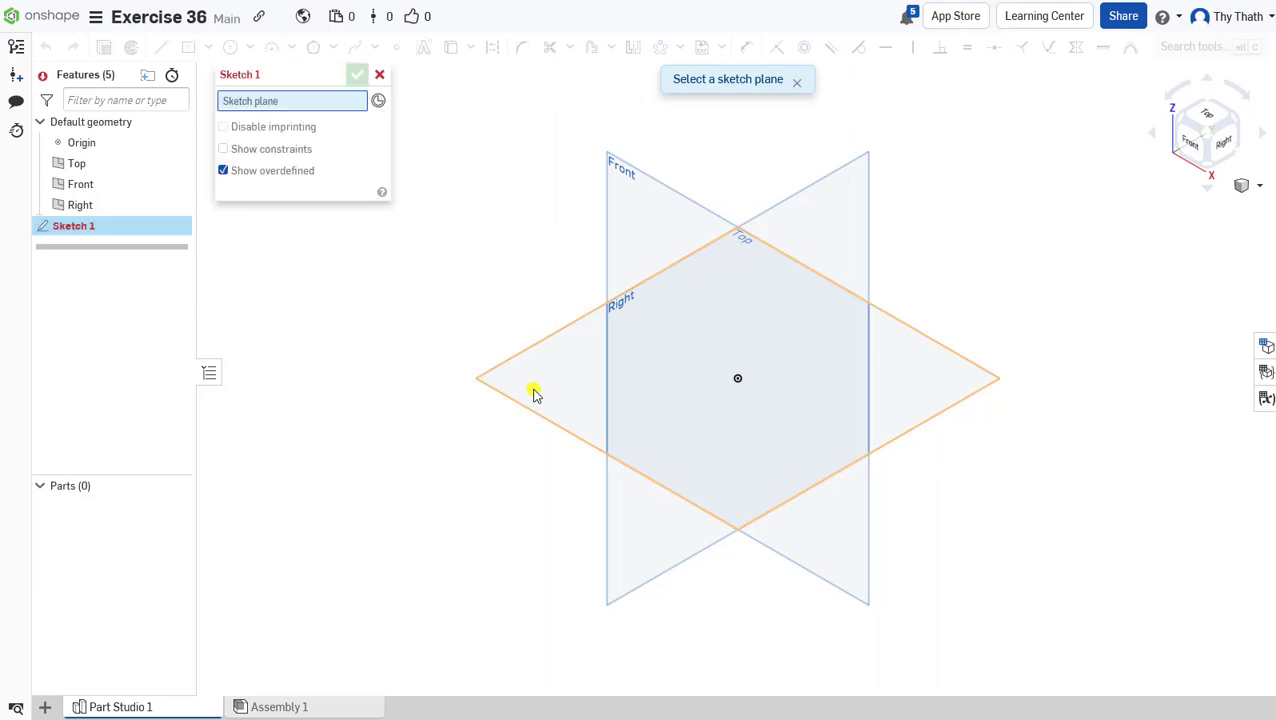
Place the new sketch on the Top plane and view it straight on with the X axis horizontal
left_click(527, 383)
right_click(503, 259)
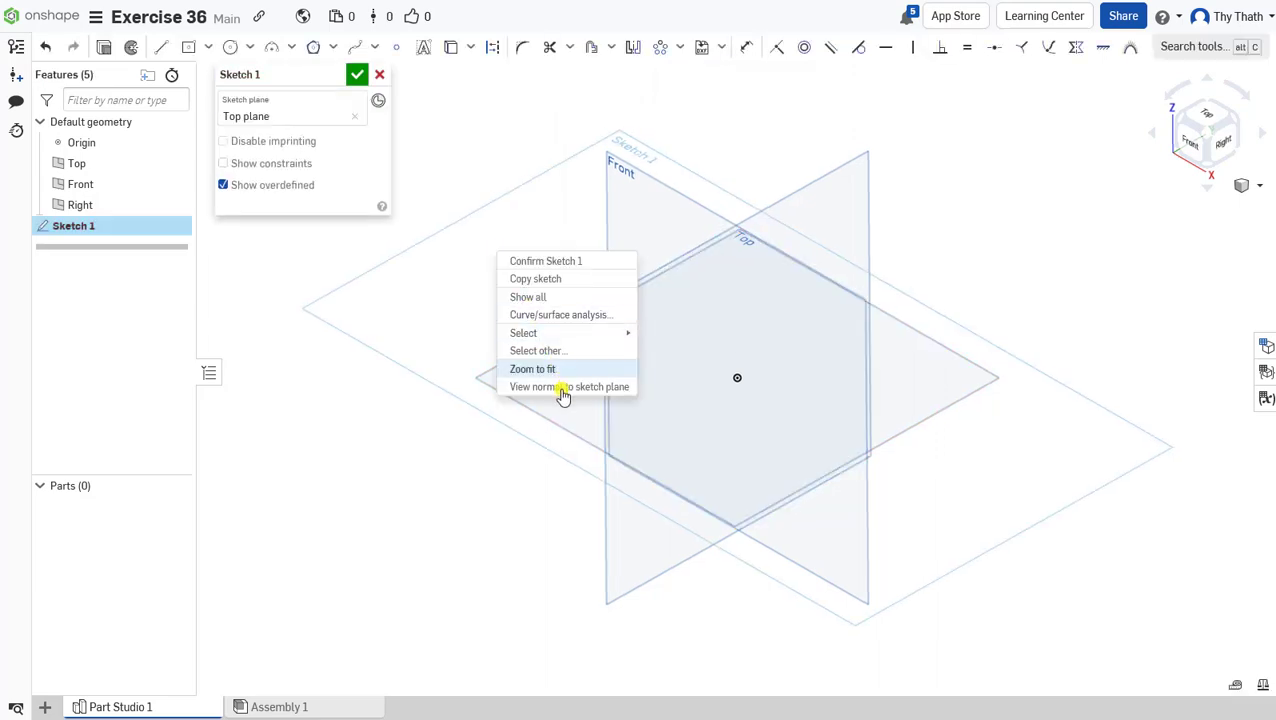
left_click(564, 388)
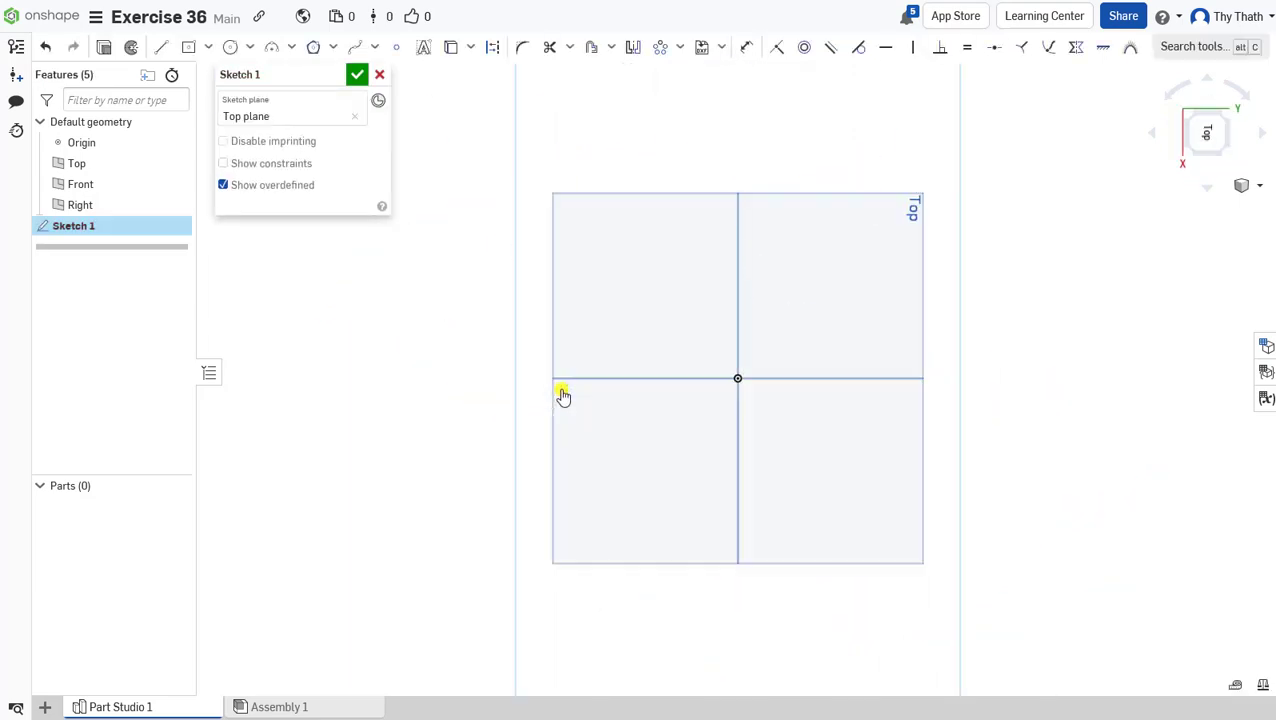
left_click(1177, 90)
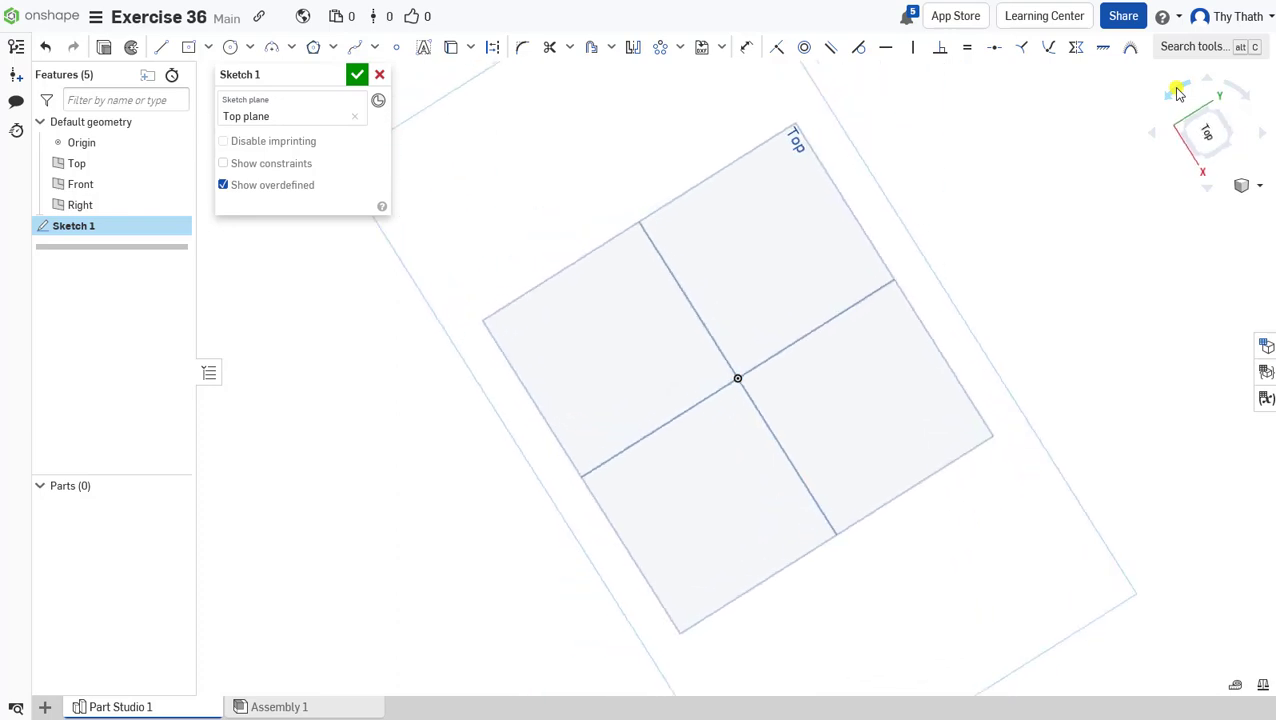
middle_click_drag(720, 266, 831, 250)
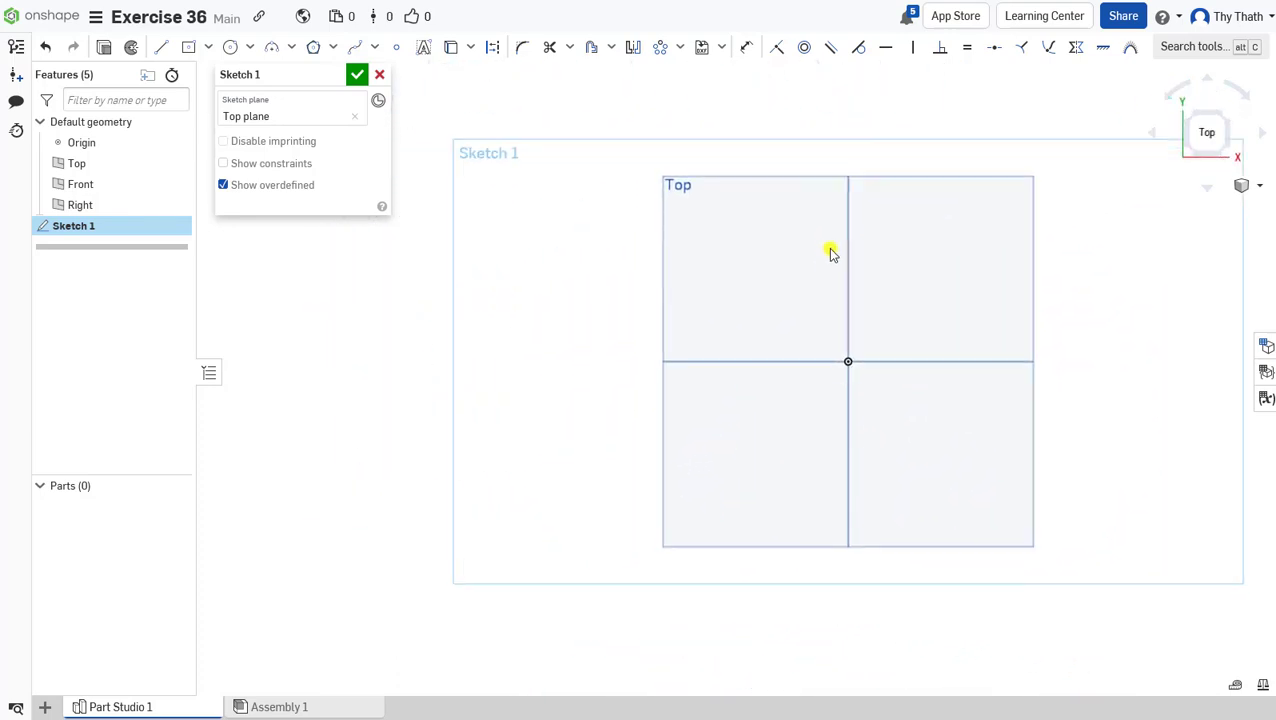
Draw a circle centred on the origin with a diameter of 50 mm
left_click(230, 47)
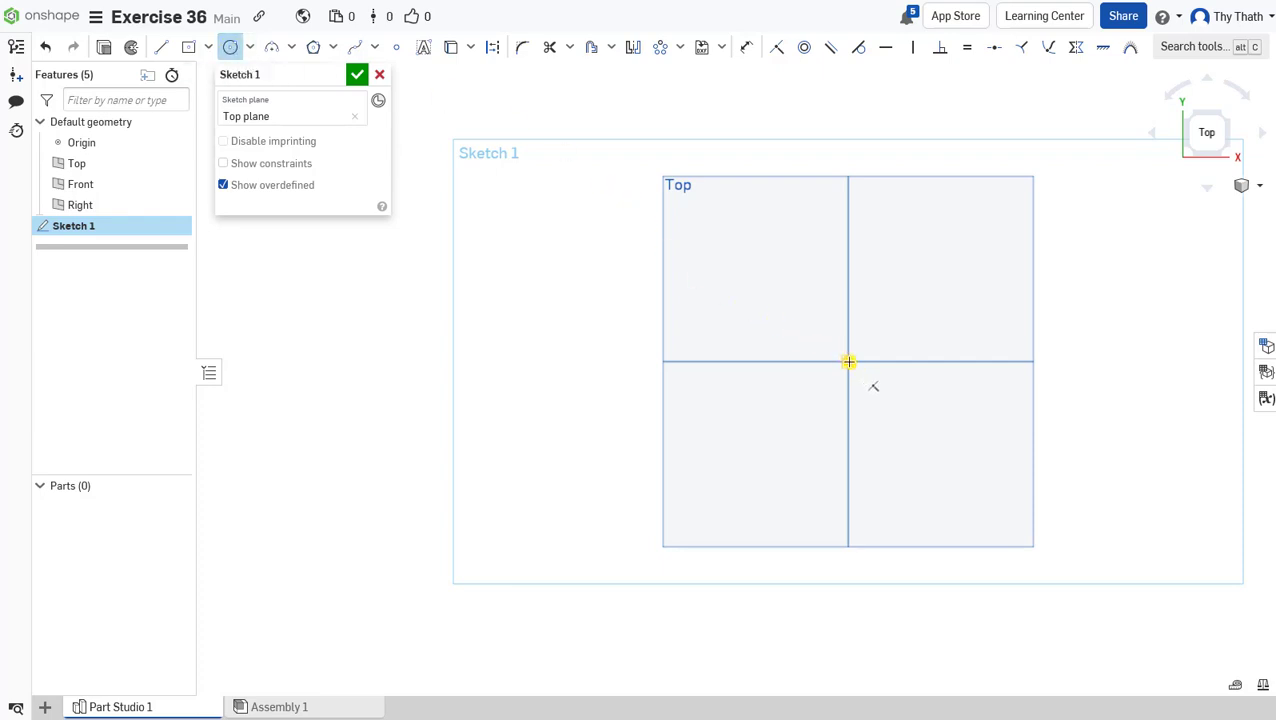
left_click(848, 362)
left_click(946, 262)
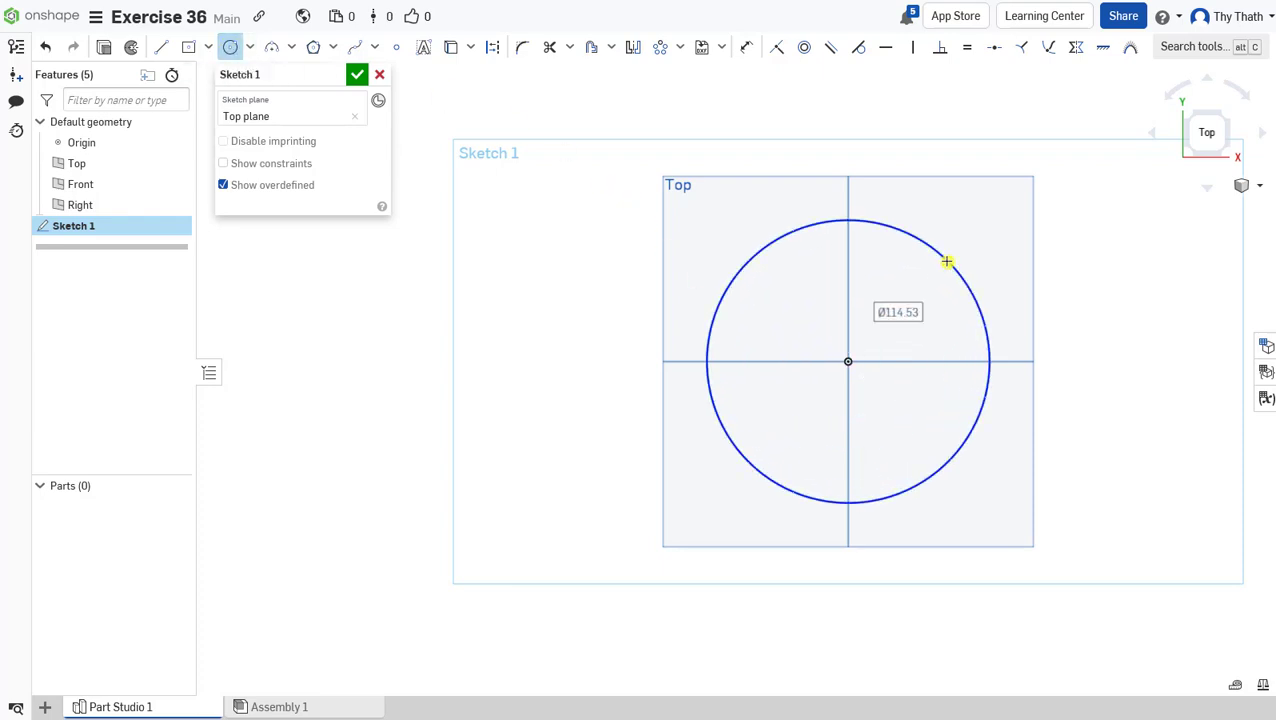
type("50")
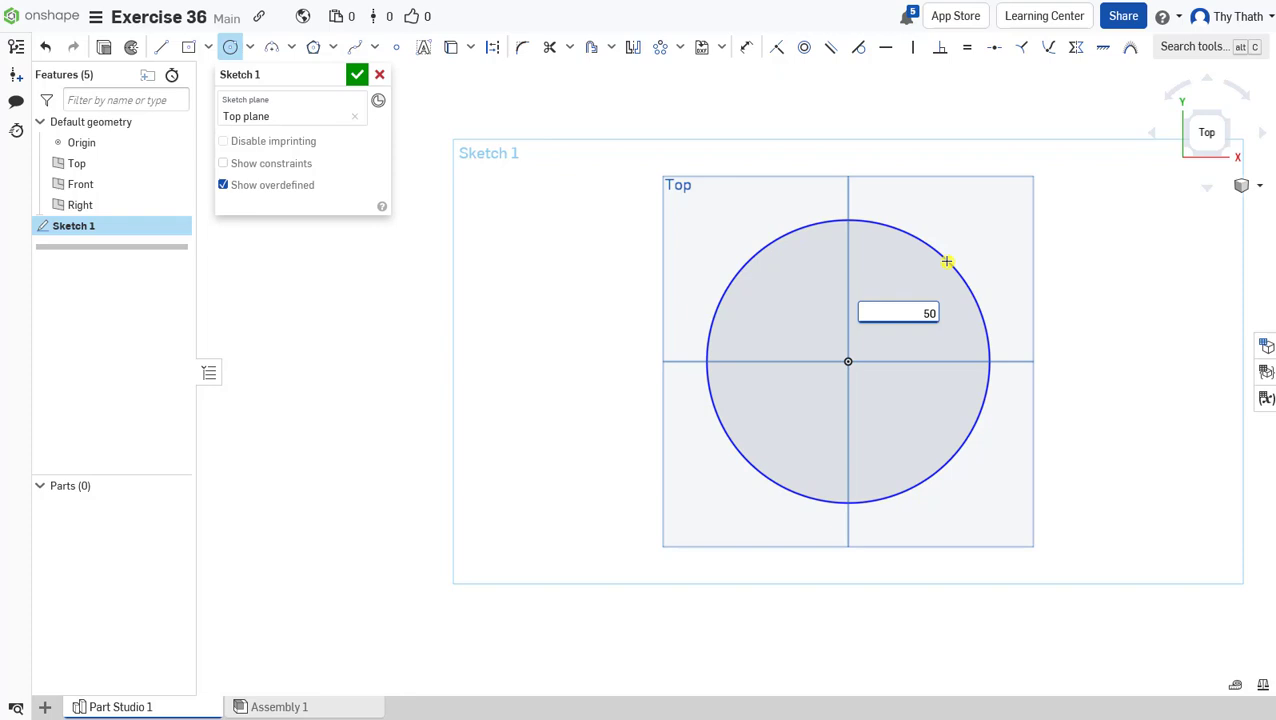
key("Return")
Draw a second circle concentric with the first at the origin, with a diameter of 64 mm
scroll(880, 325, "up", 3)
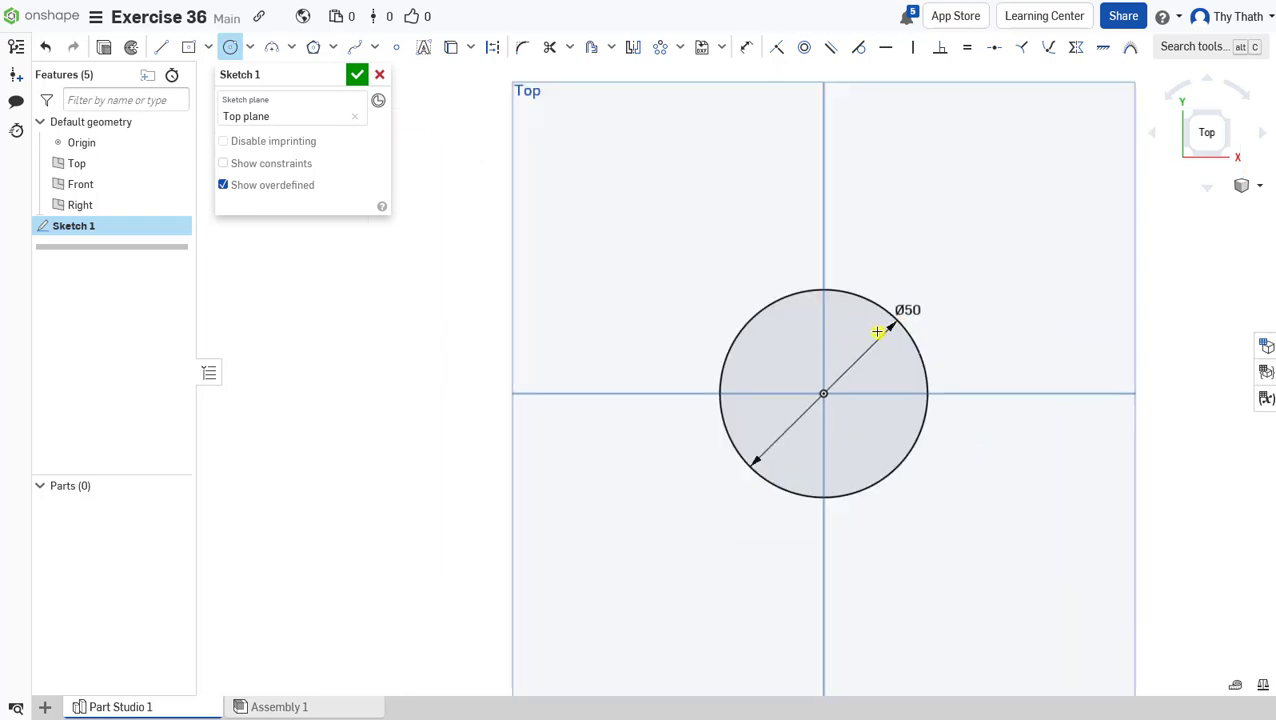
left_click(813, 406)
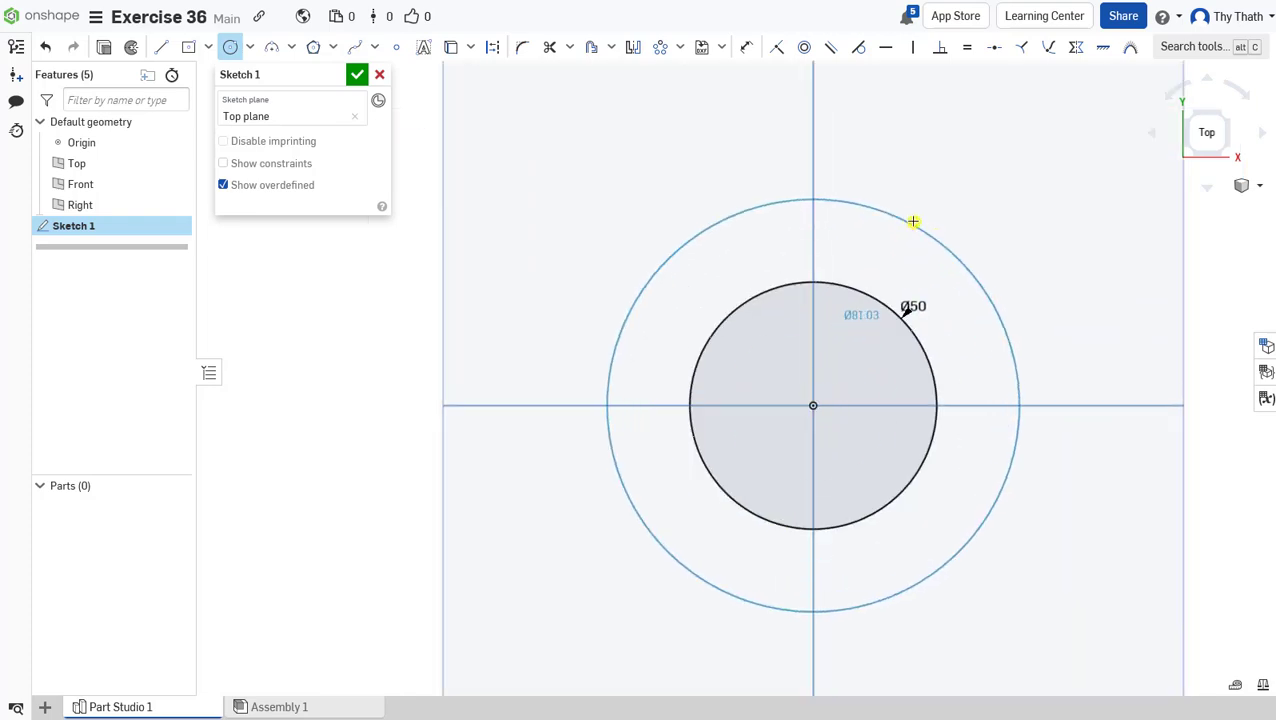
left_click(913, 221)
type("6")
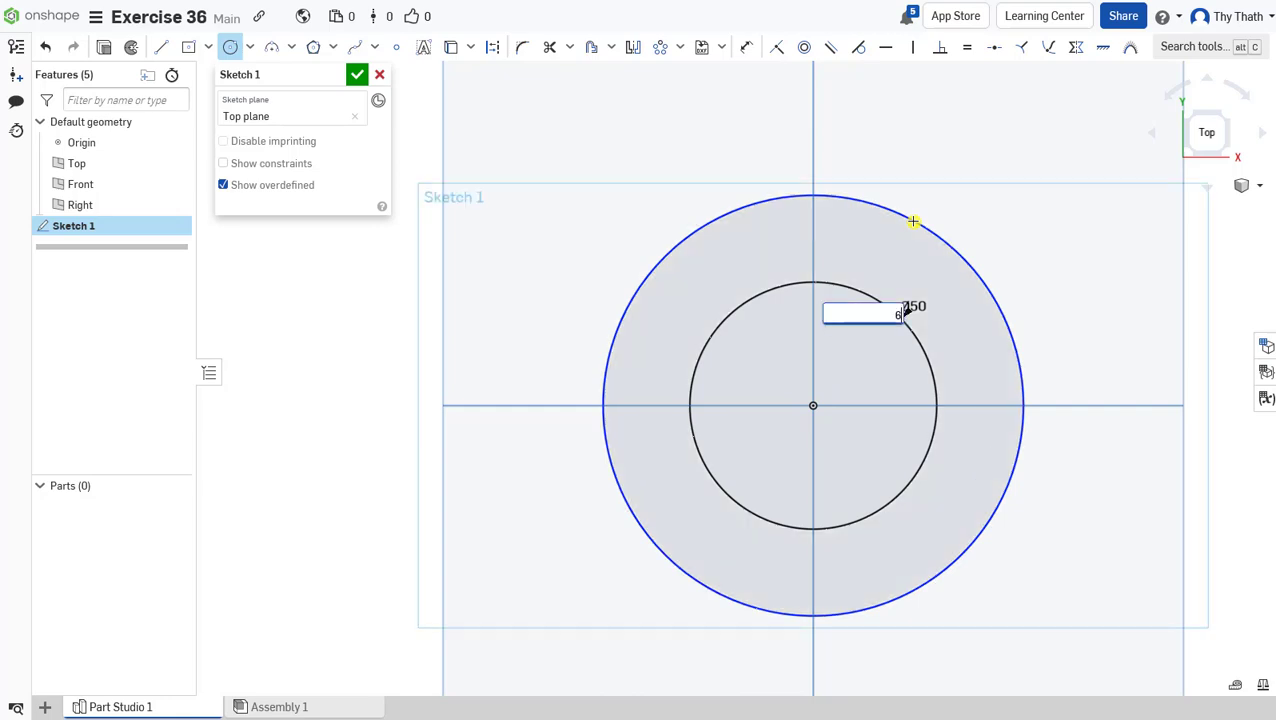
type("4")
key("Return")
Draw a vertical line about 7.3 mm long joining the outer and inner circles, just left of the vertical axis near the top
scroll(866, 239, "up", 4)
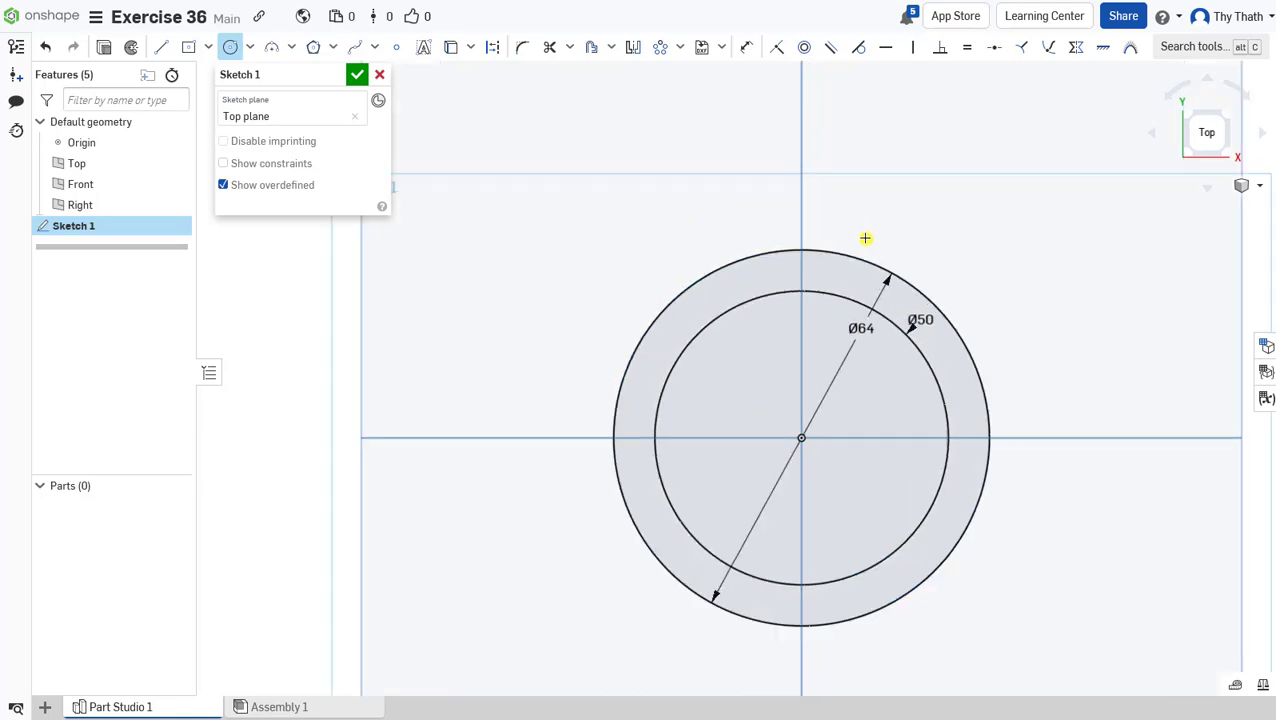
middle_click_drag(831, 192, 831, 190)
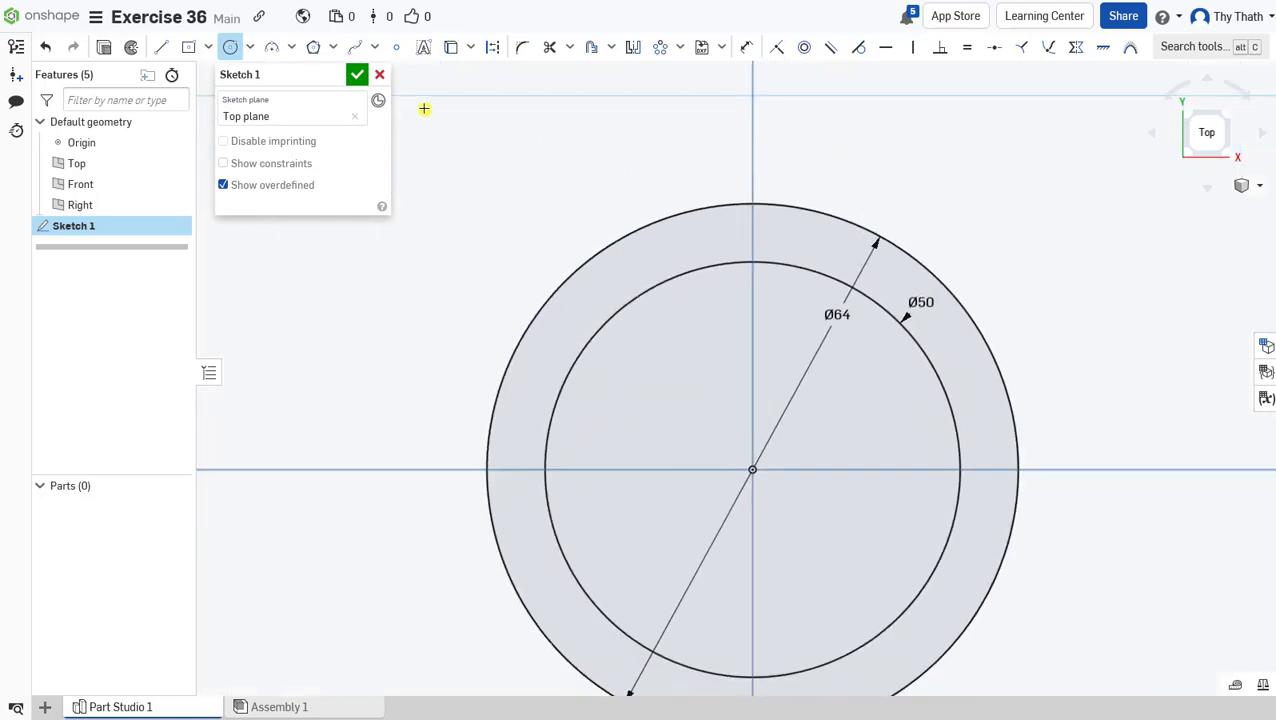
left_click(161, 47)
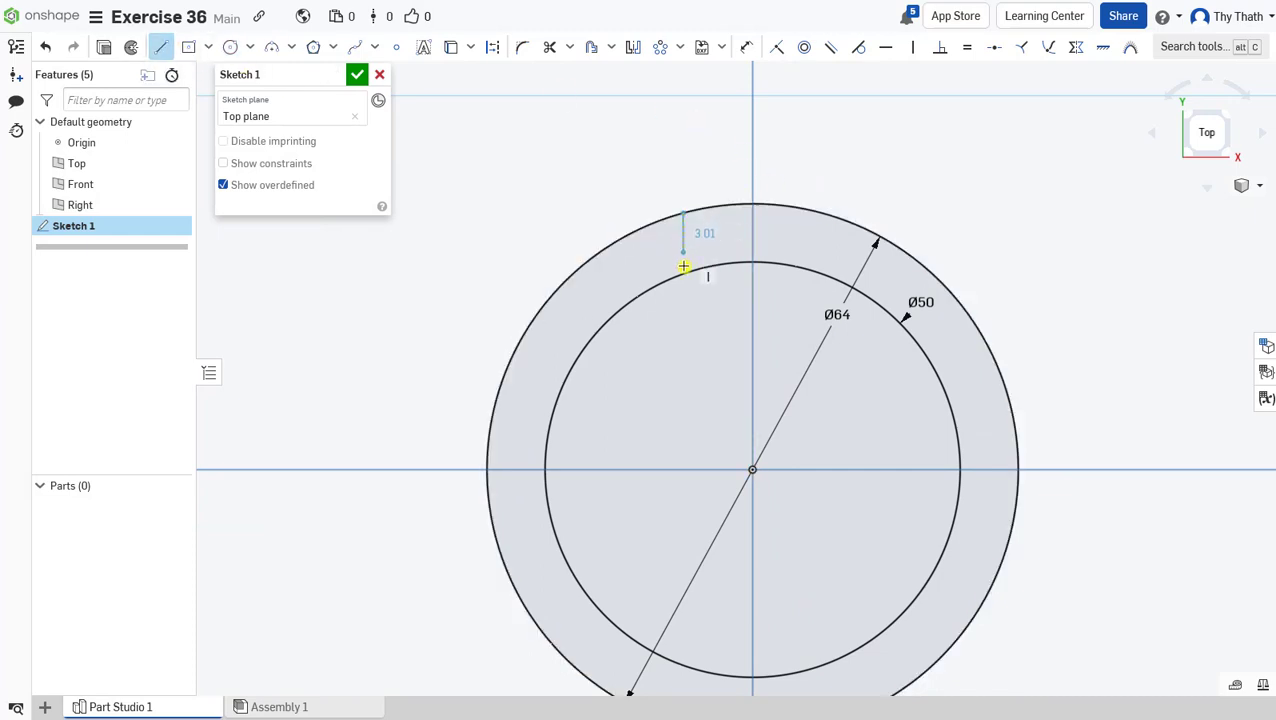
right_click(641, 136)
left_click(660, 147)
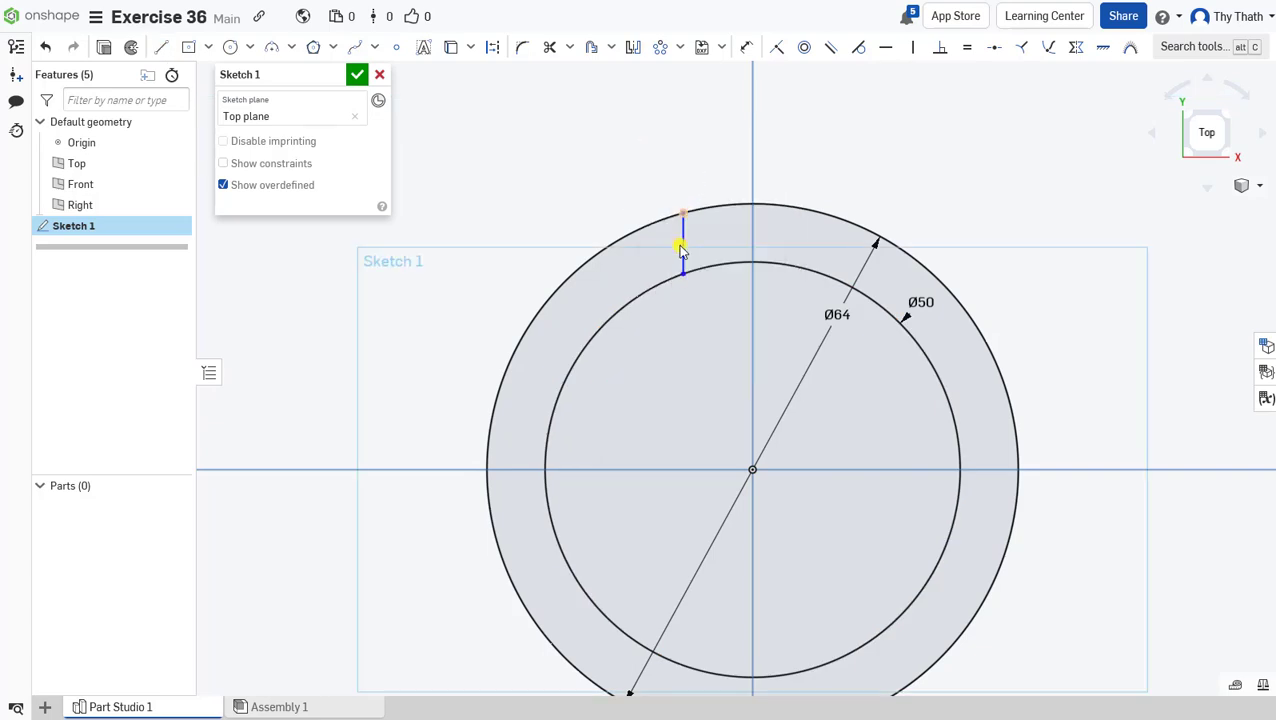
left_click(695, 245)
Mirror the short vertical line across the Right plane to the other side of the vertical axis
left_click(633, 47)
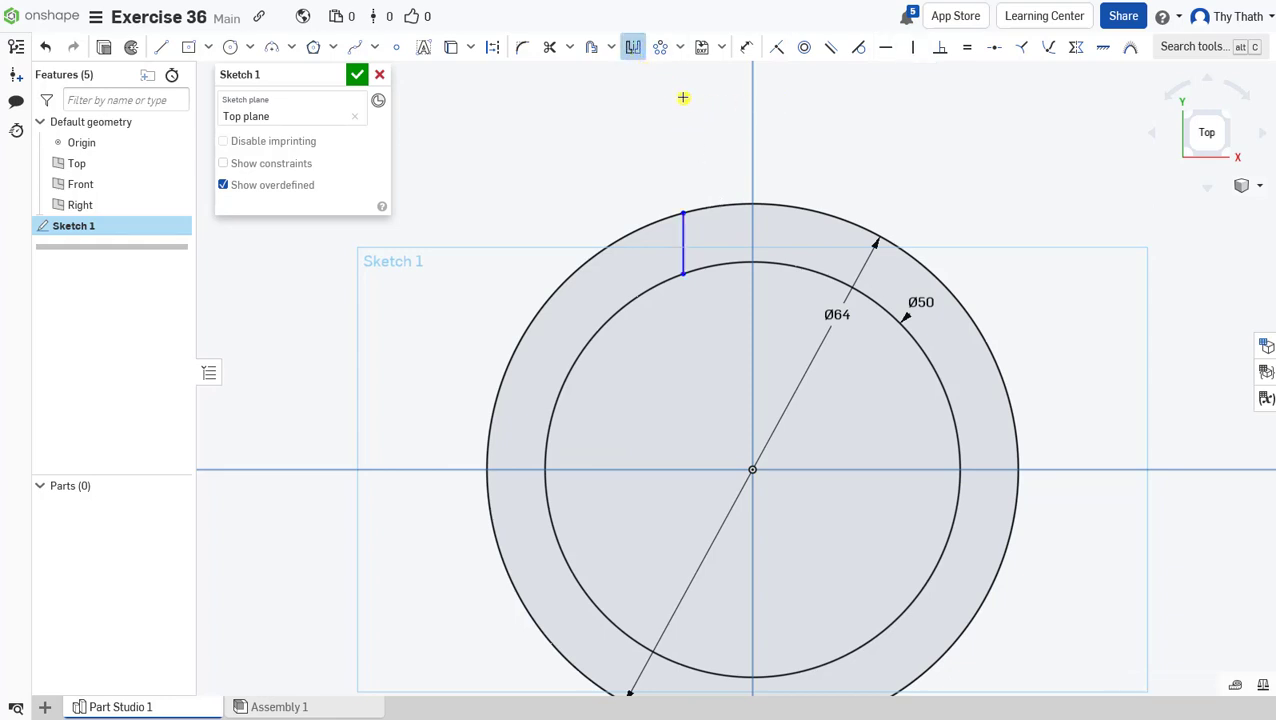
left_click(711, 228)
left_click(682, 238)
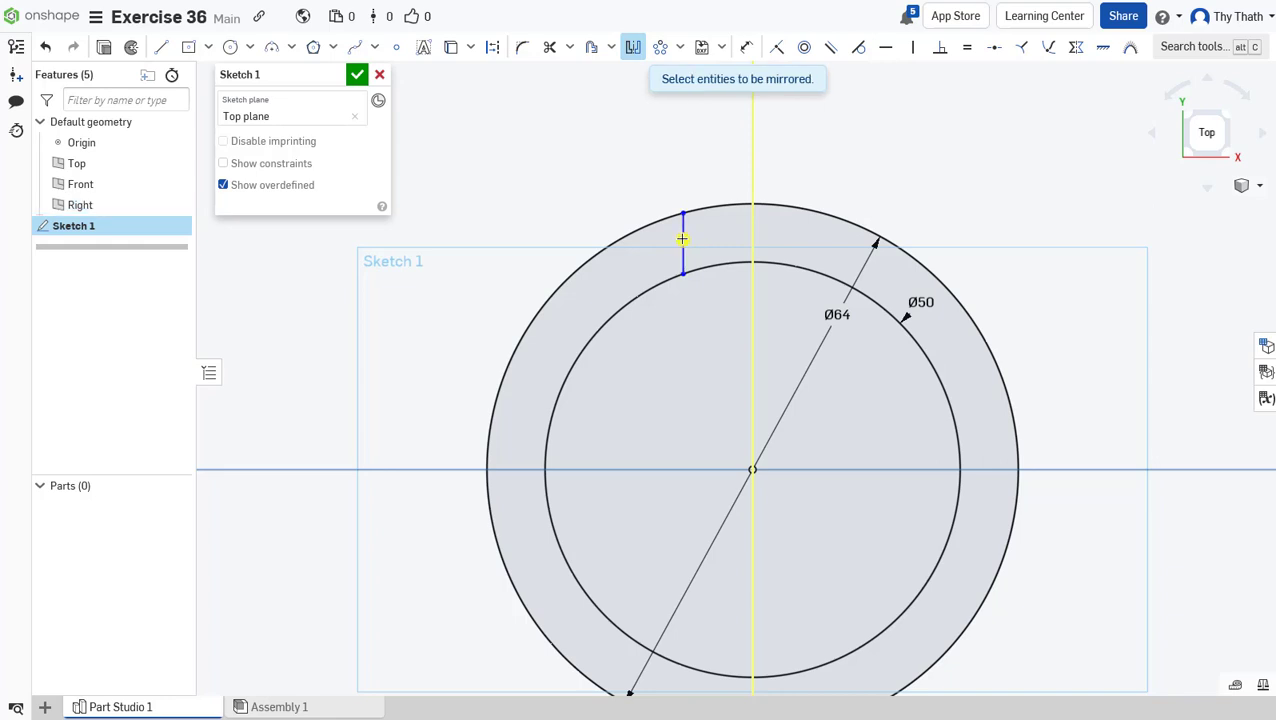
scroll(646, 160, "down", 2)
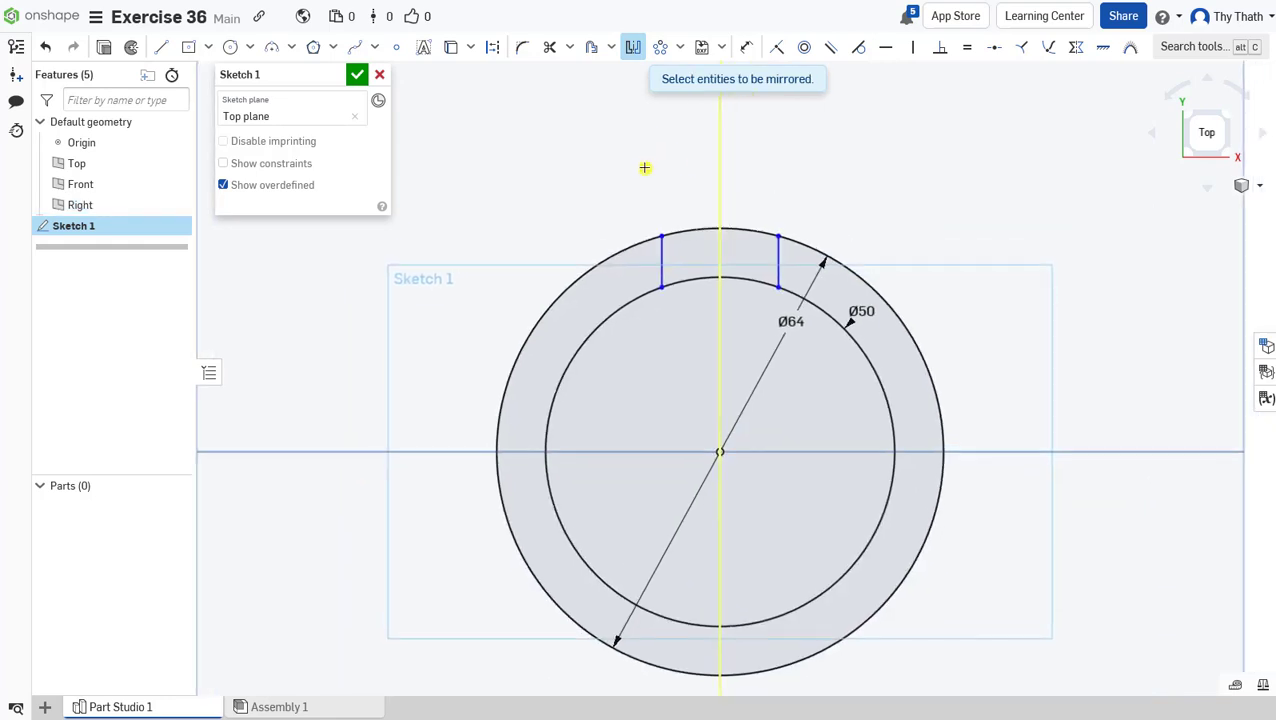
left_click(633, 47)
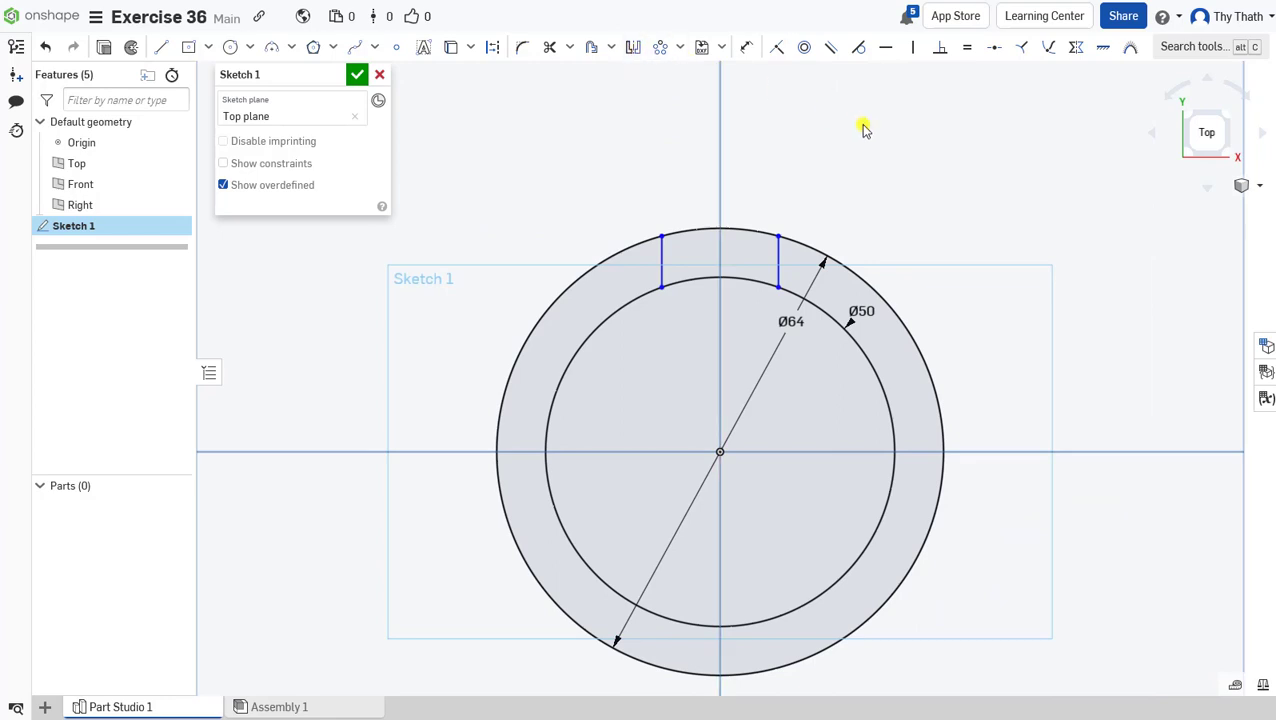
Apply a symmetric constraint to the two short vertical lines about the Right plane
left_click(1076, 47)
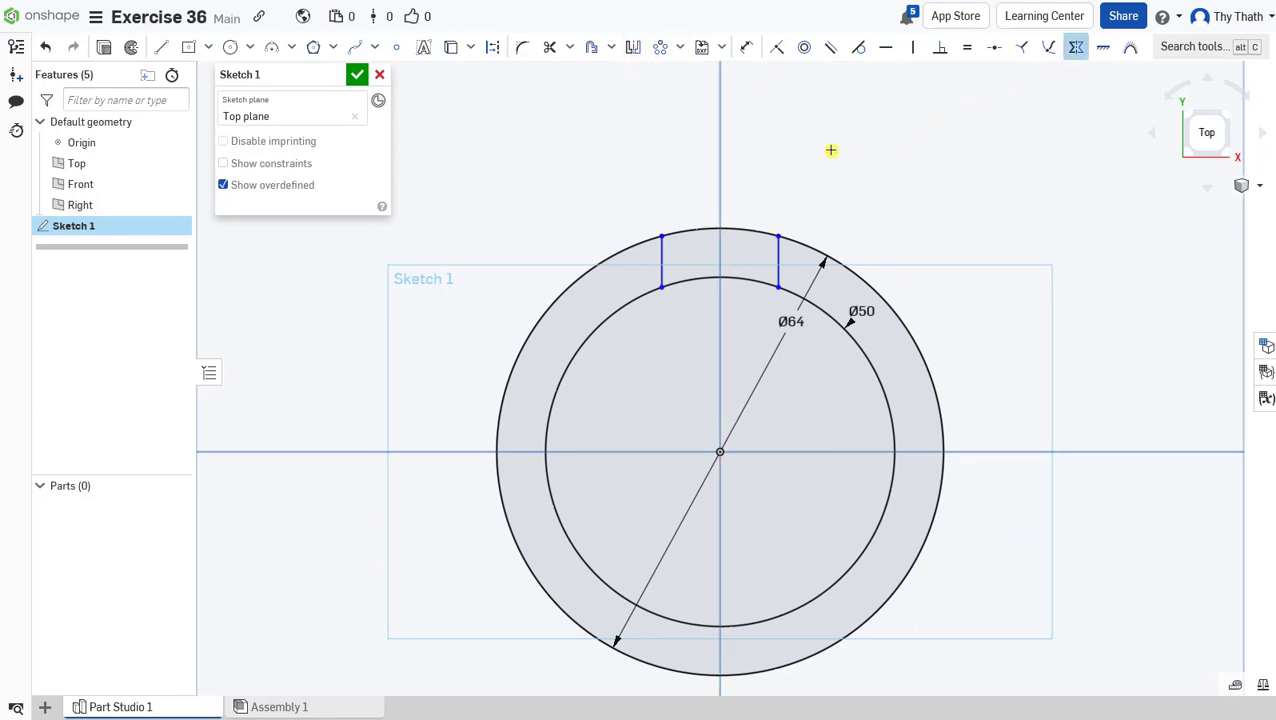
left_click(719, 190)
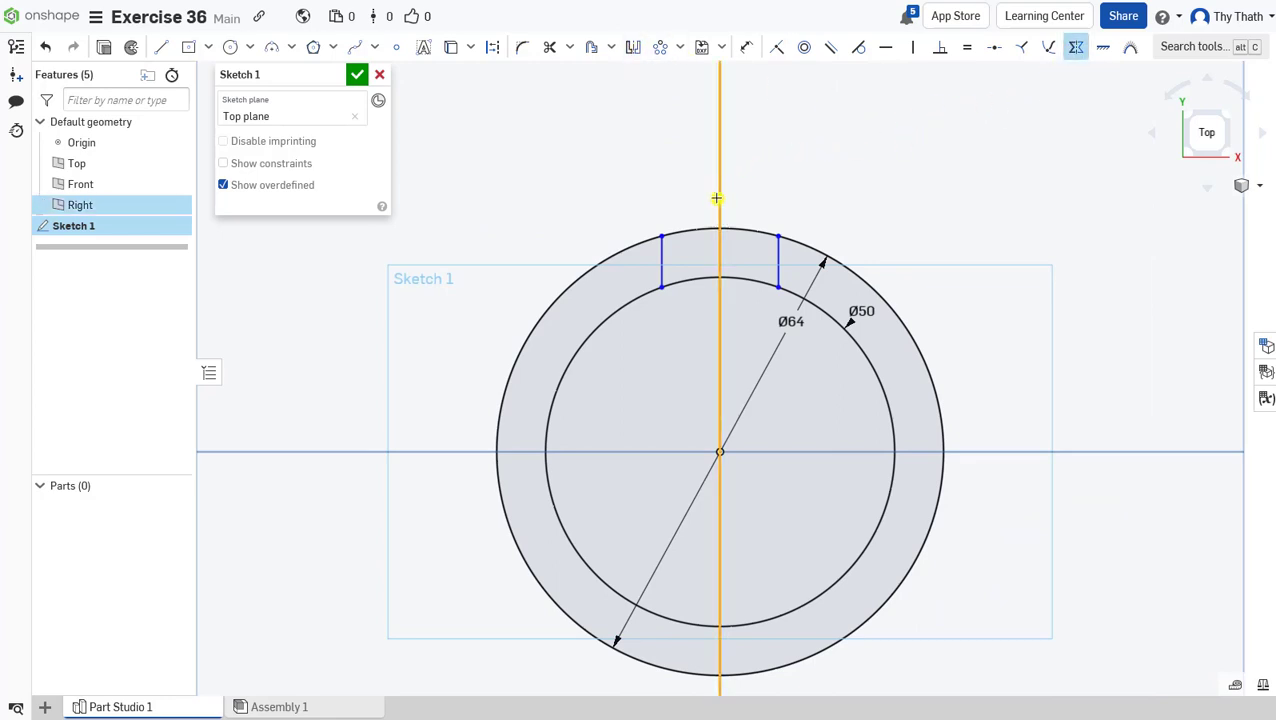
left_click(780, 253)
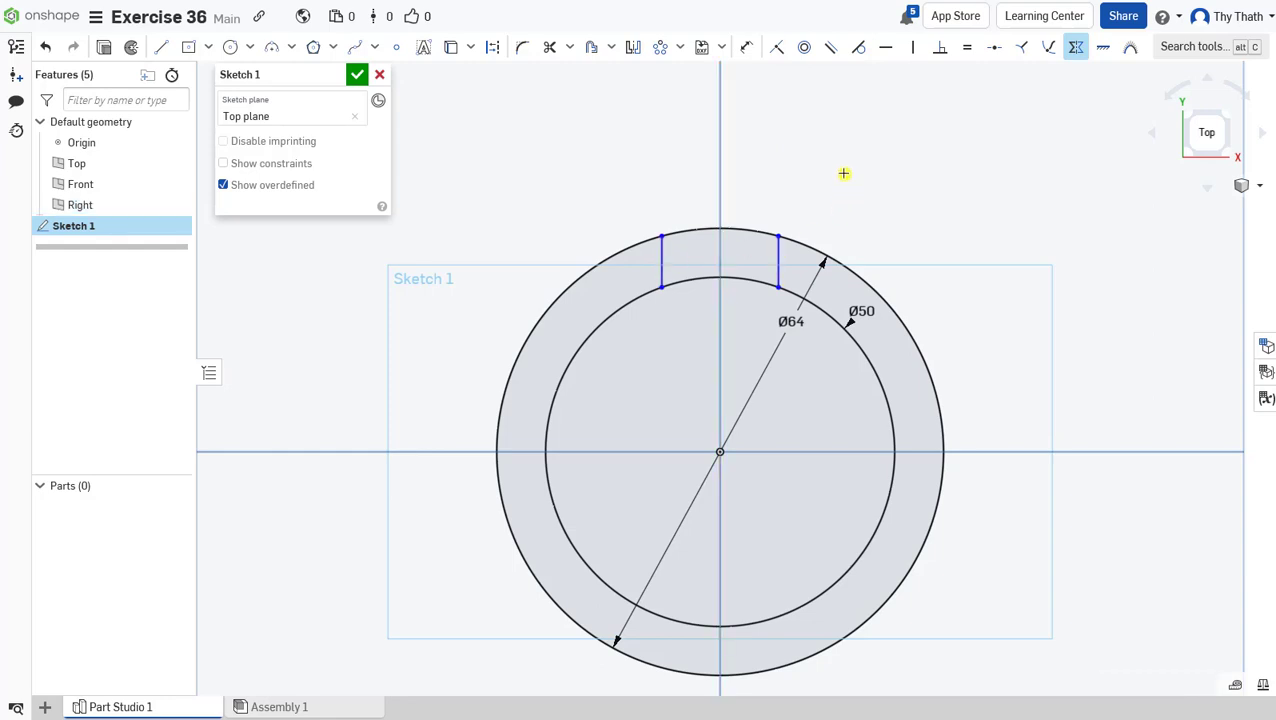
Dimension the horizontal distance between the two short vertical lines as 12.3 mm
left_click(746, 48)
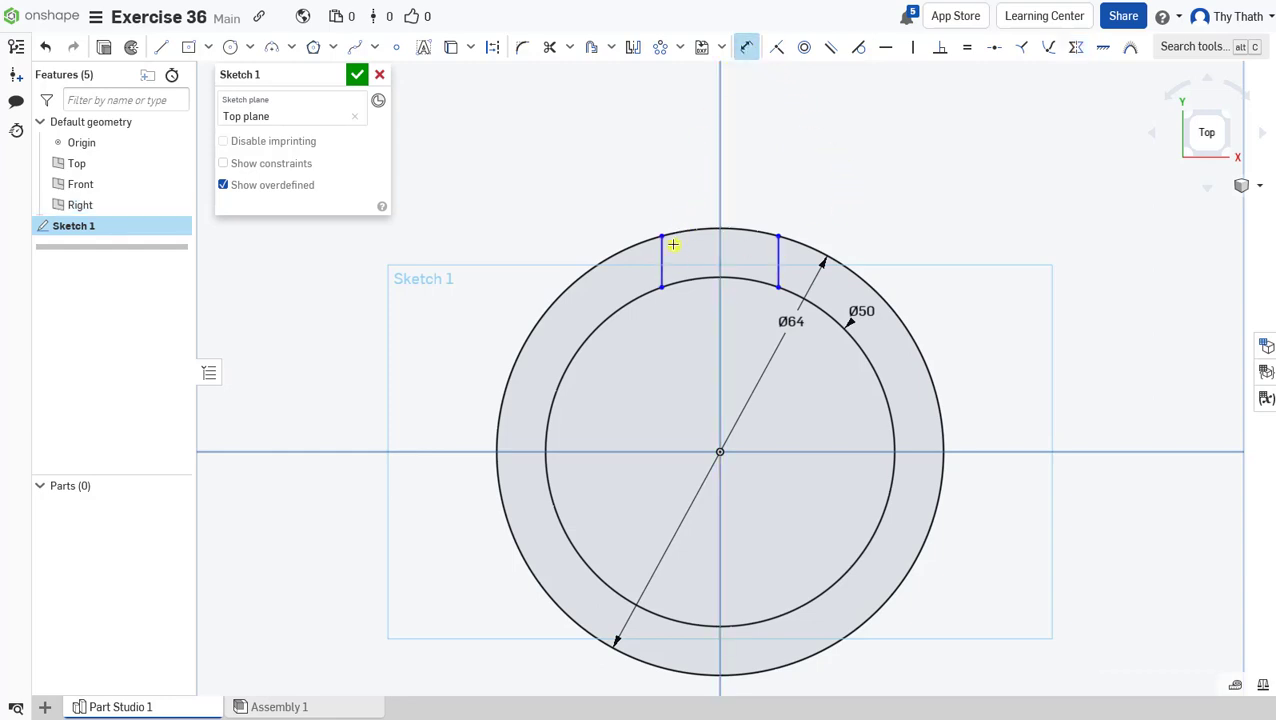
left_click(679, 251)
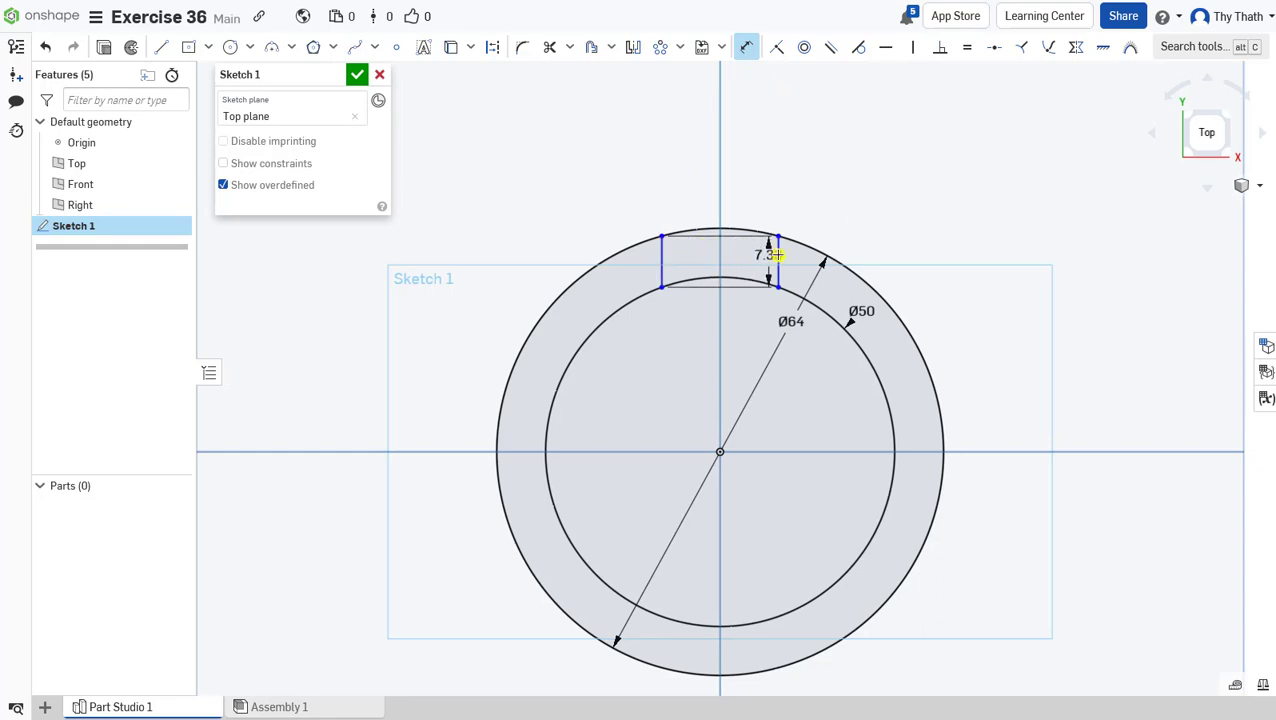
left_click(752, 228)
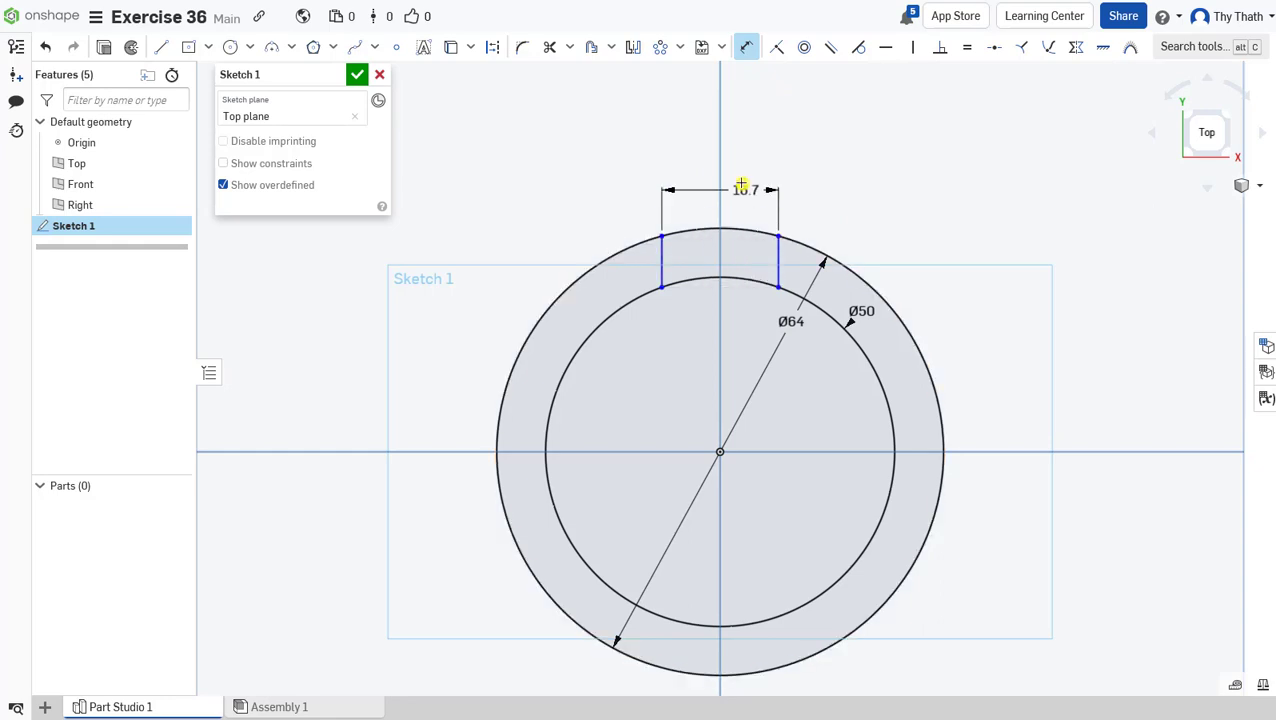
left_click(736, 183)
type("12")
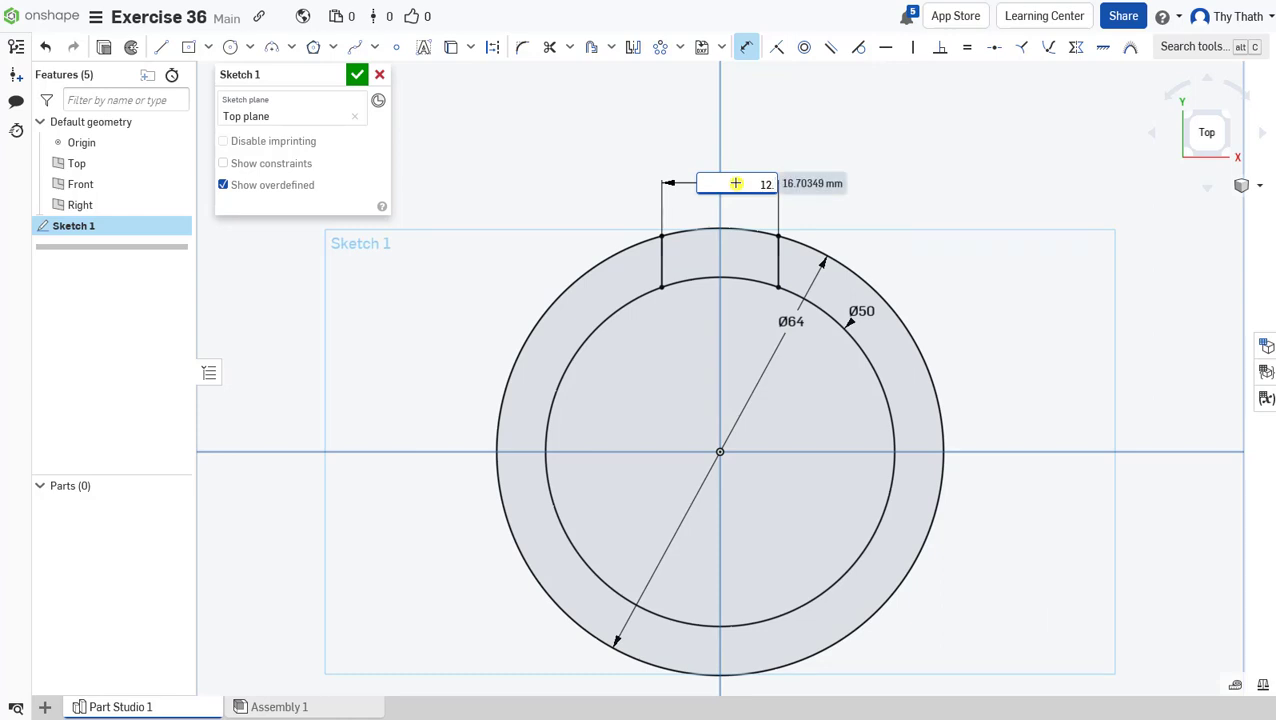
type(".3")
key("Return")
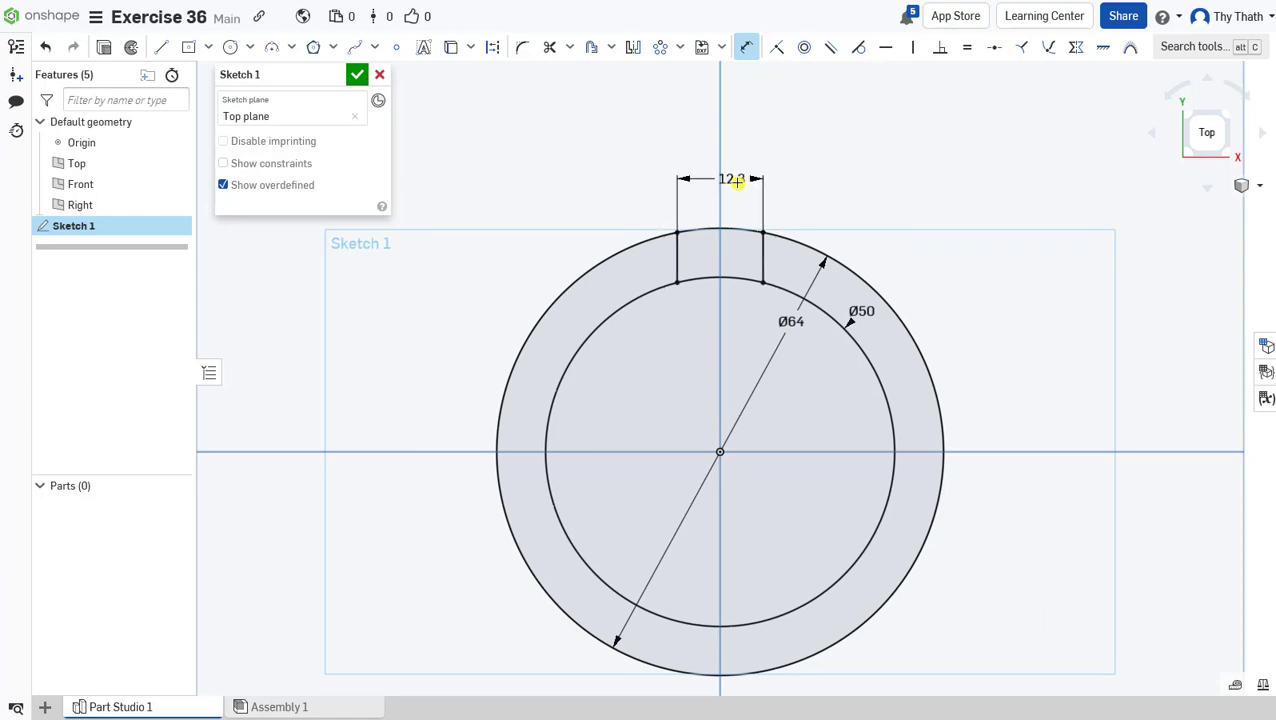
Trim the 64 mm circle outside the two vertical lines, leaving only the short arc that caps the tab
scroll(842, 211, "up", 3)
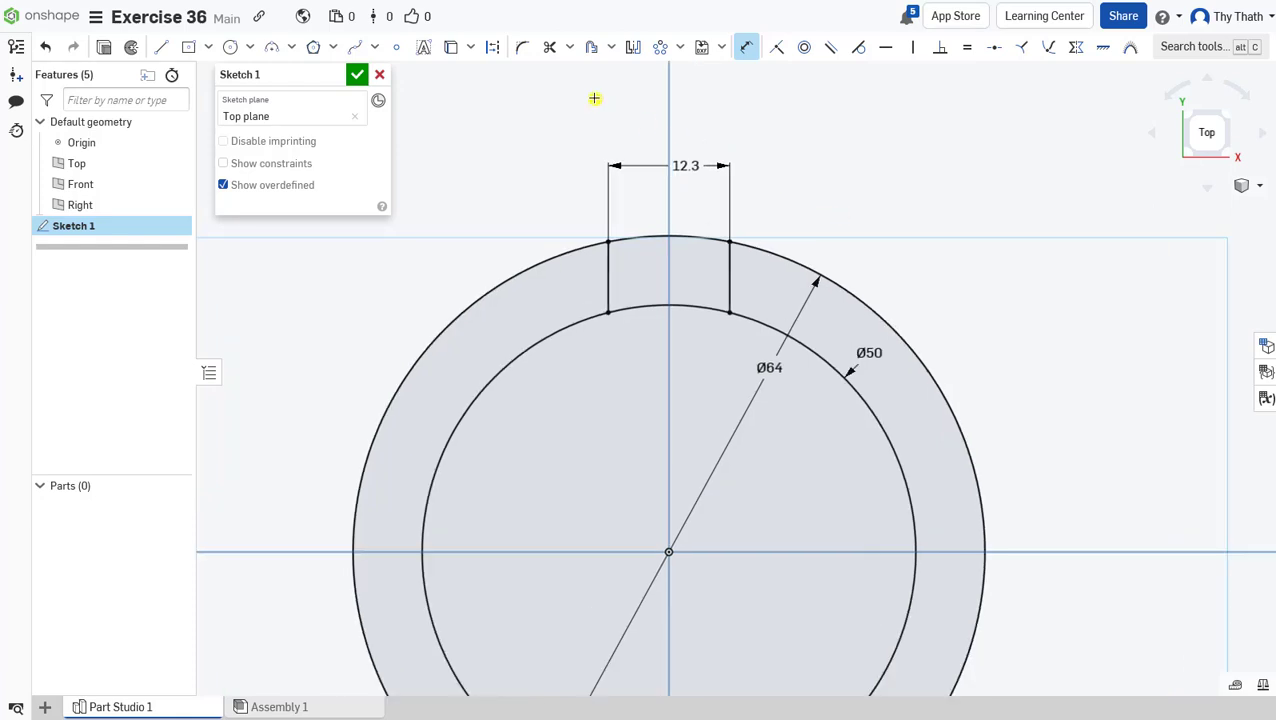
left_click(551, 49)
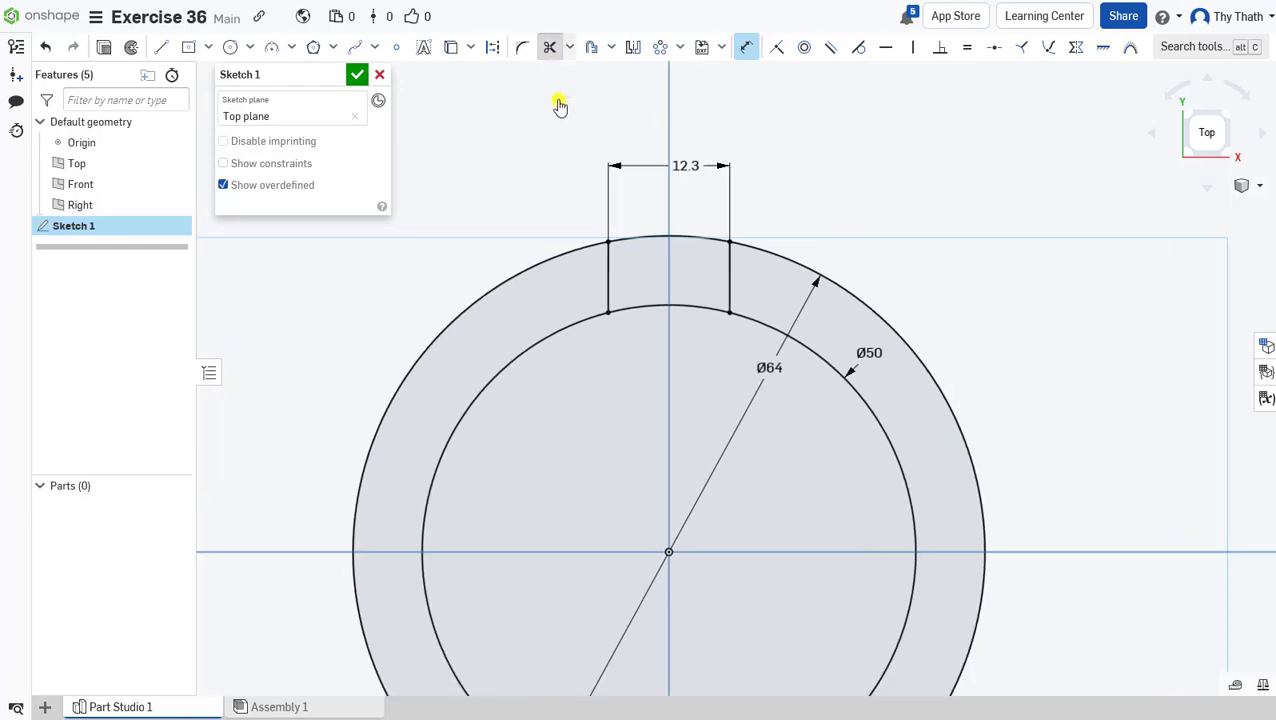
left_click(572, 254)
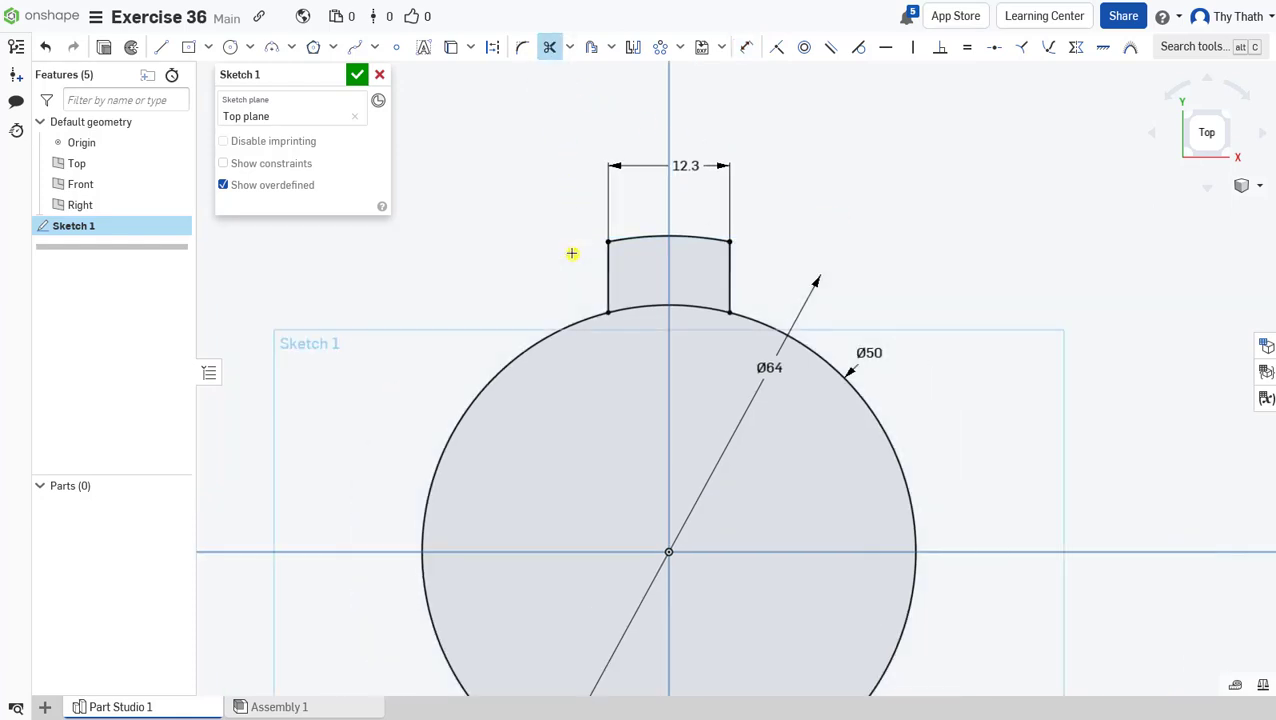
Circular-pattern the tab's end arc and two side lines around the origin with 8 instances
scroll(823, 219, "down", 3)
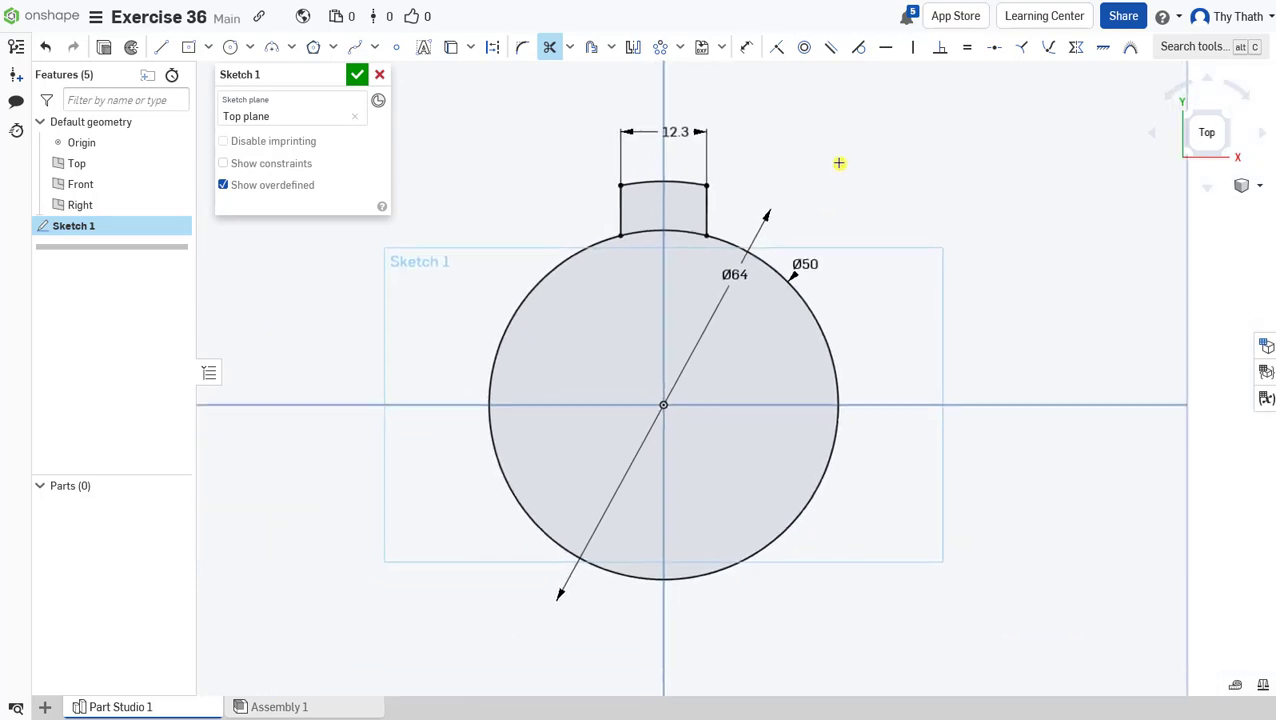
left_click(660, 47)
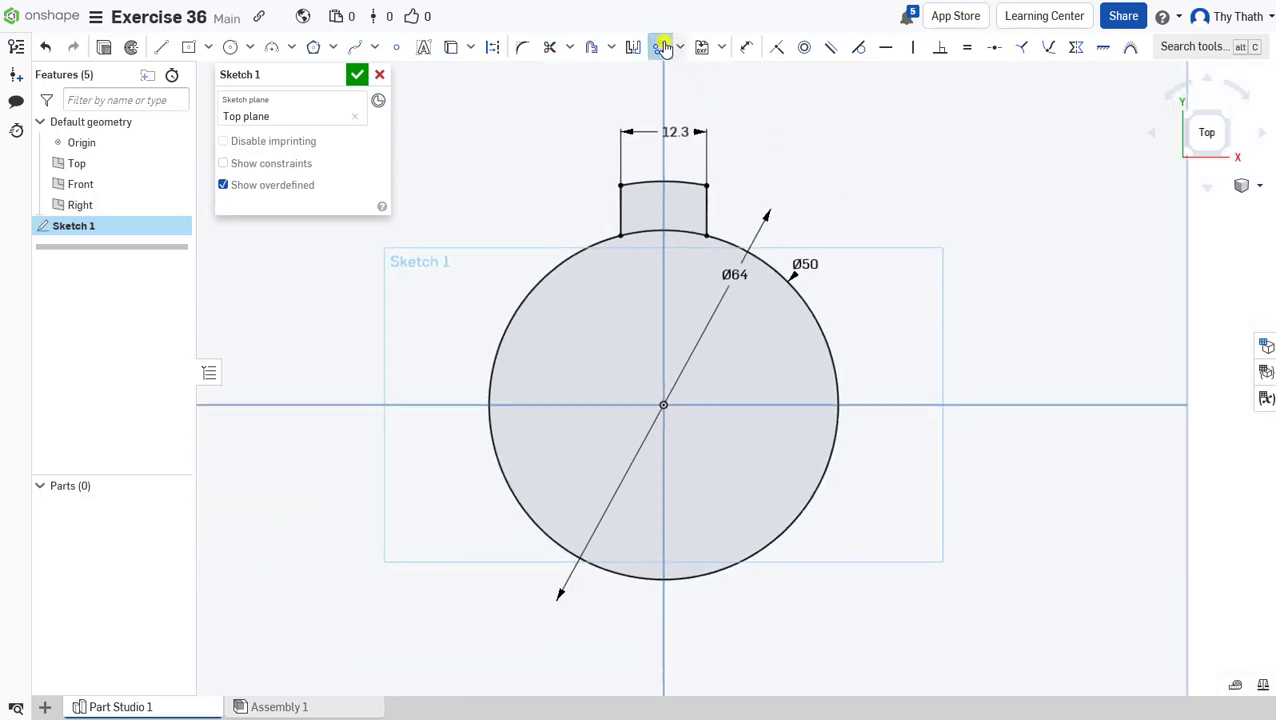
scroll(673, 184, "up", 2)
scroll(673, 184, "up", 1)
left_click(673, 187)
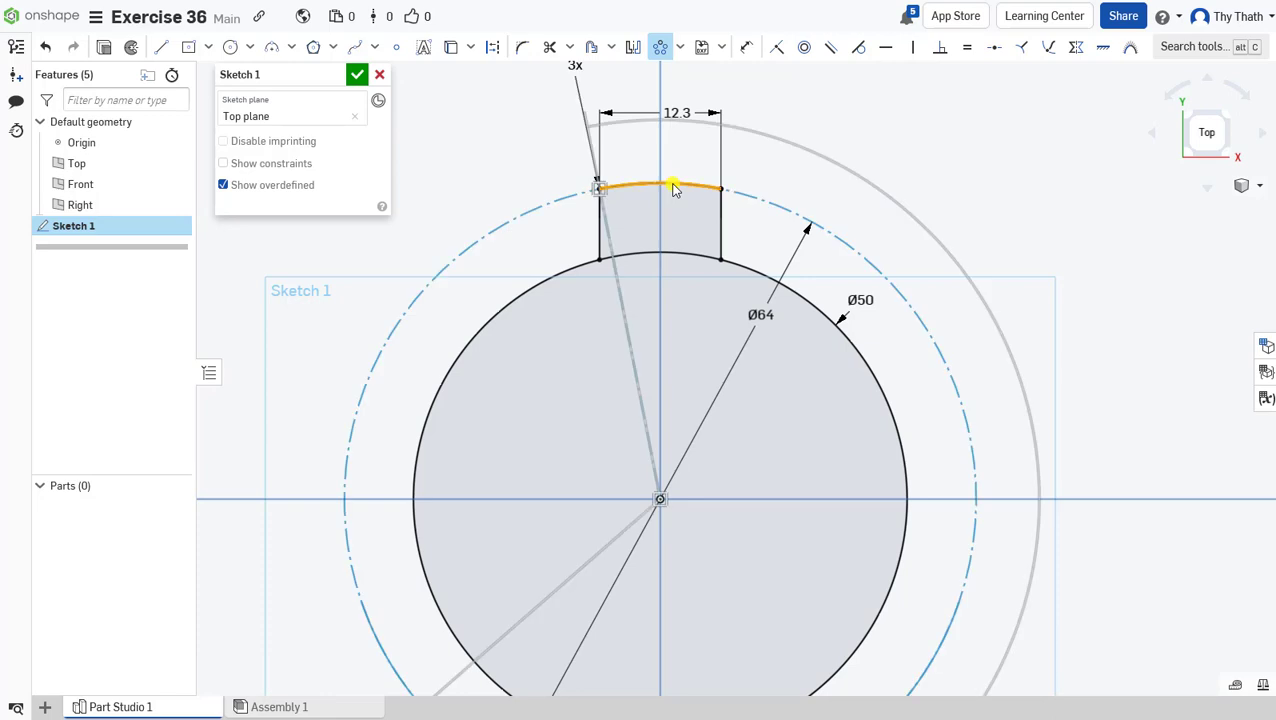
left_click(630, 236)
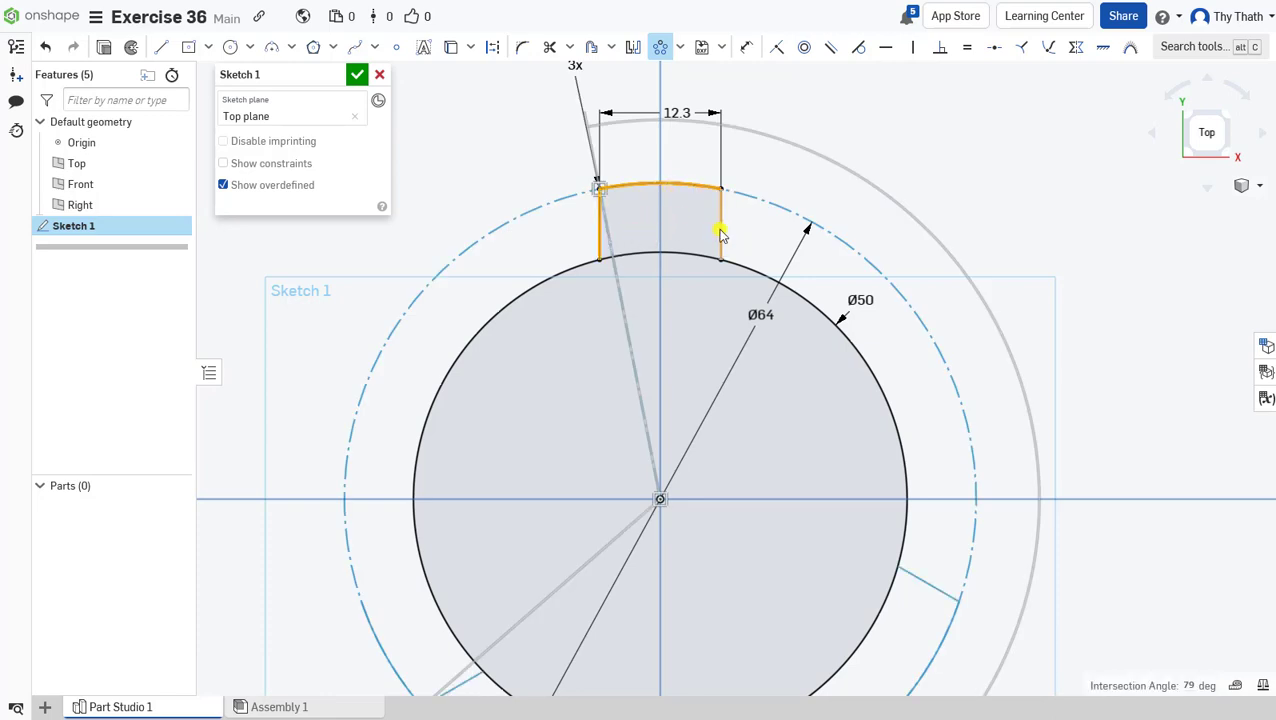
left_click(720, 232)
scroll(718, 236, "down", 2)
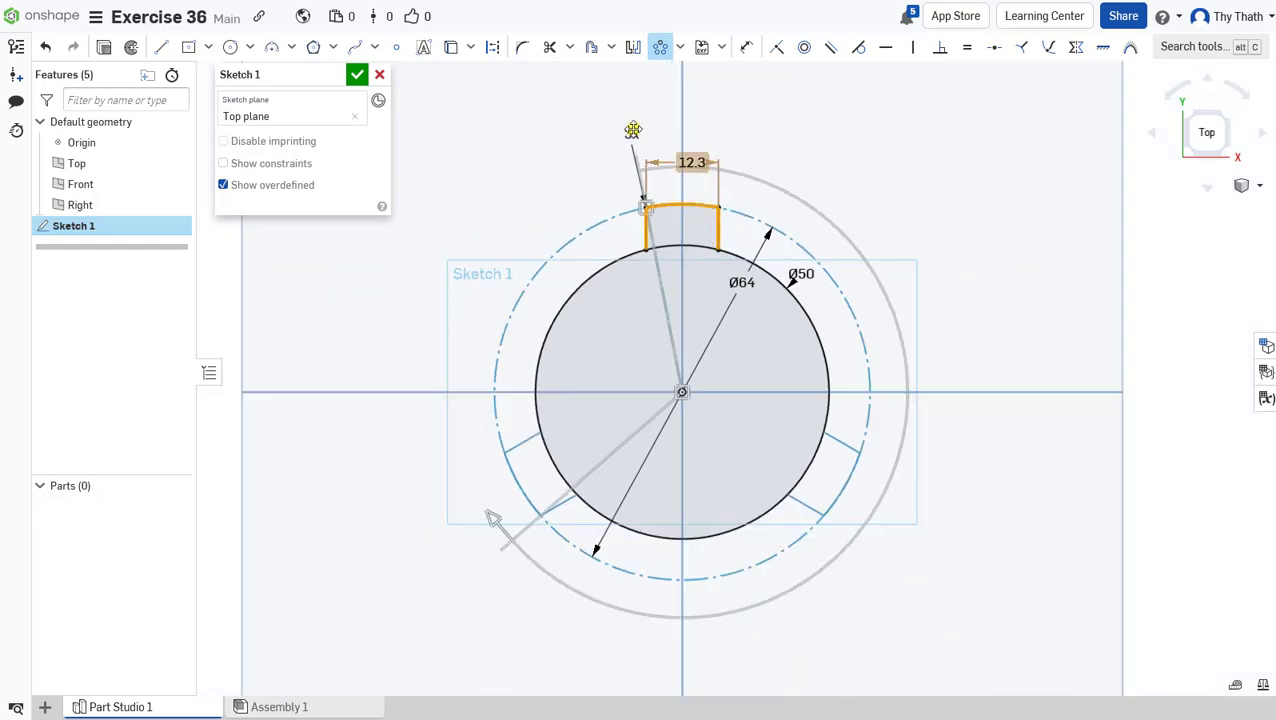
left_click(633, 130)
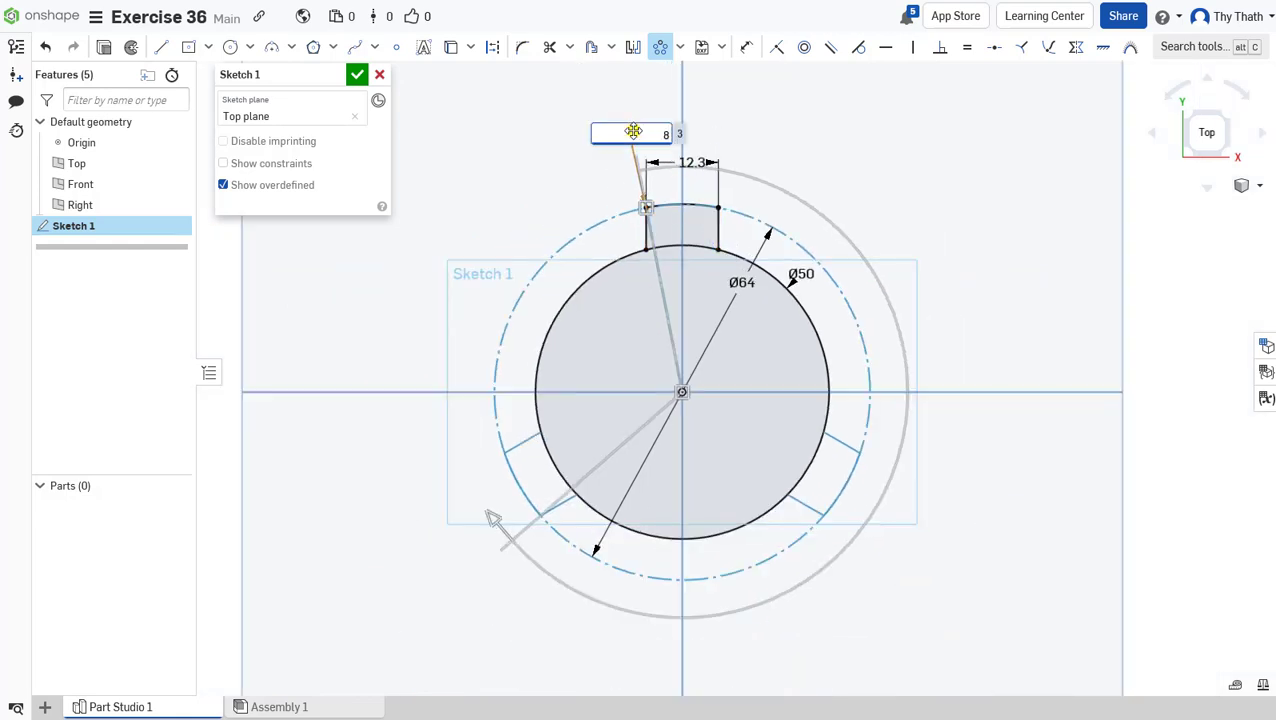
type("8")
key("Return")
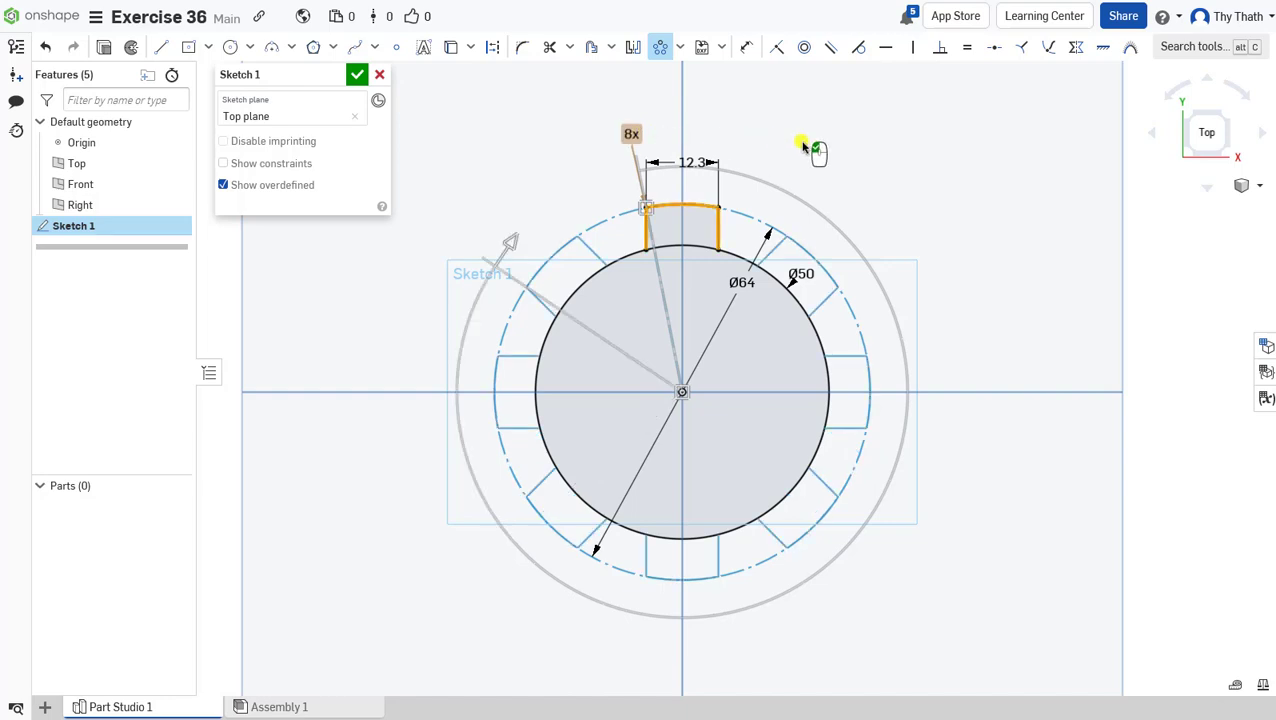
left_click(838, 145)
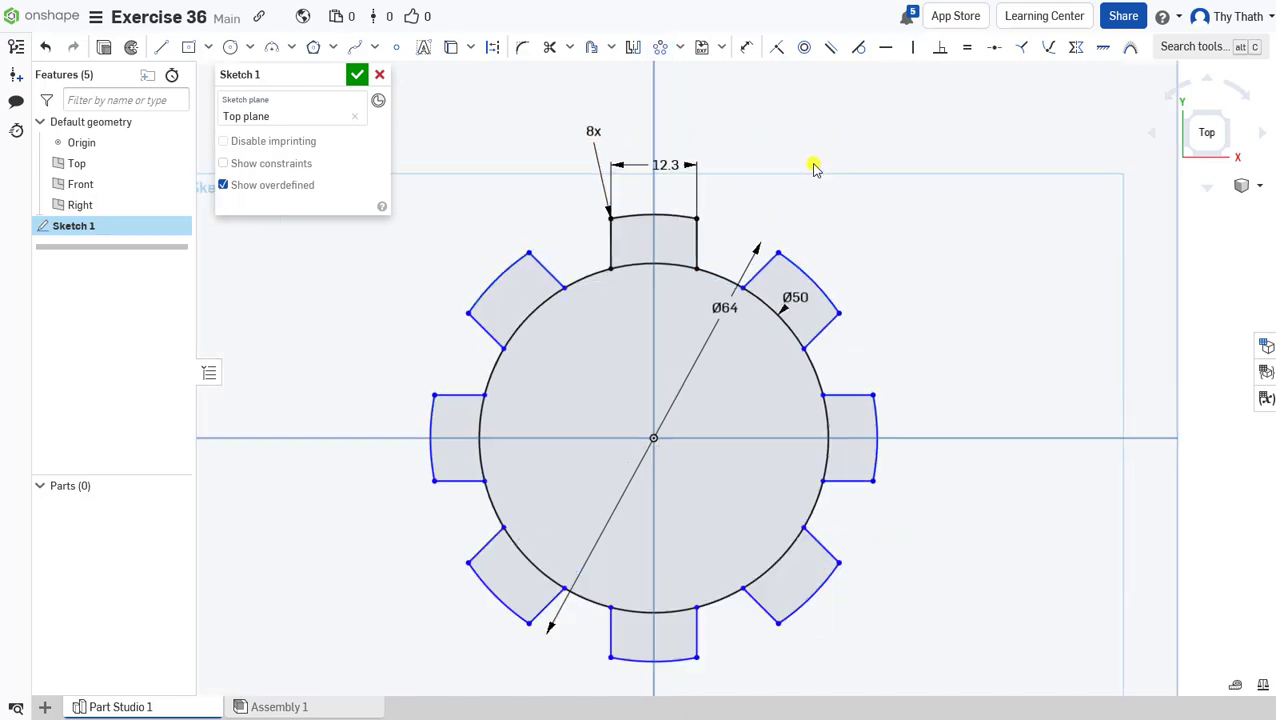
Trim the 50 mm circle's arcs inside the tabs so the tabs and the disc form one continuous outline
scroll(848, 145, "up", 2)
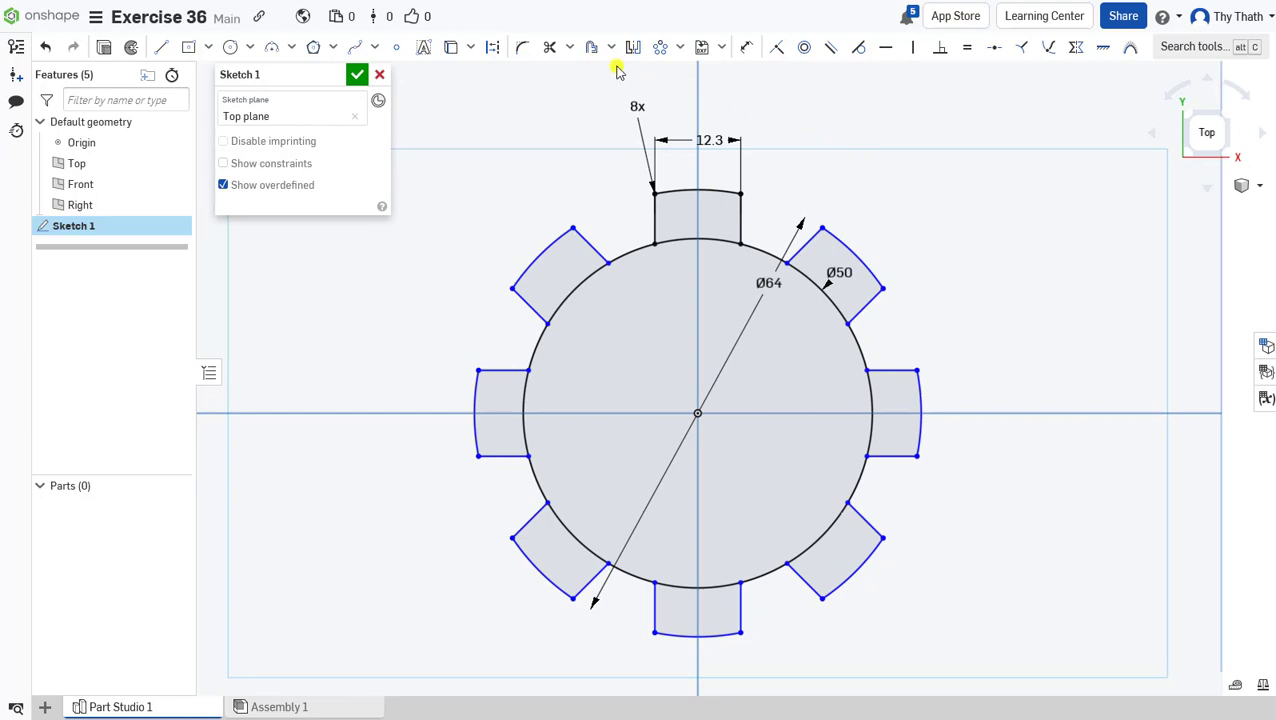
left_click(549, 47)
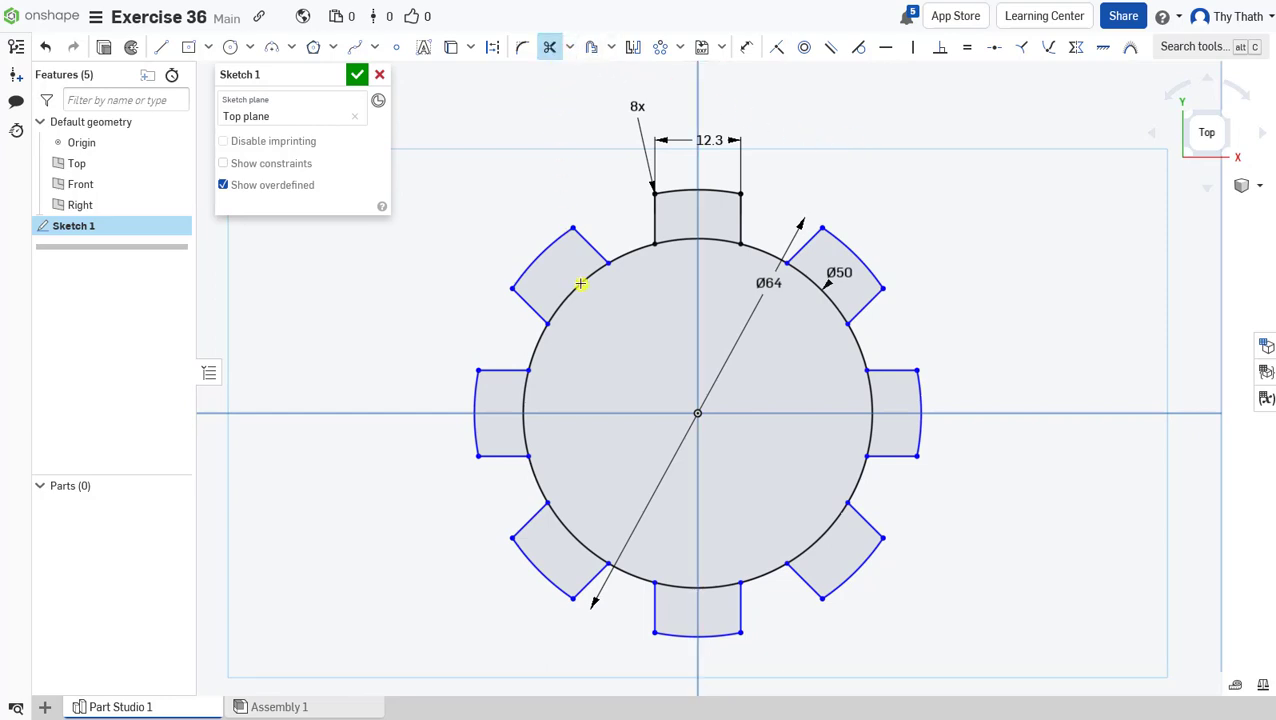
left_click(524, 398)
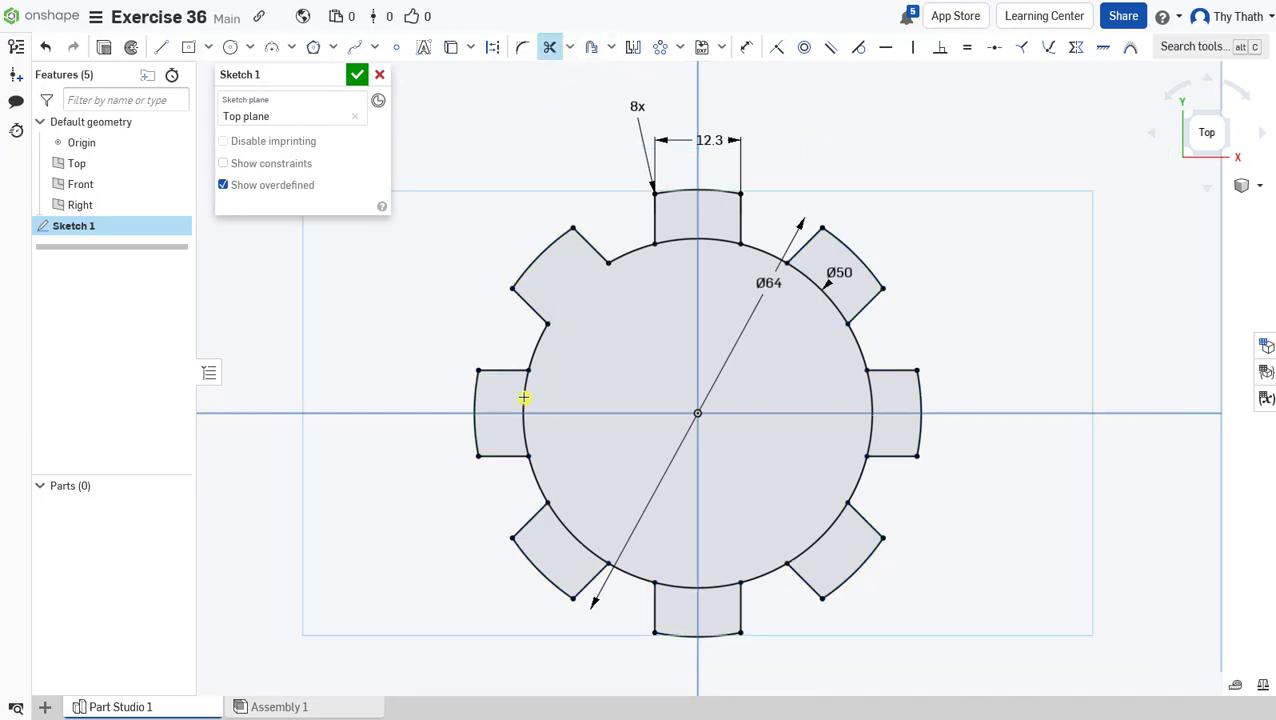
left_click(523, 398)
left_click(676, 585)
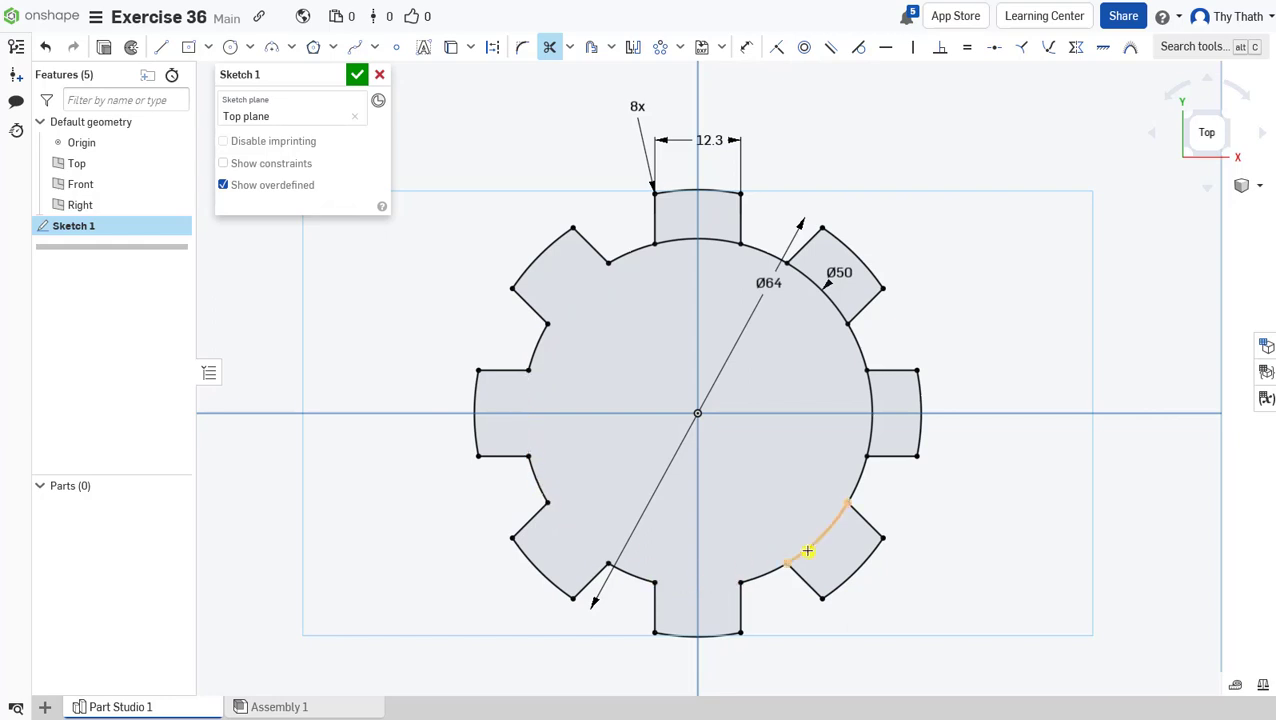
left_click(835, 492)
left_click(871, 438)
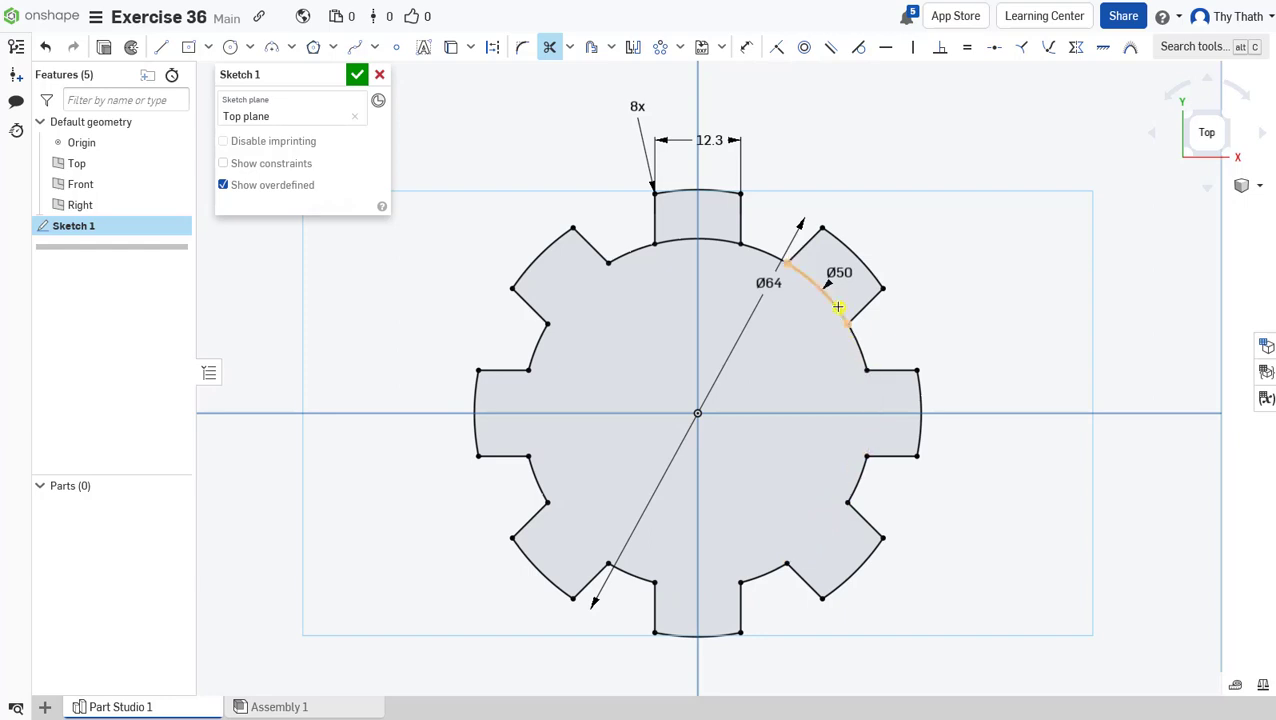
left_click(838, 307)
left_click(720, 240)
Sketch a circle centred on the origin around the toothed outline with a diameter of 126 mm
scroll(712, 259, "down", 5)
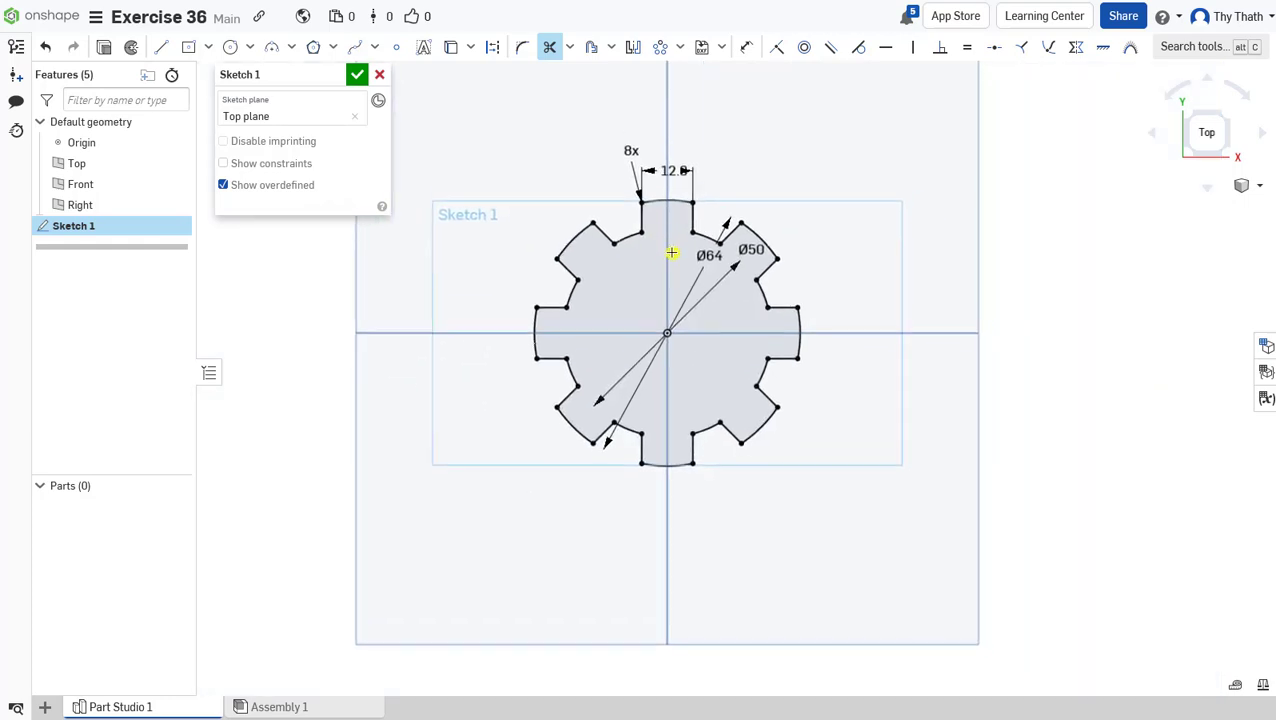
scroll(668, 253, "up", 2)
left_click(230, 47)
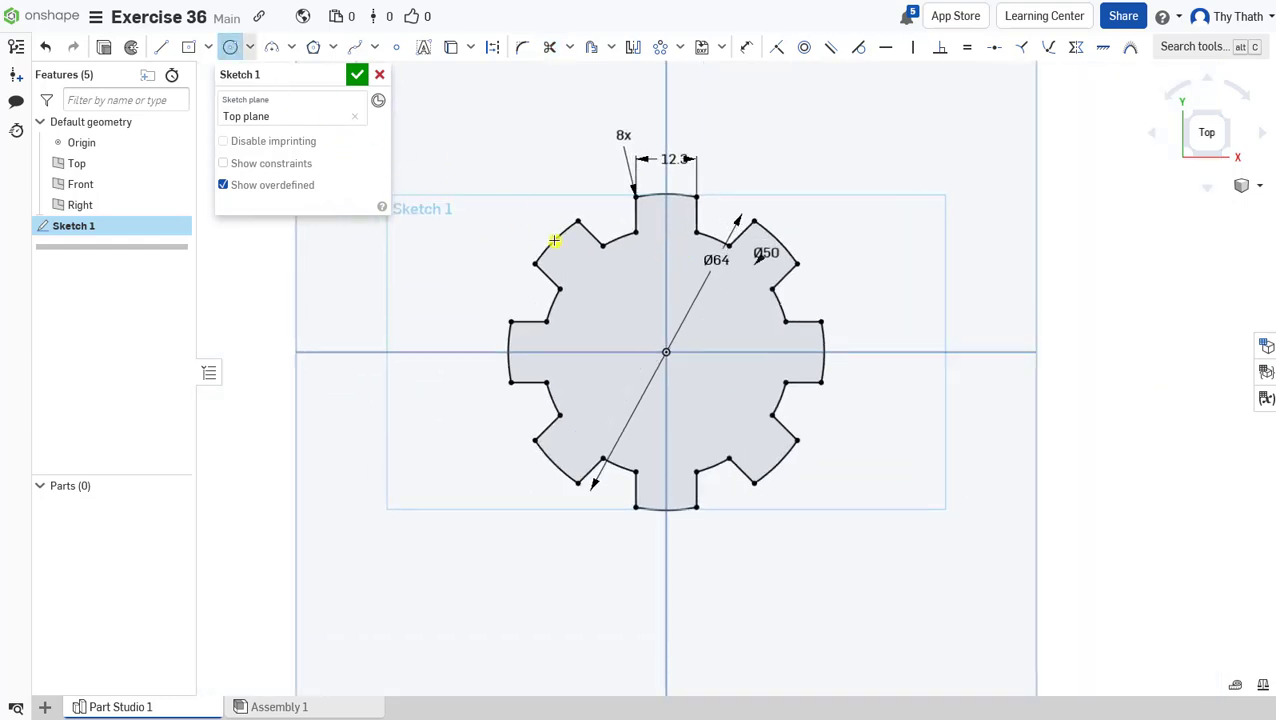
left_click(680, 351)
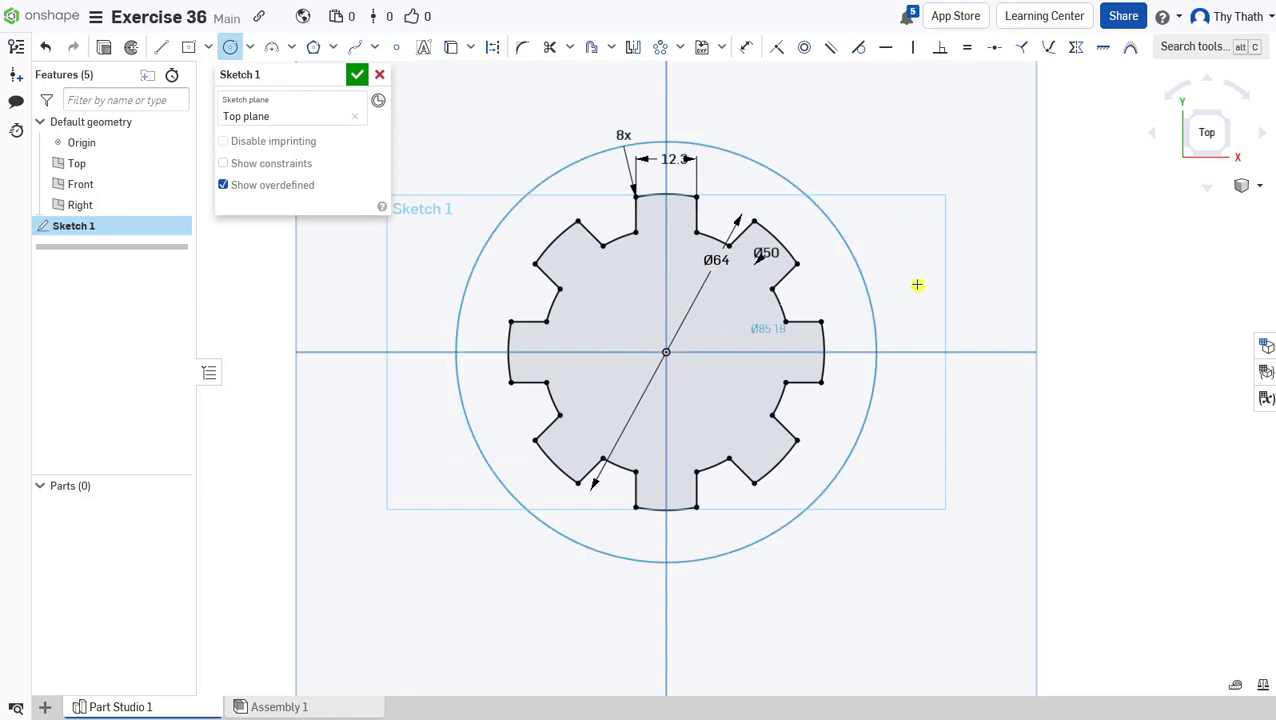
left_click(931, 280)
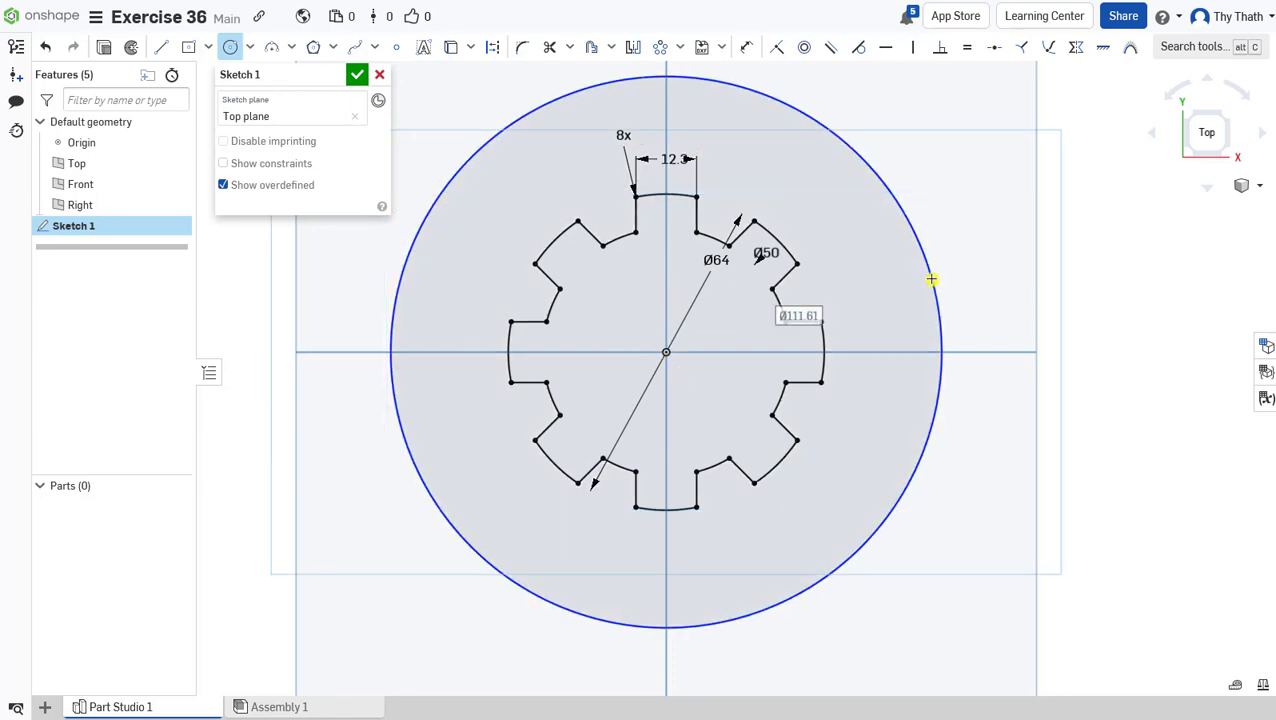
type("1")
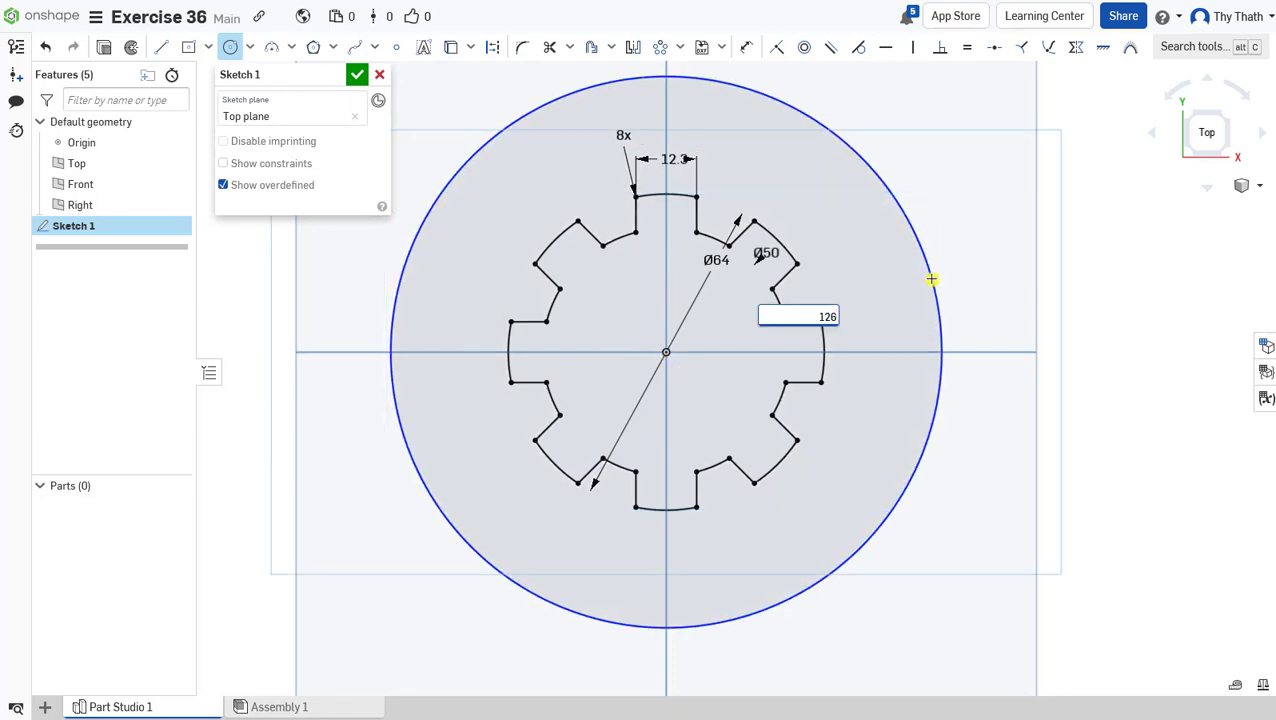
type("26")
key("Return")
scroll(931, 279, "down", 1)
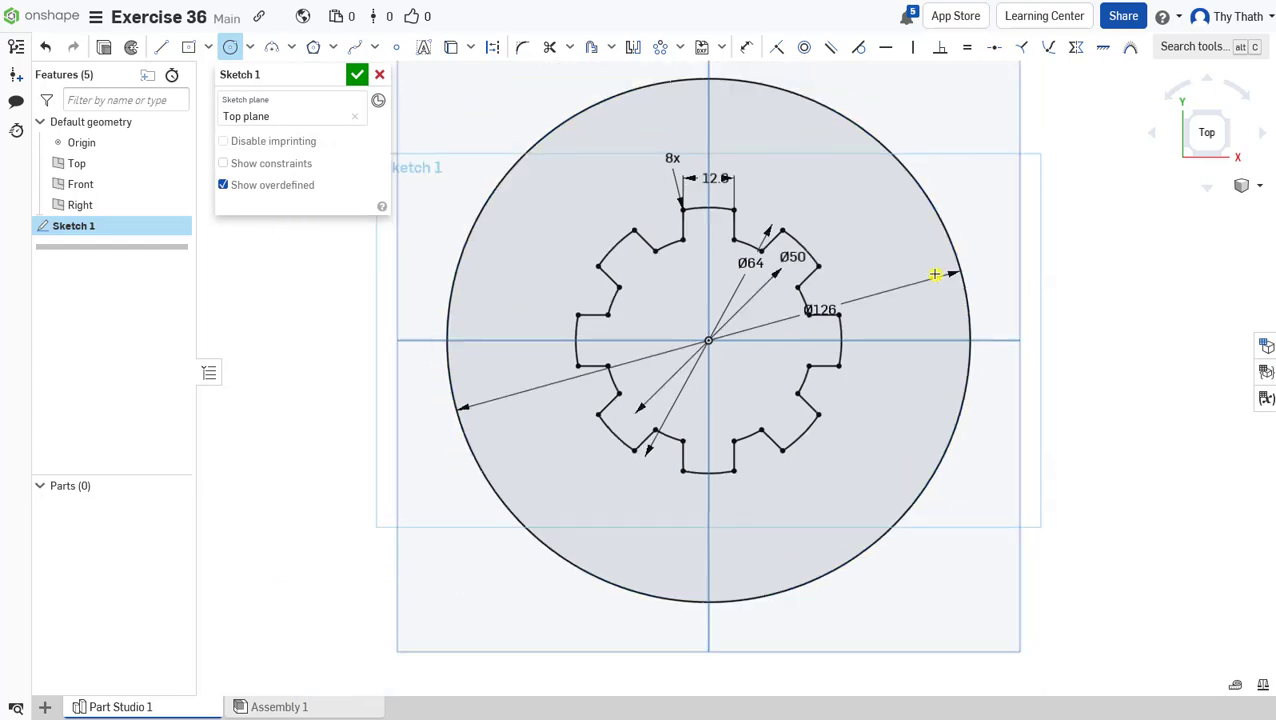
scroll(952, 272, "down", 1)
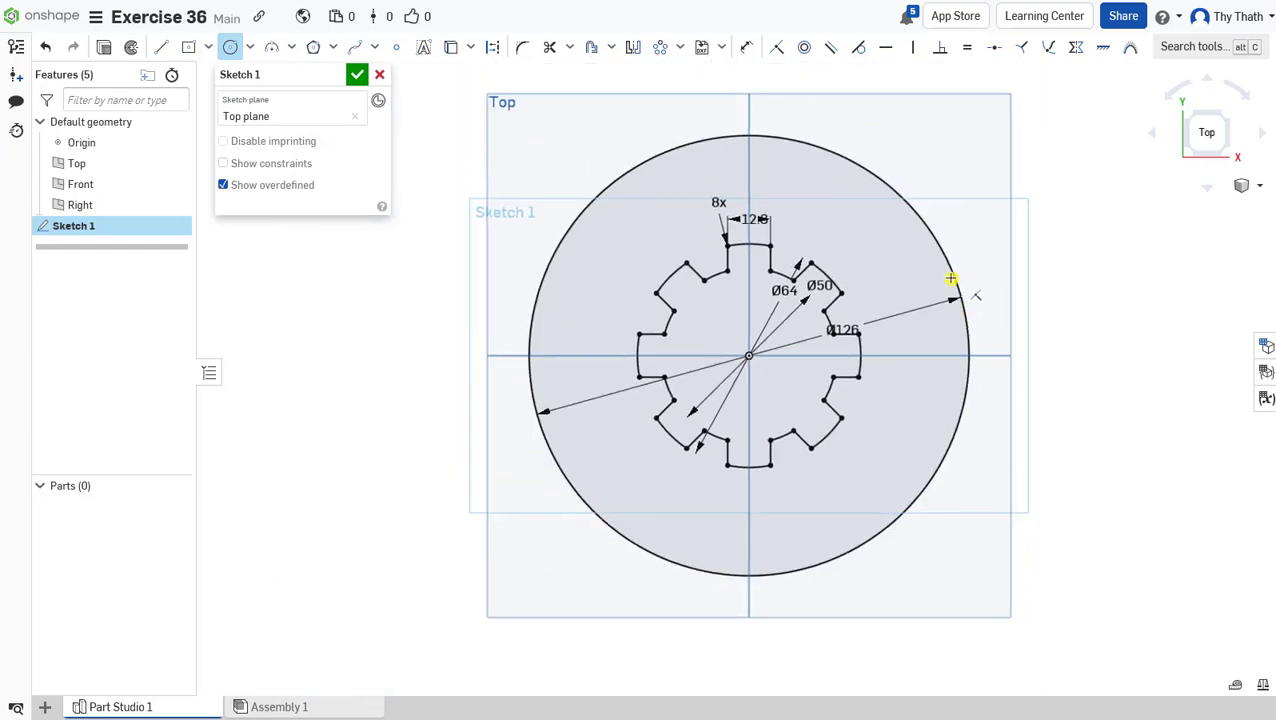
Convert the 126 mm circle to construction geometry
left_click(232, 50)
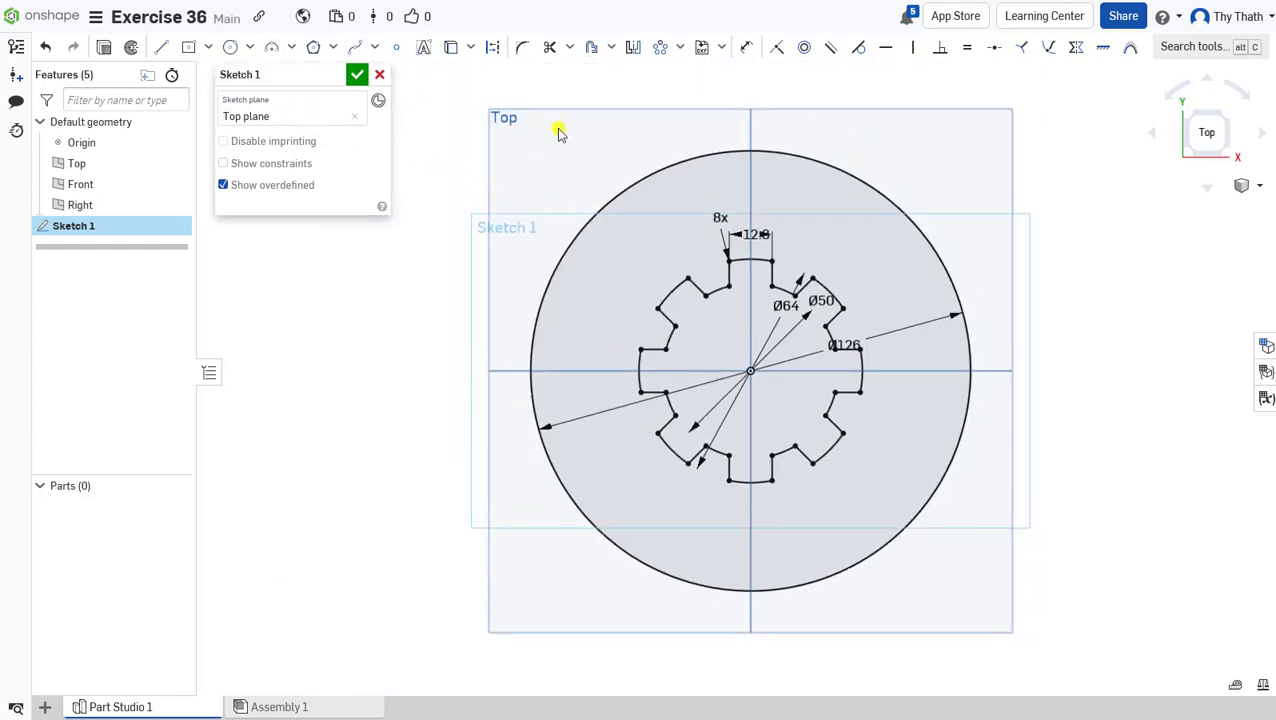
left_click(660, 178)
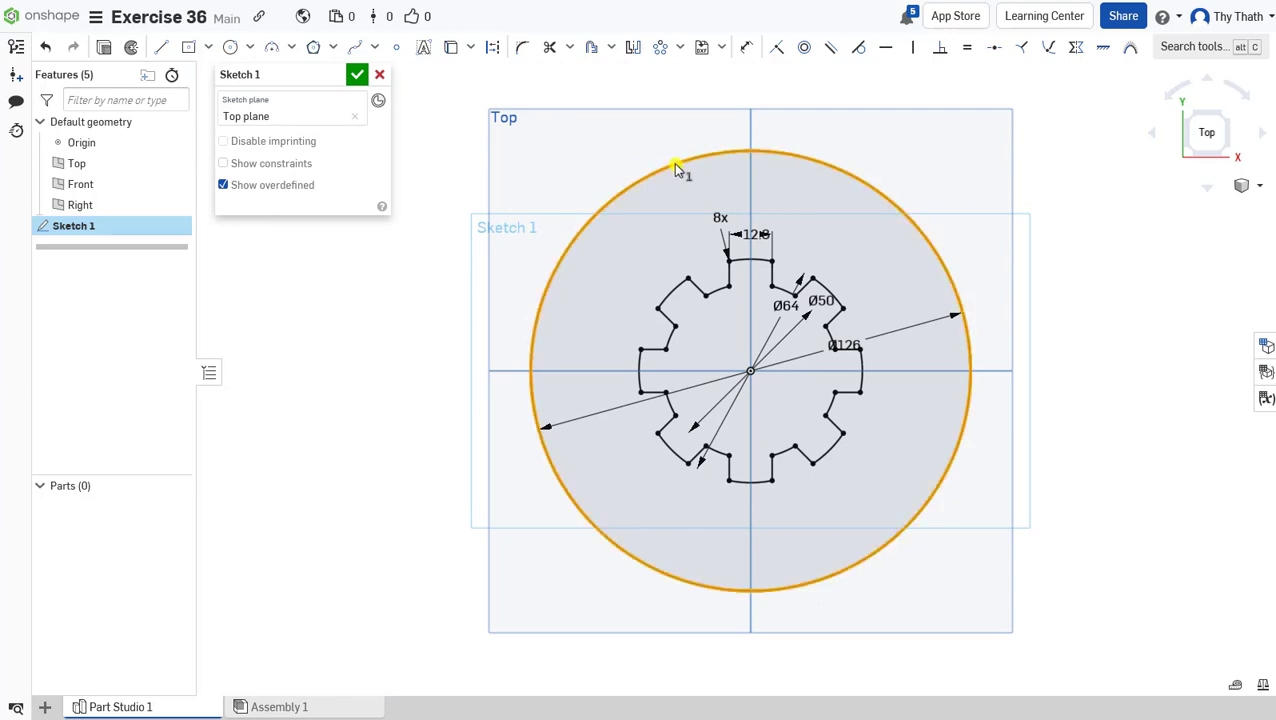
left_click(494, 48)
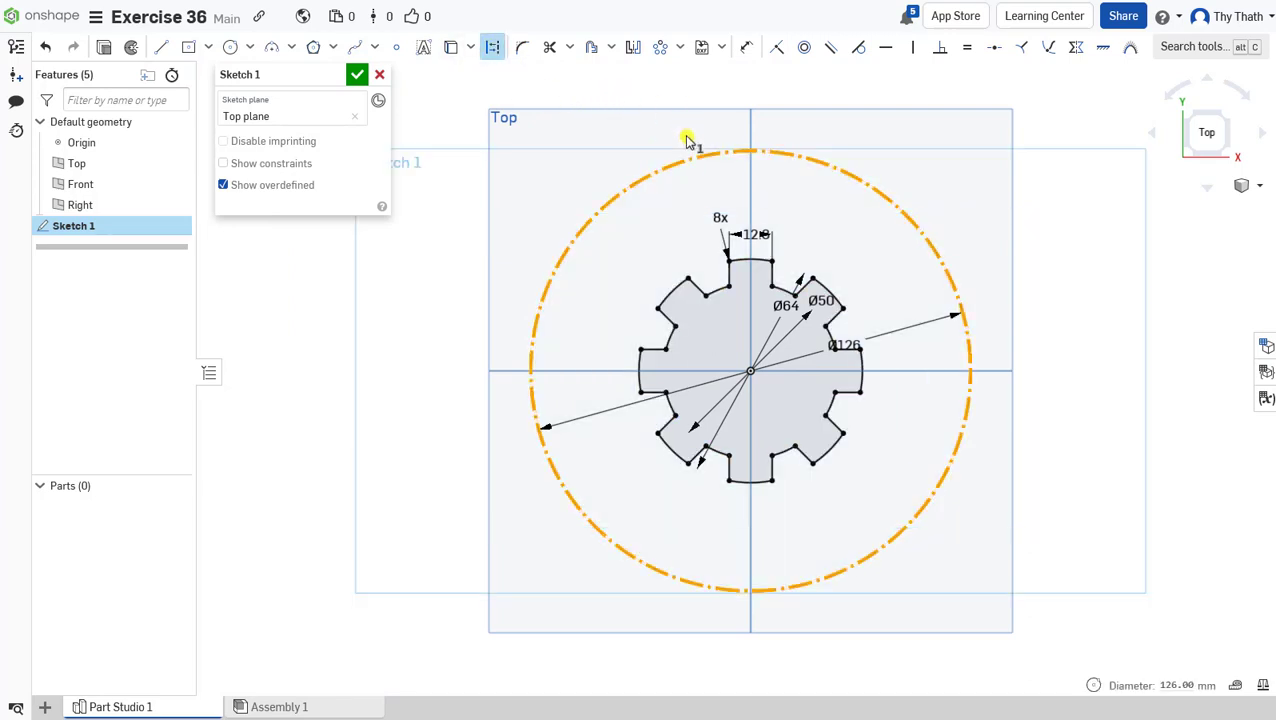
Sketch a 19 mm diameter circle centred where the construction circle crosses the vertical axis above the toothed outline
scroll(788, 130, "up", 2)
middle_click_drag(805, 147, 808, 195)
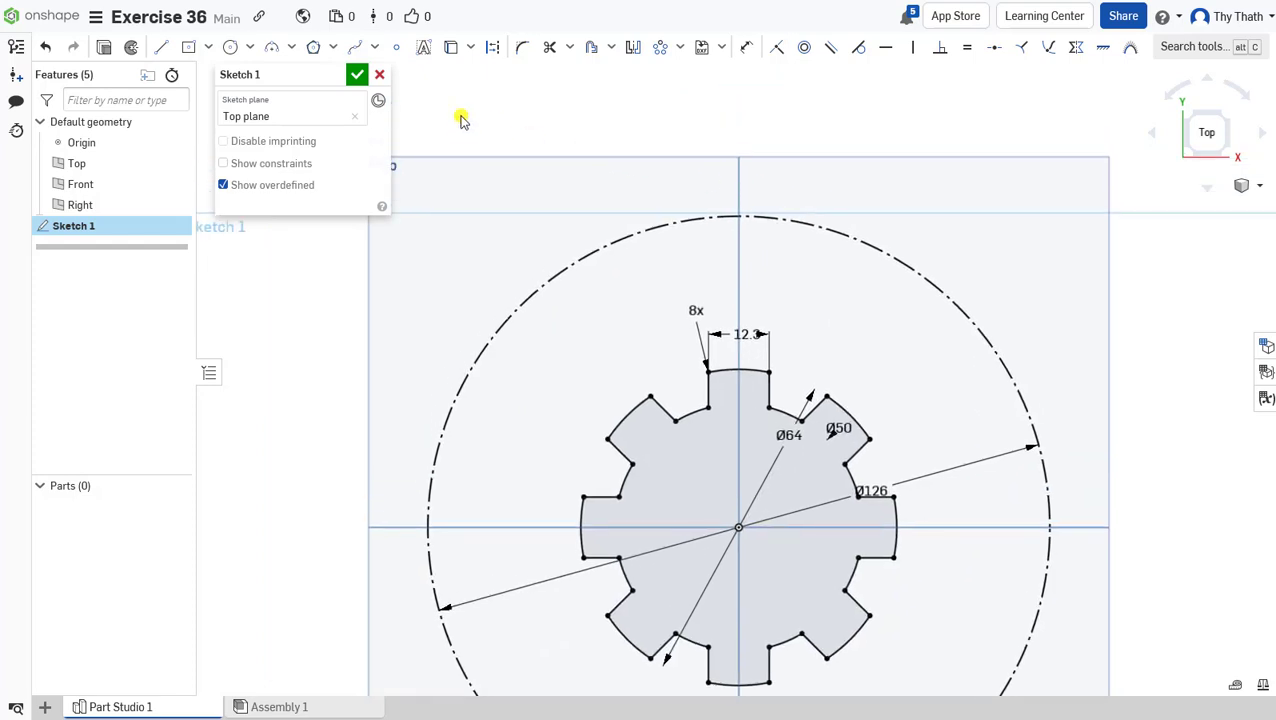
left_click(230, 47)
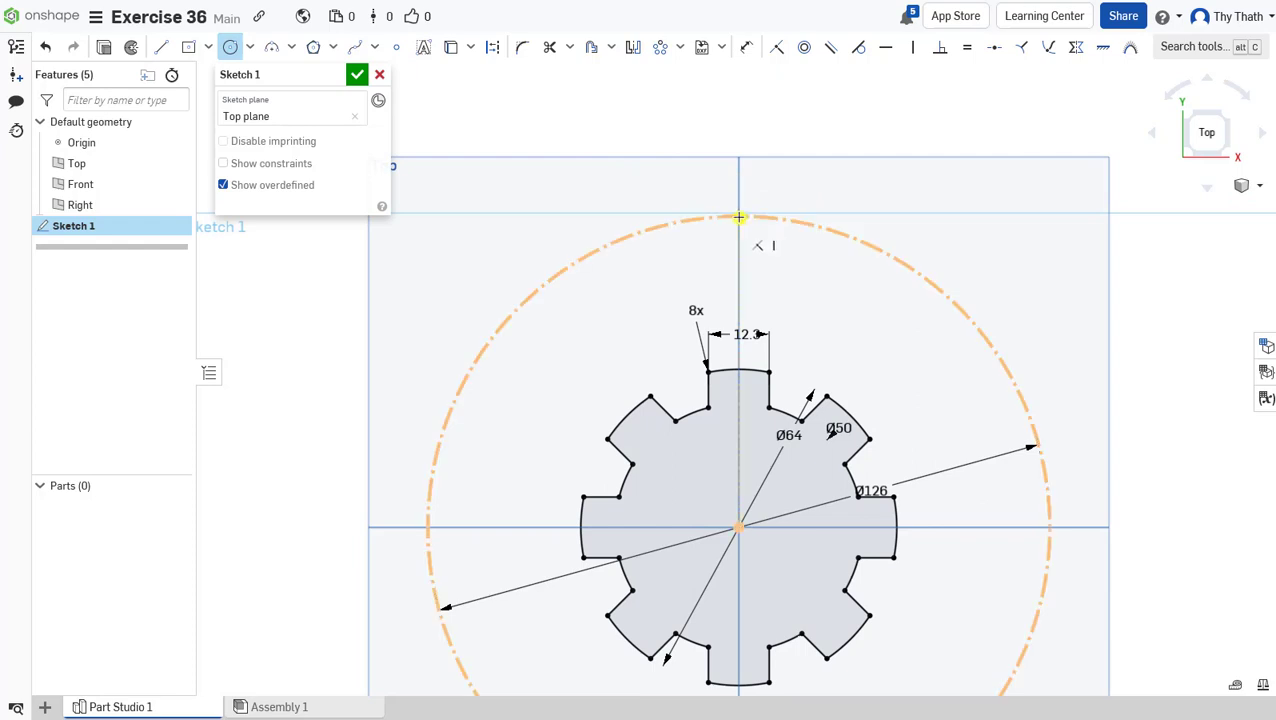
left_click(740, 216)
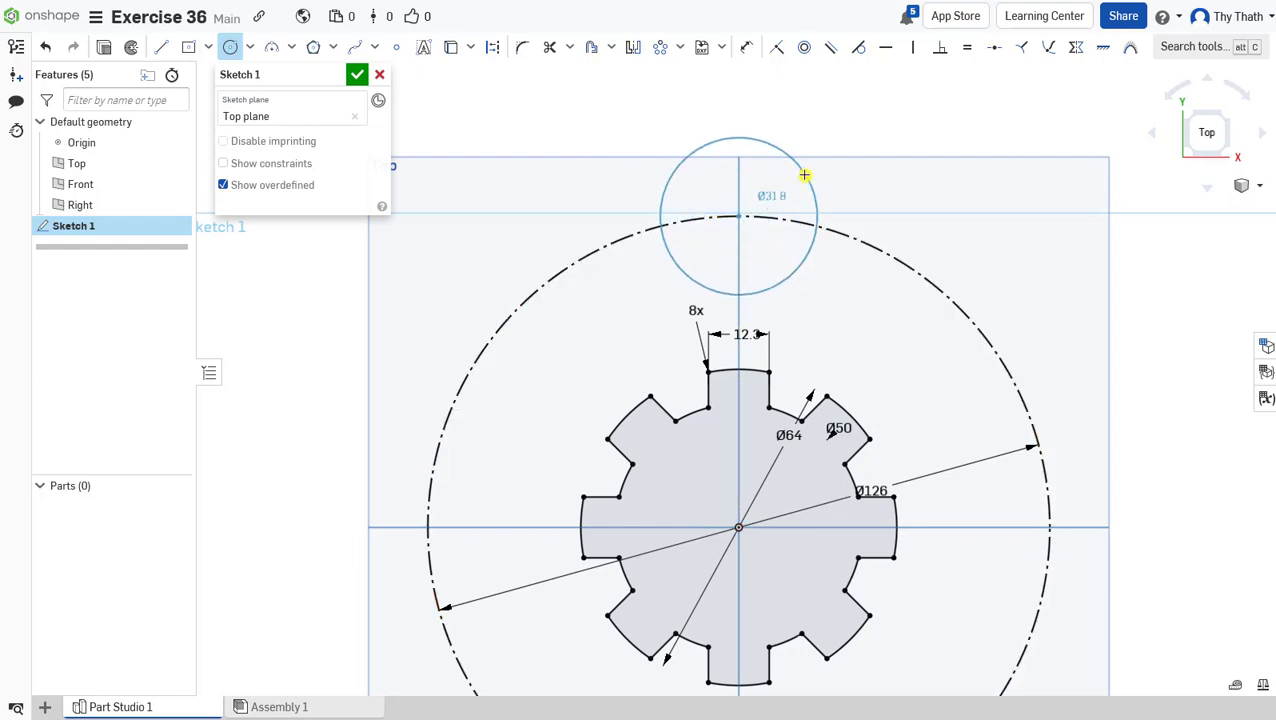
left_click(804, 175)
type("1")
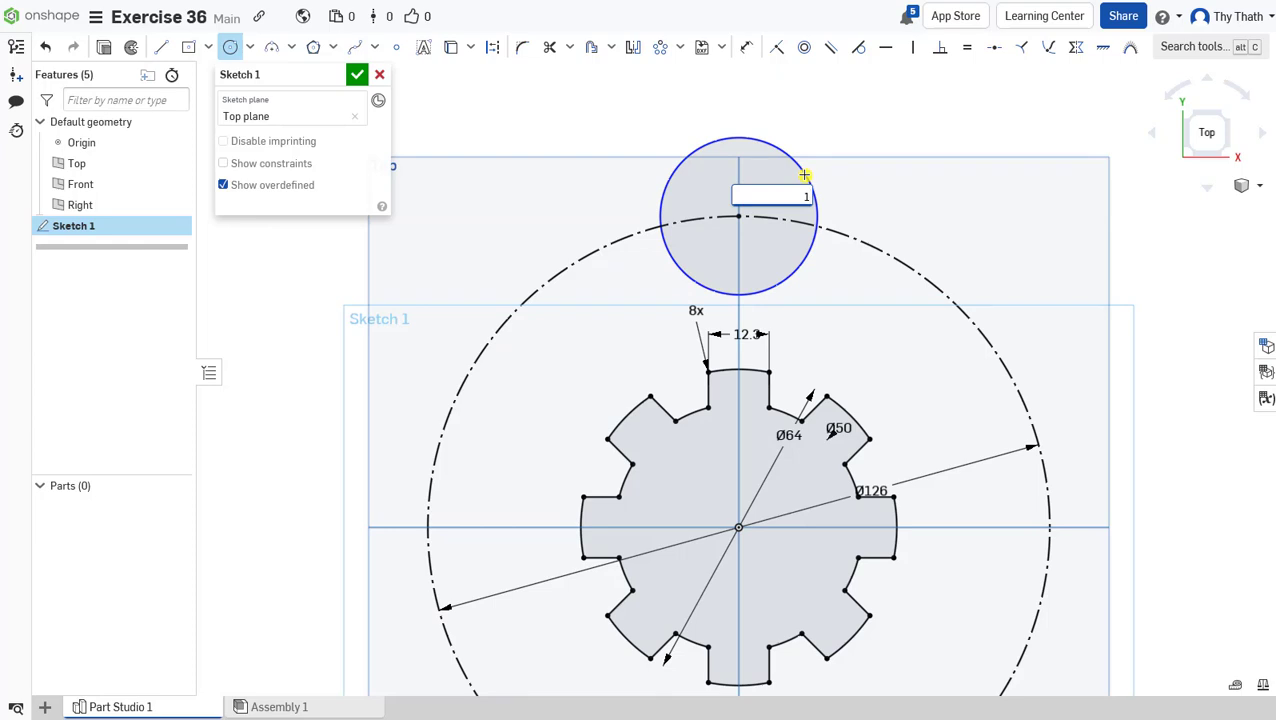
type("9")
key("Return")
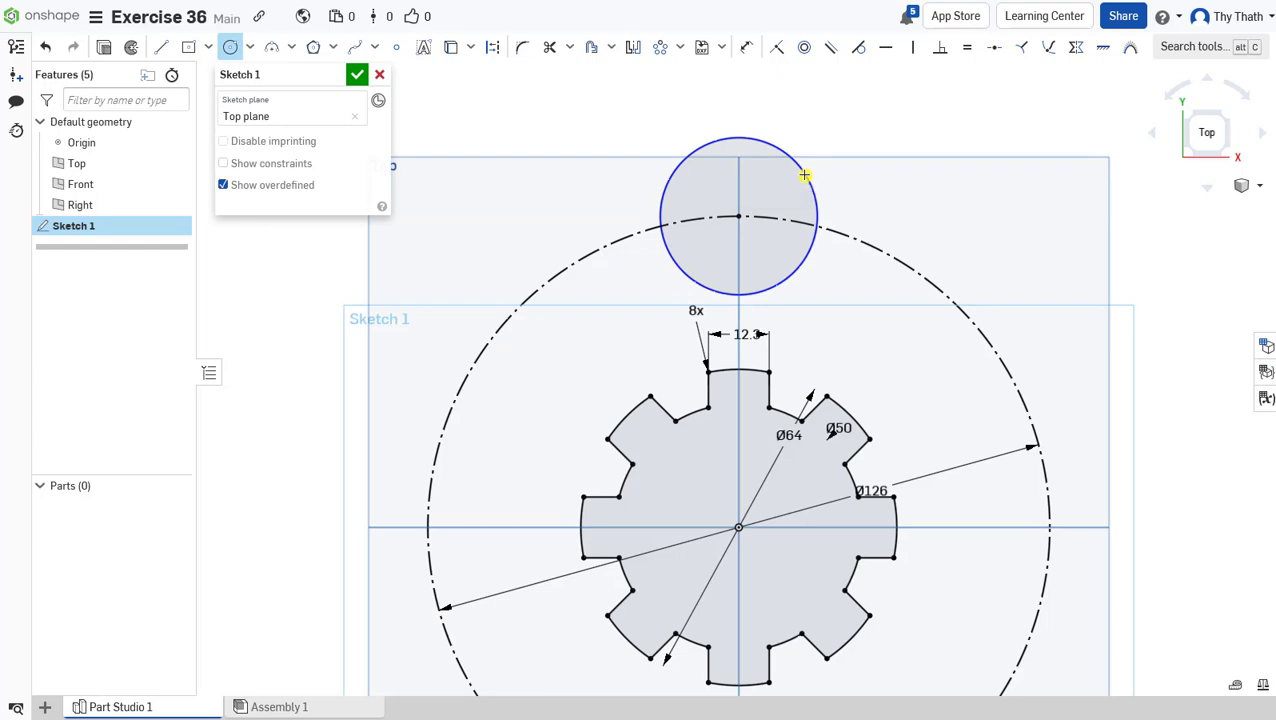
Add a circle concentric with the 19 mm circle, entering its diameter as 16*2 mm
scroll(746, 212, "up", 2)
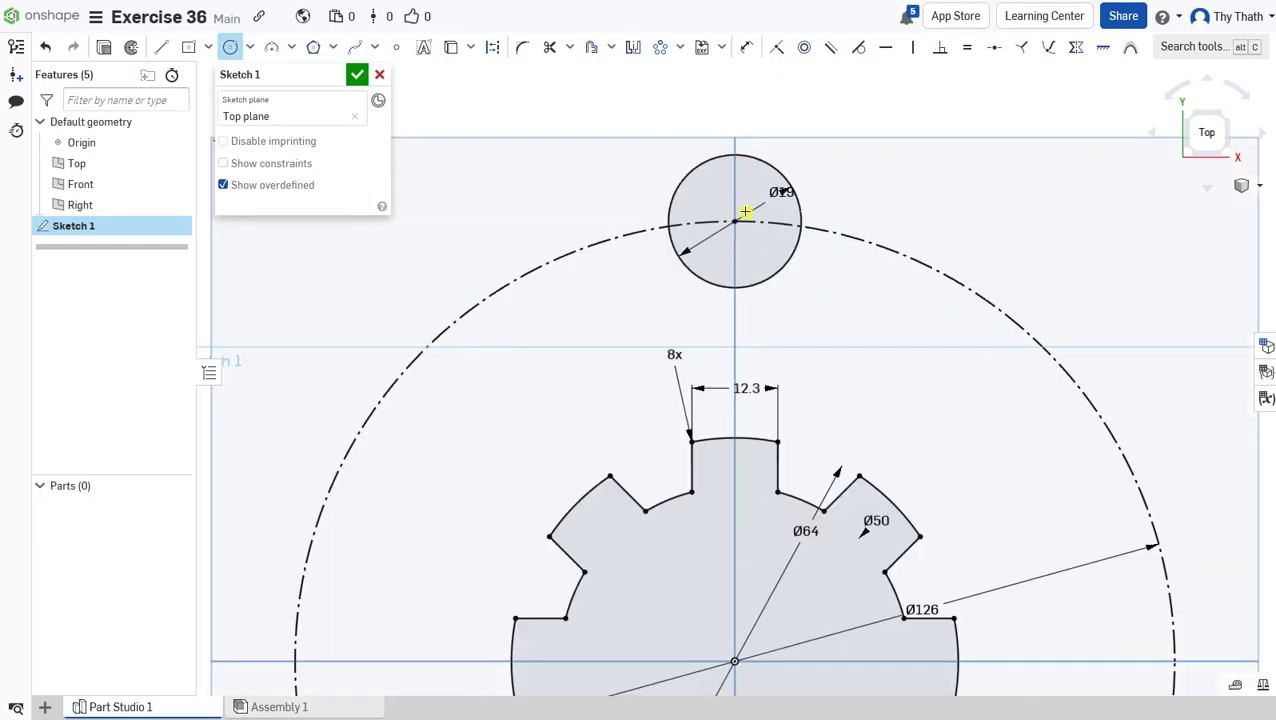
left_click(760, 214)
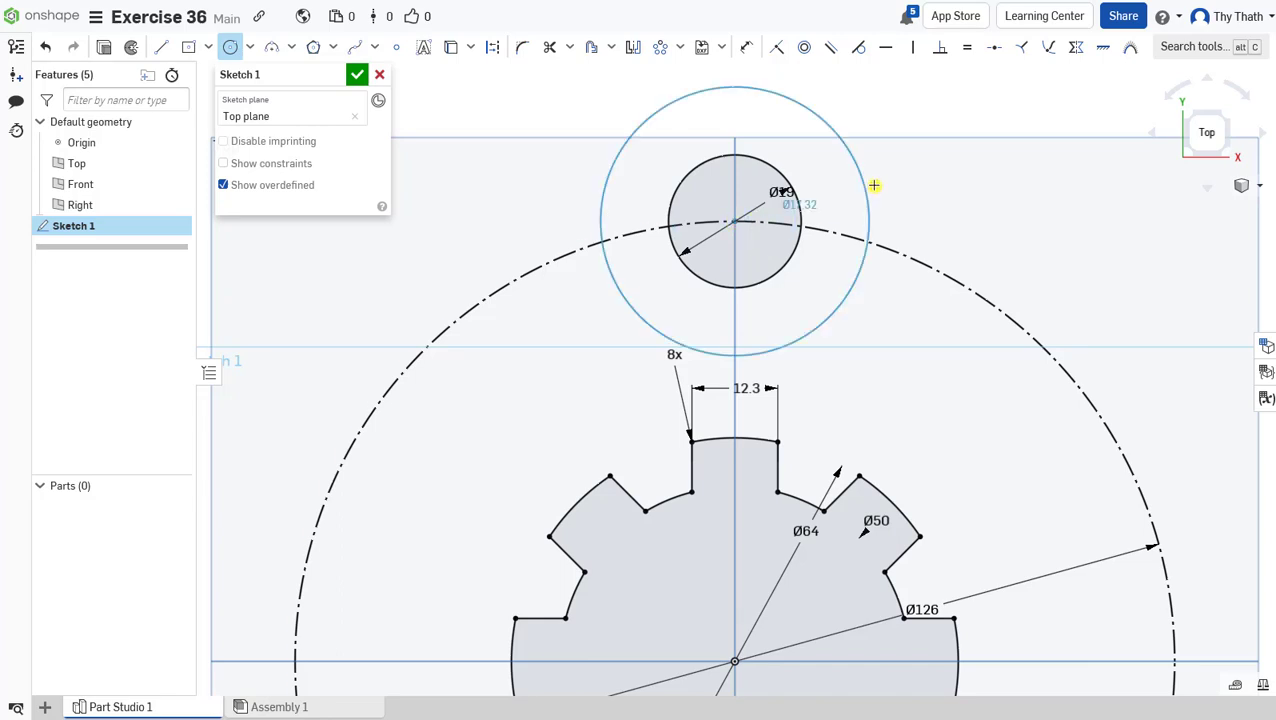
type("1")
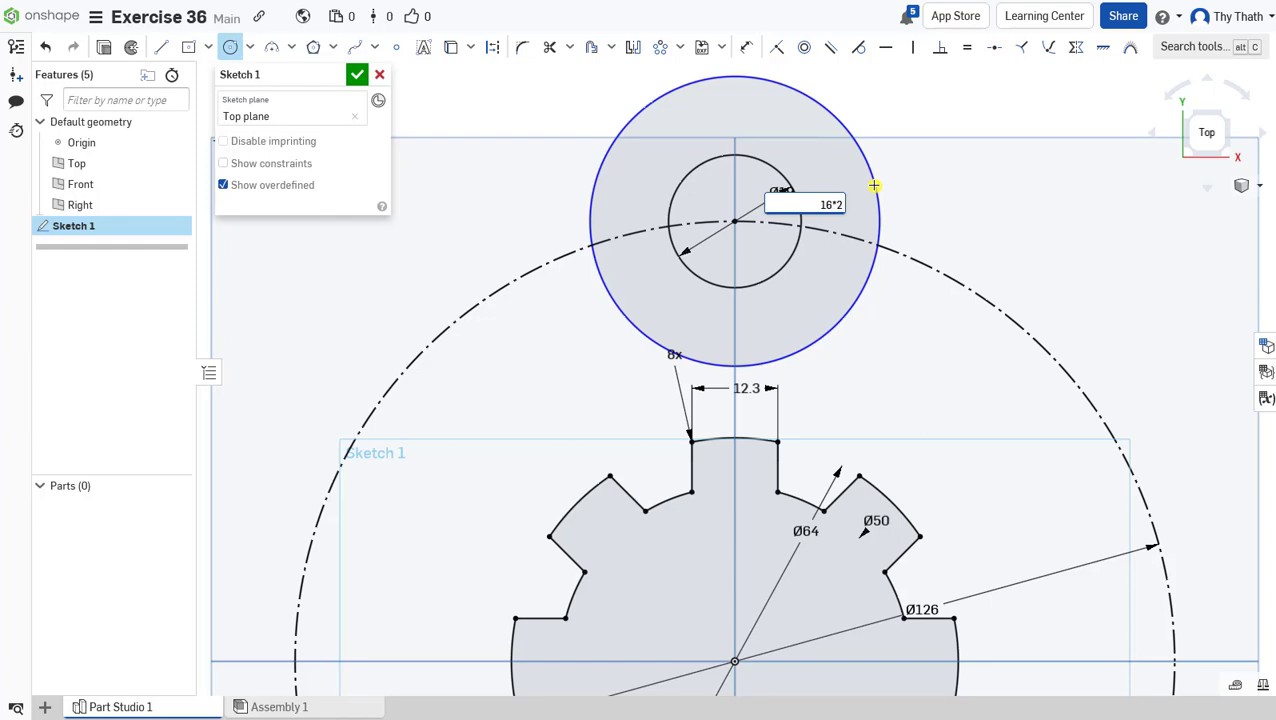
type("6*2")
key("Return")
Circular-pattern the 19 mm and 32 mm concentric circles around the origin with 5 instances
scroll(874, 185, "down", 3)
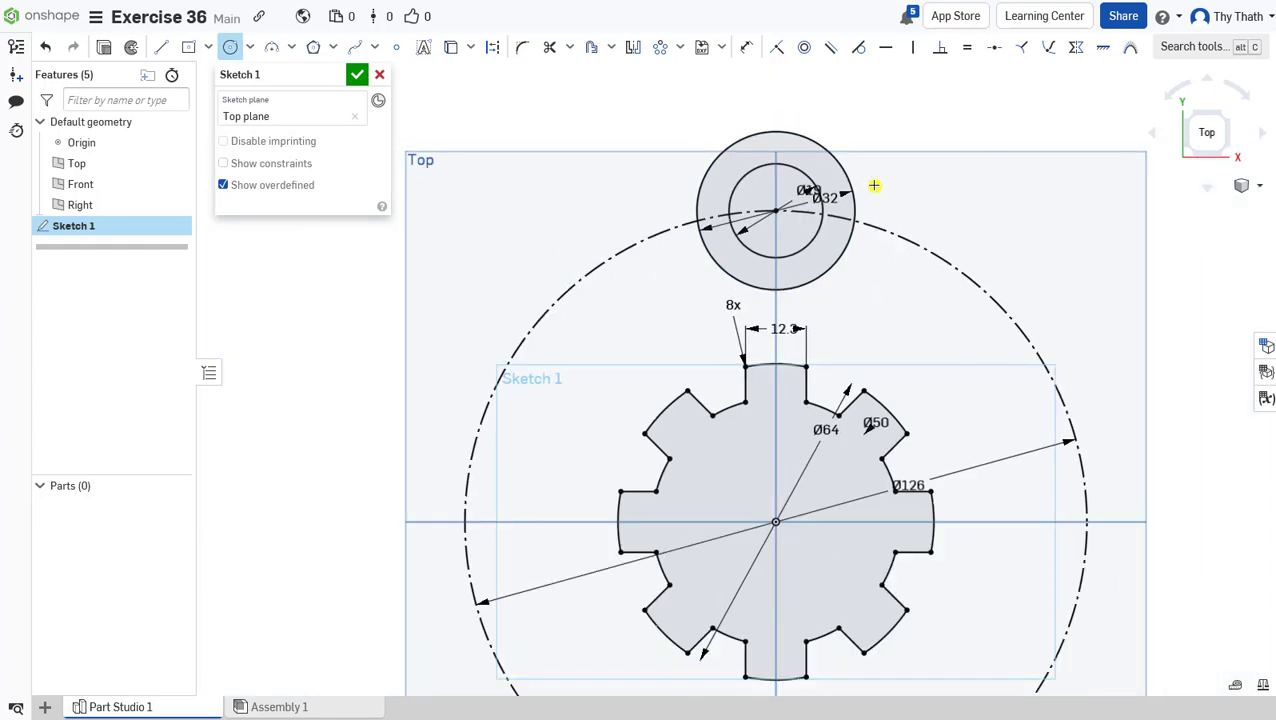
scroll(874, 168, "down", 2)
middle_click_drag(899, 173, 877, 150)
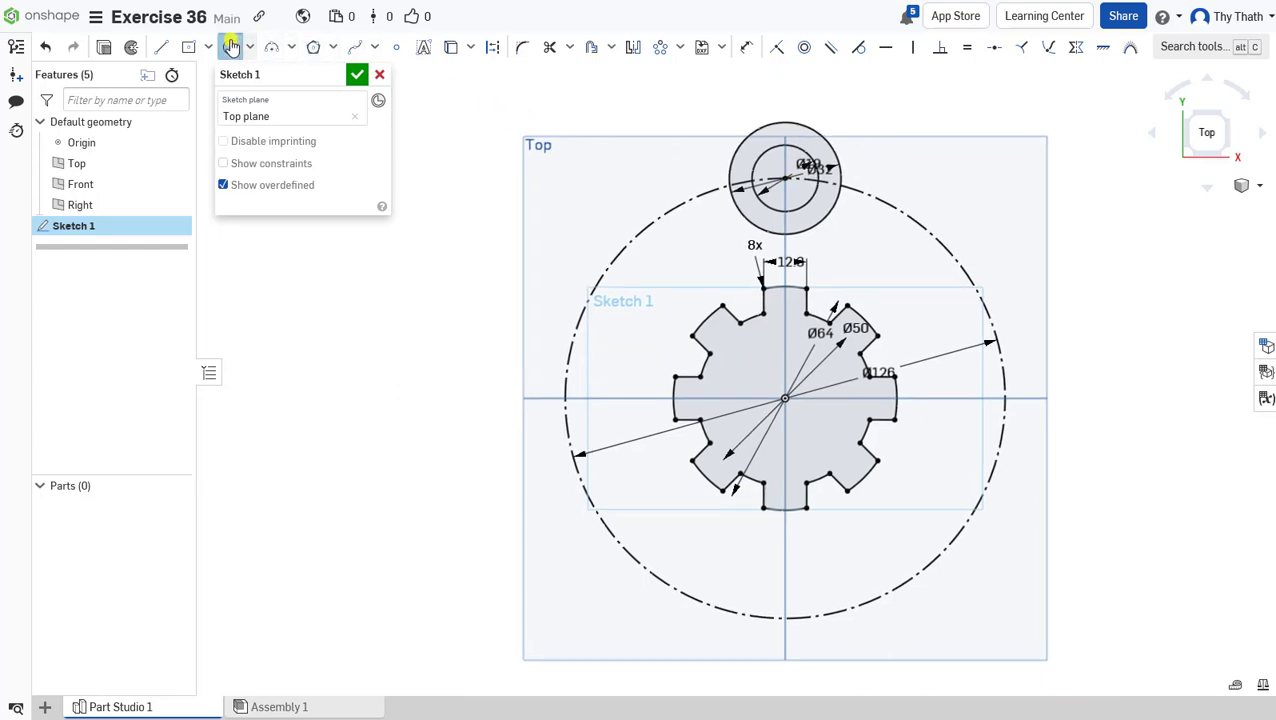
left_click(663, 50)
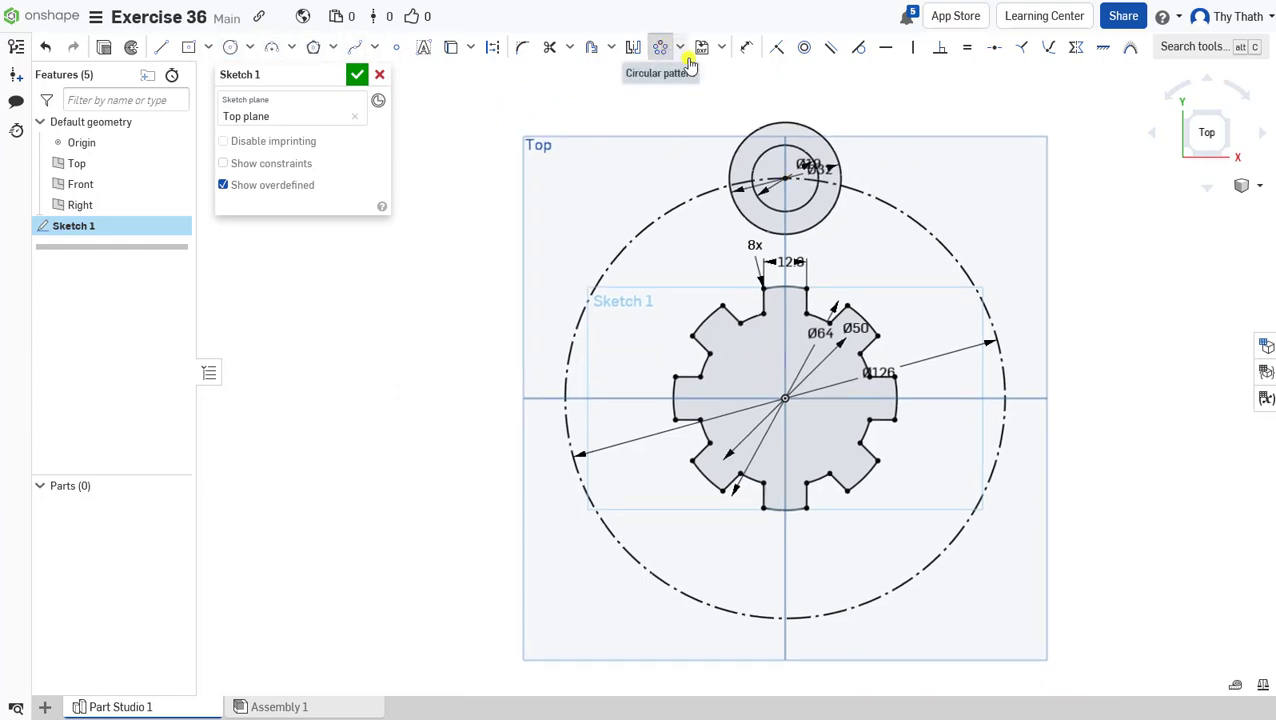
scroll(824, 142, "up", 2)
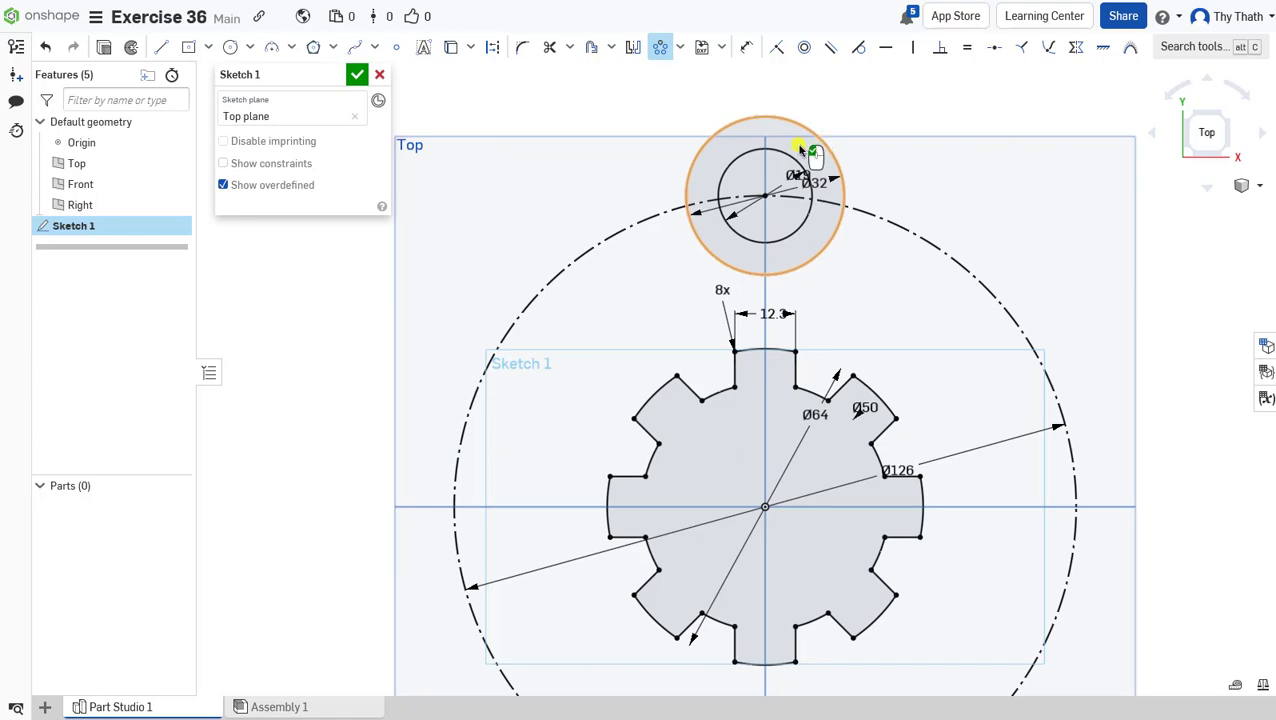
left_click(809, 143)
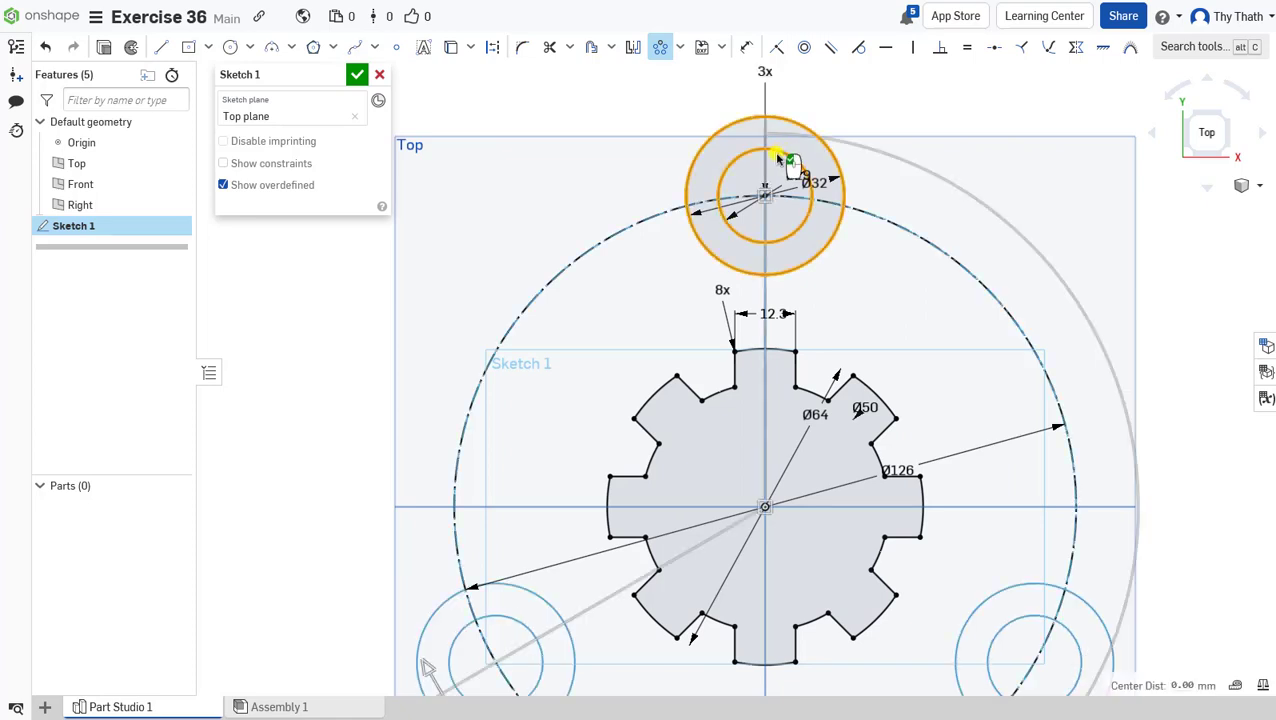
scroll(774, 157, "down", 3)
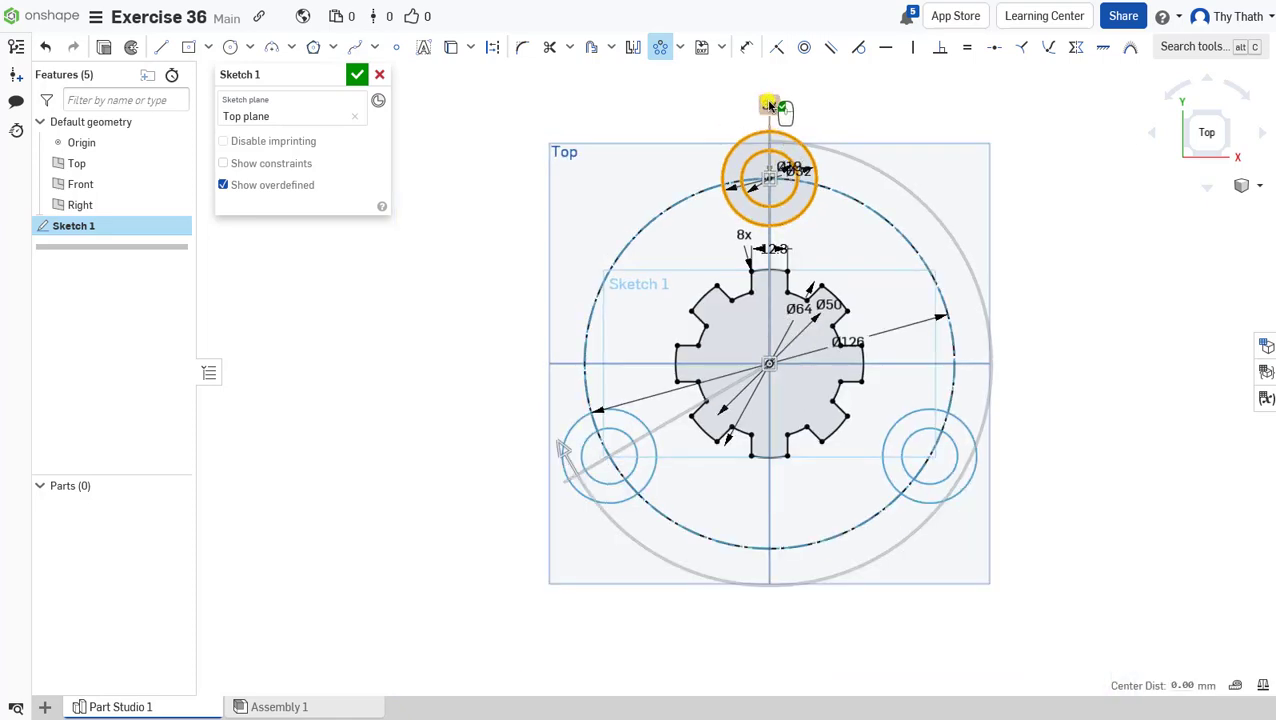
left_click(768, 104)
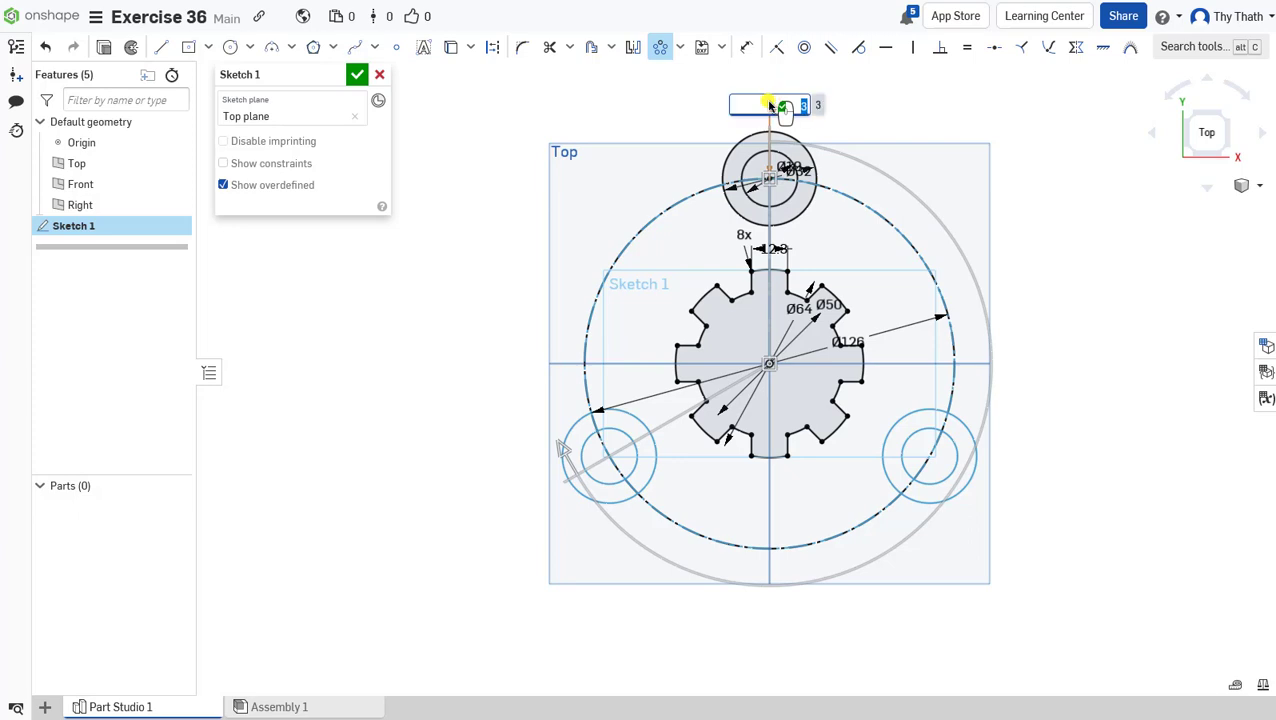
type("5")
key("Return")
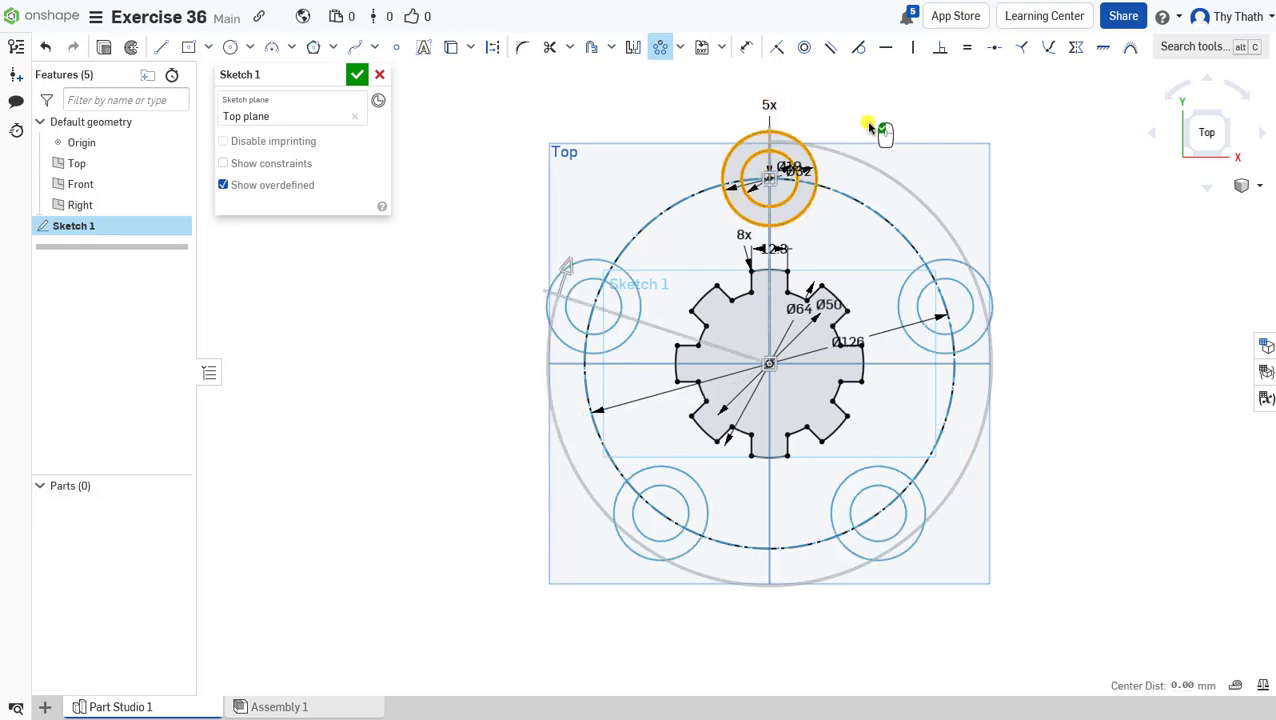
scroll(870, 124, "up", 1)
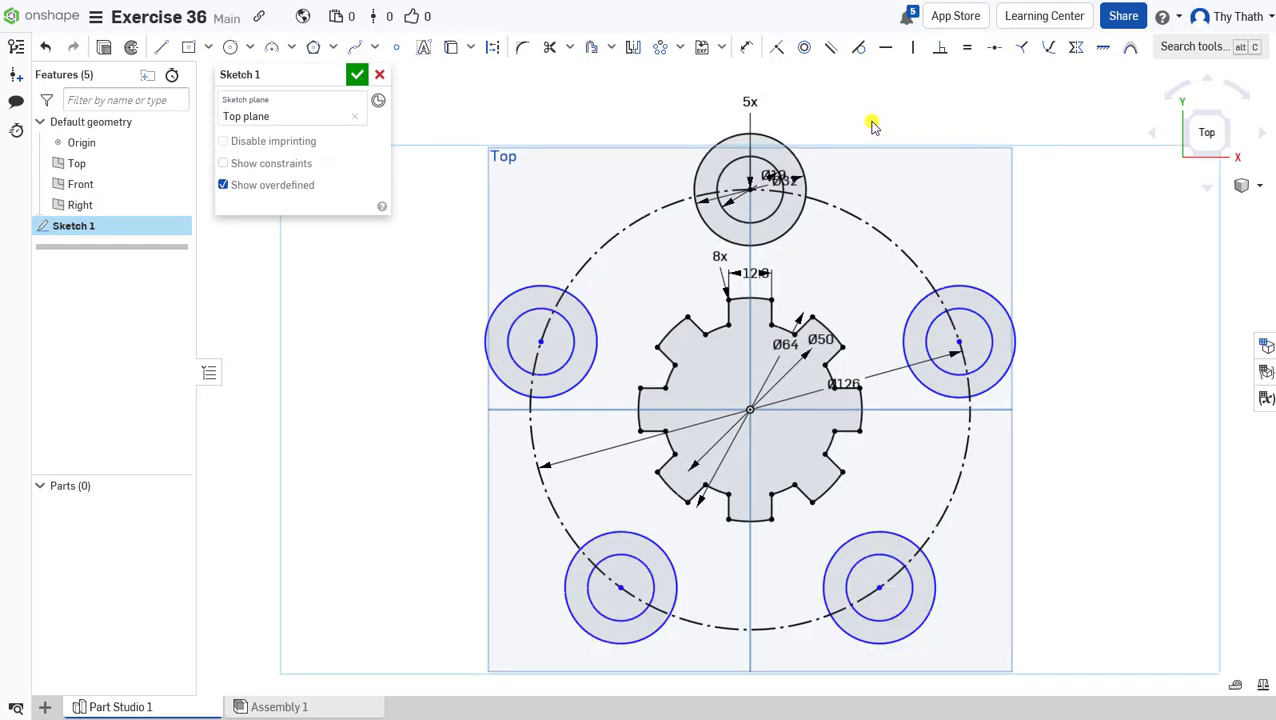
Reposition the 32 mm and 19 mm diameter dimensions outside the original pair of concentric circles
left_click_drag(772, 151, 815, 112)
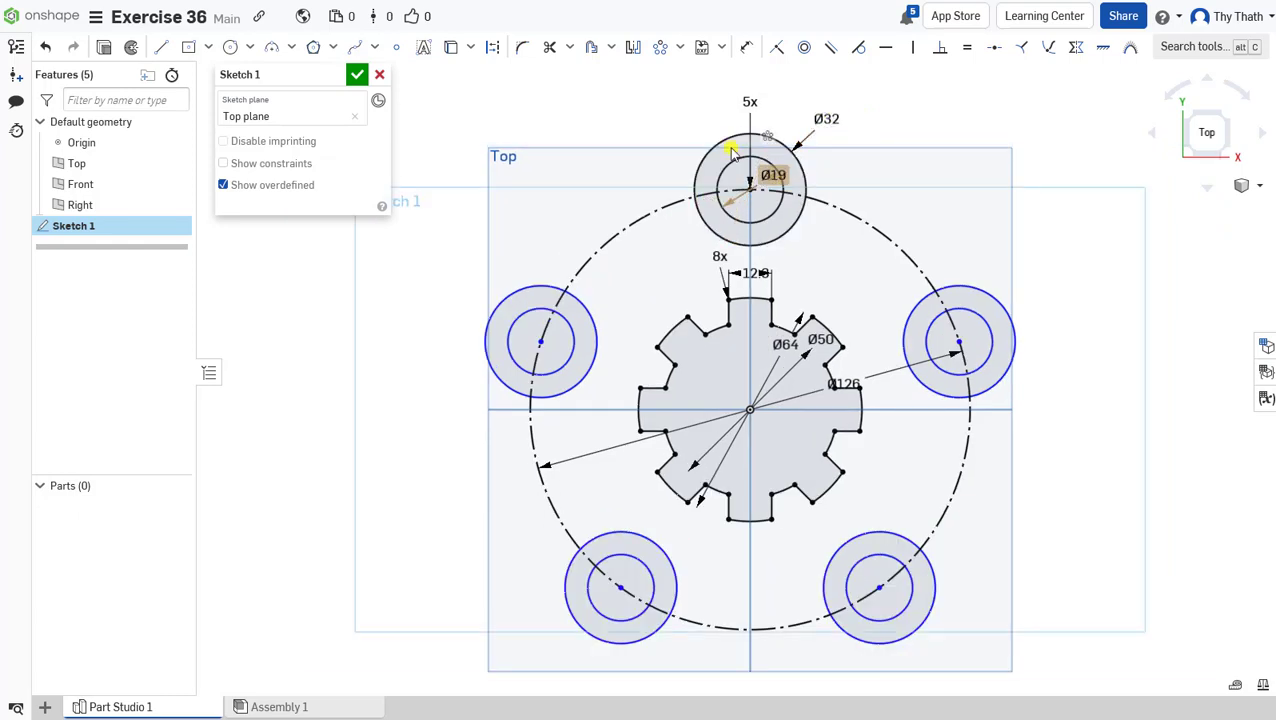
left_click_drag(684, 134, 775, 172)
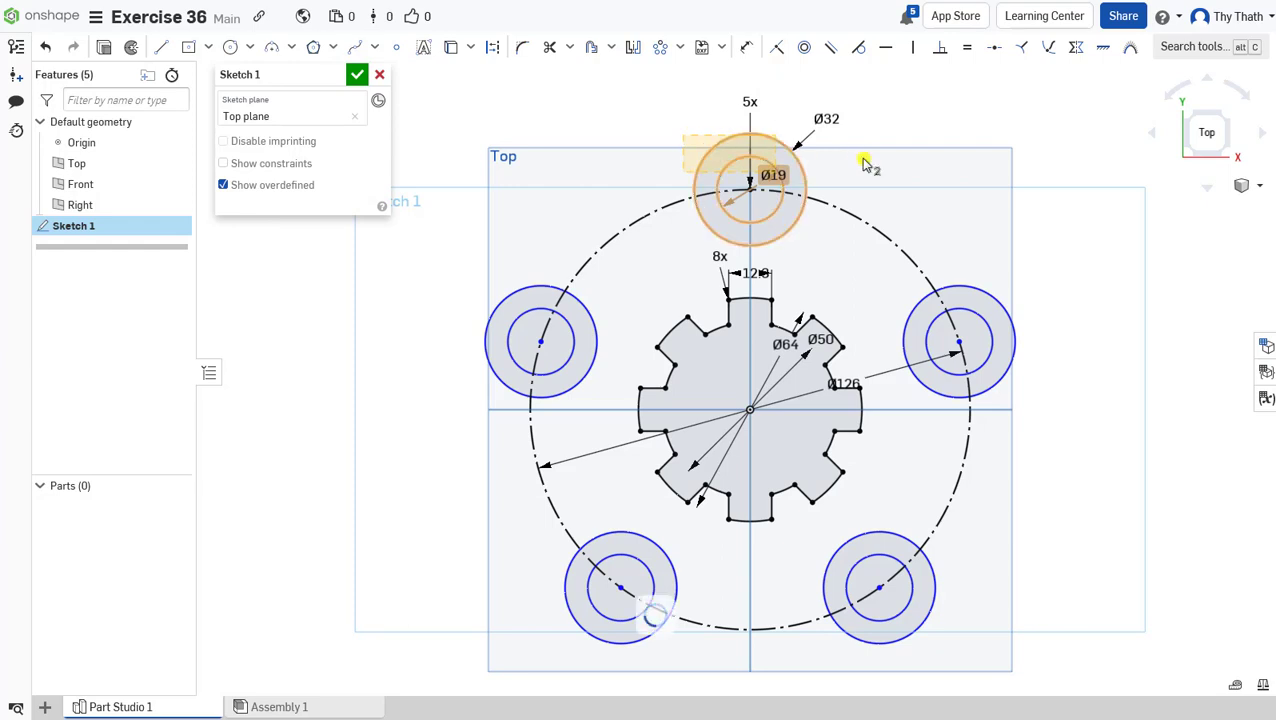
left_click(865, 158)
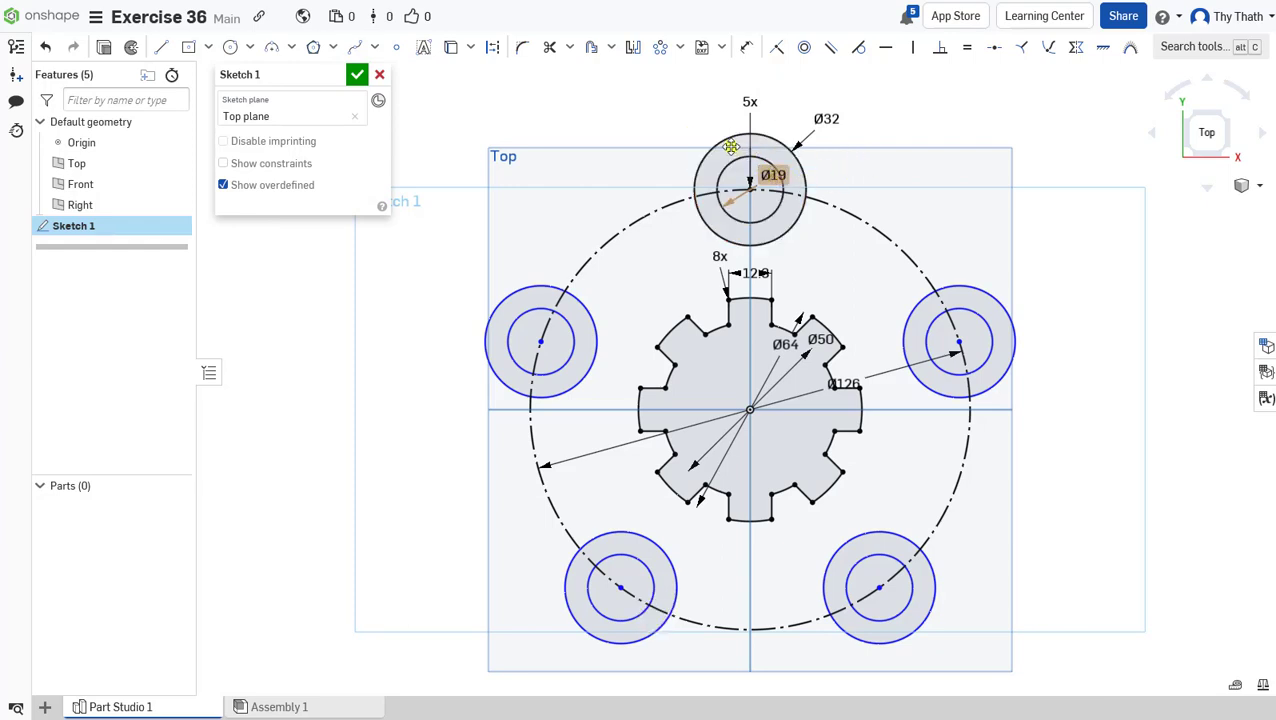
left_click_drag(731, 147, 668, 160)
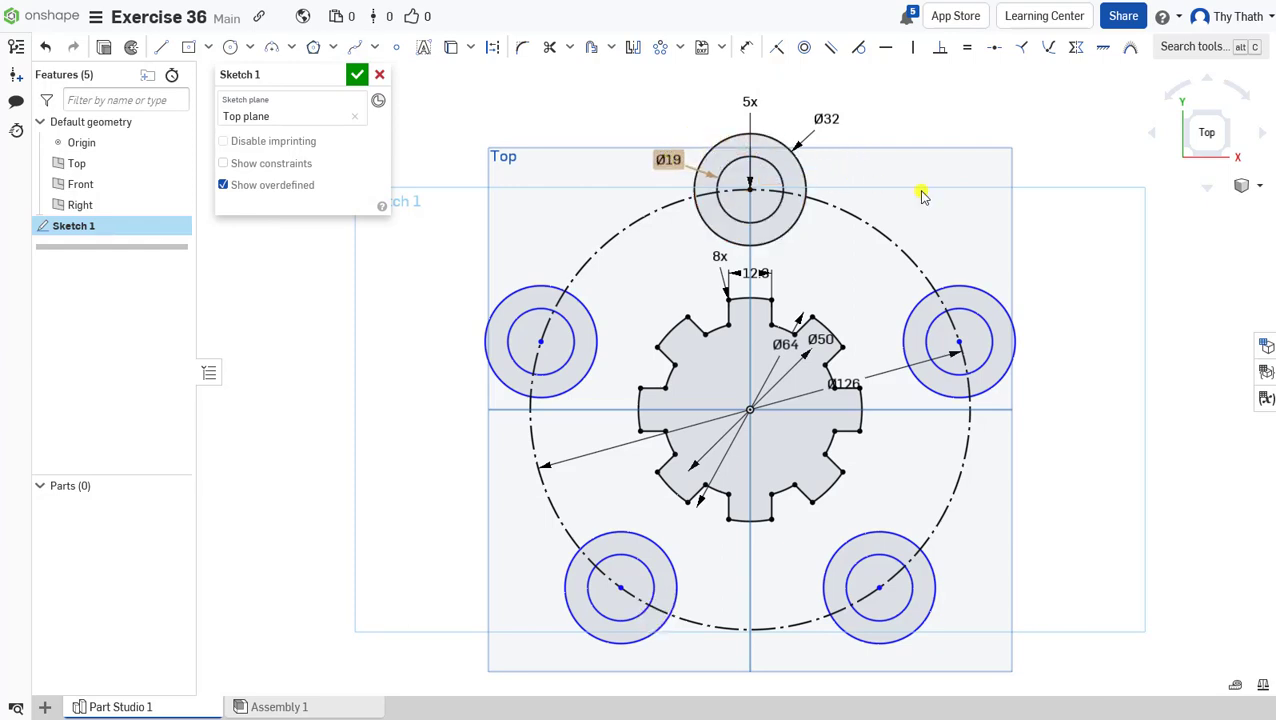
middle_click_drag(931, 194, 891, 205)
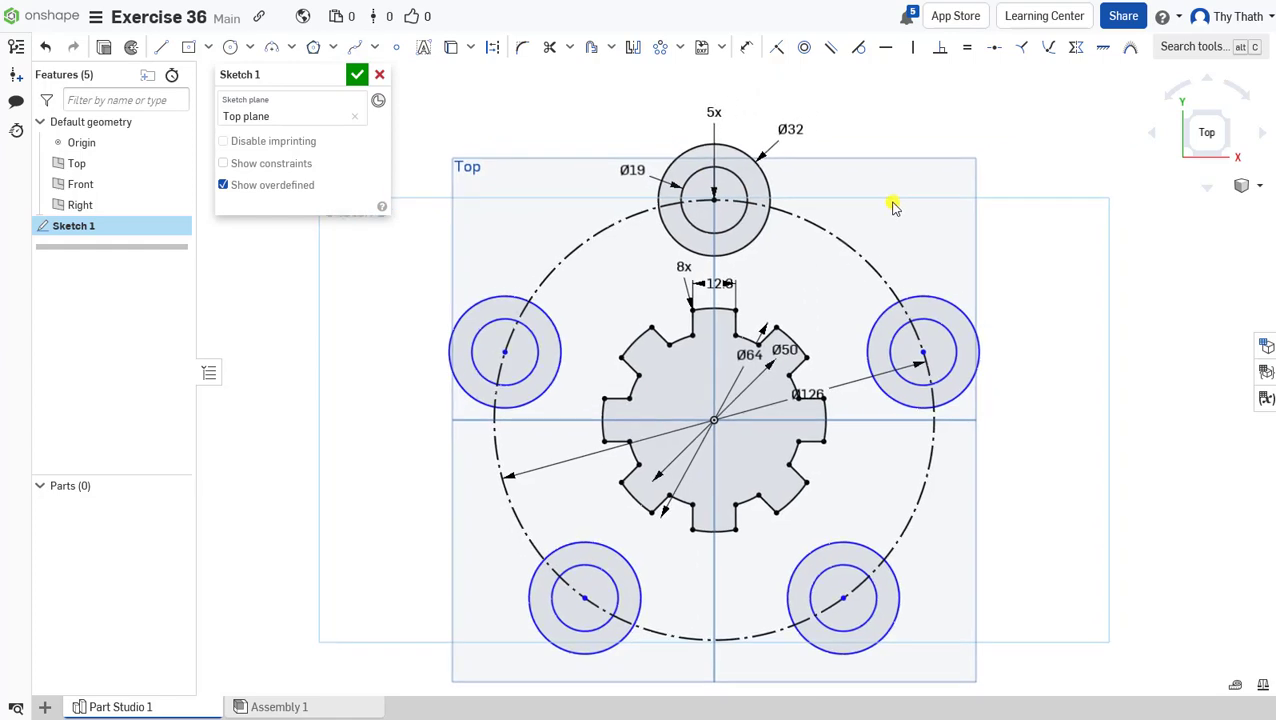
Dimension the vertical distance between the origin and the upper-right patterned circles' centre, accepting the proposed value
left_click(746, 47)
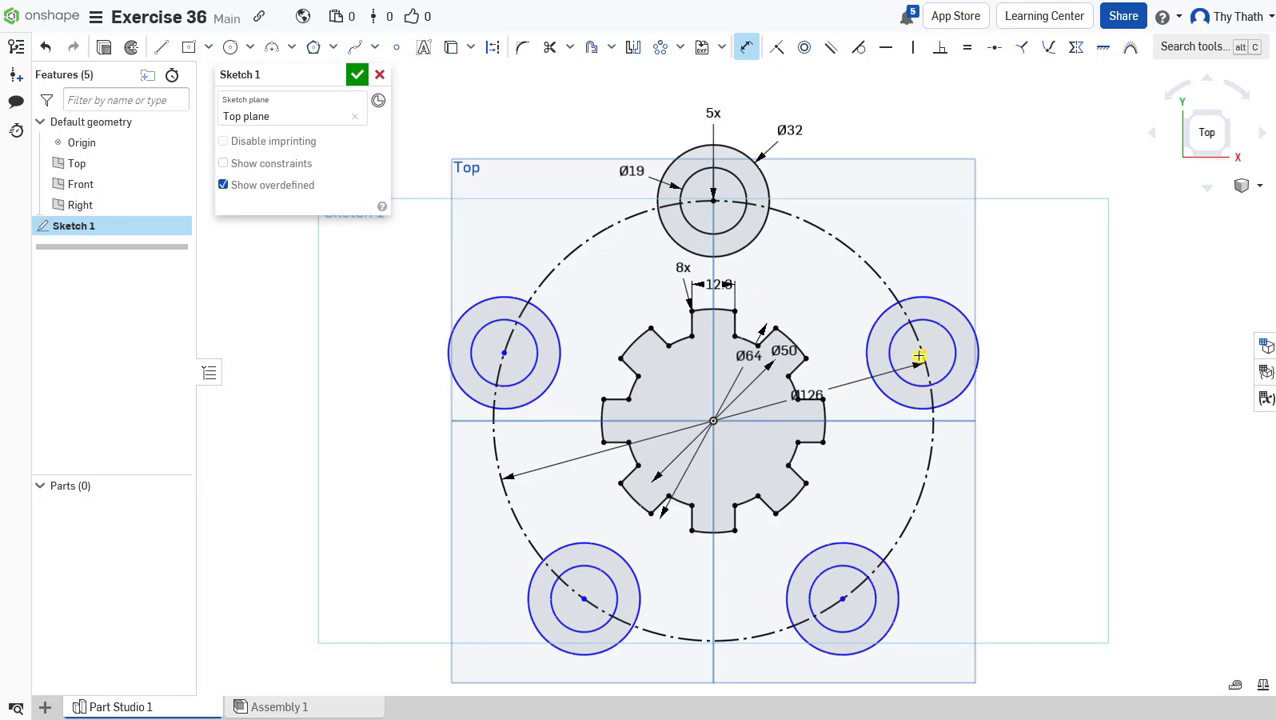
left_click(920, 355)
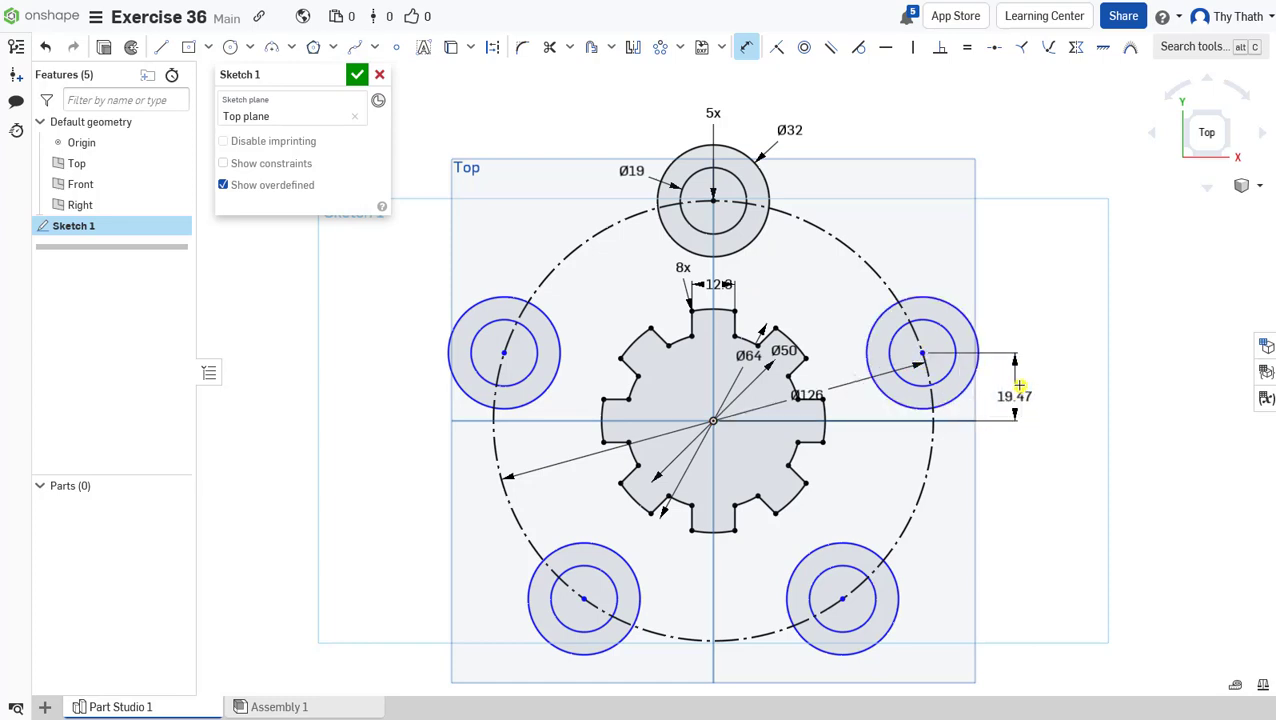
left_click(1028, 386)
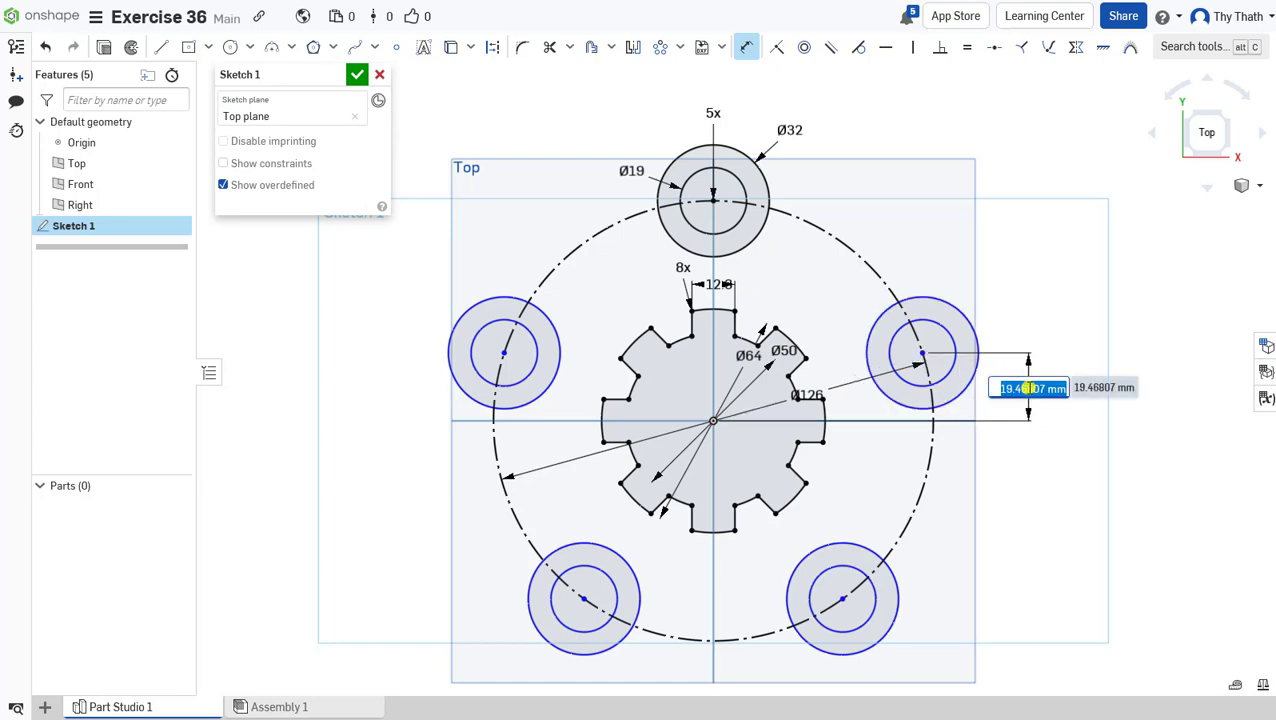
key("Return")
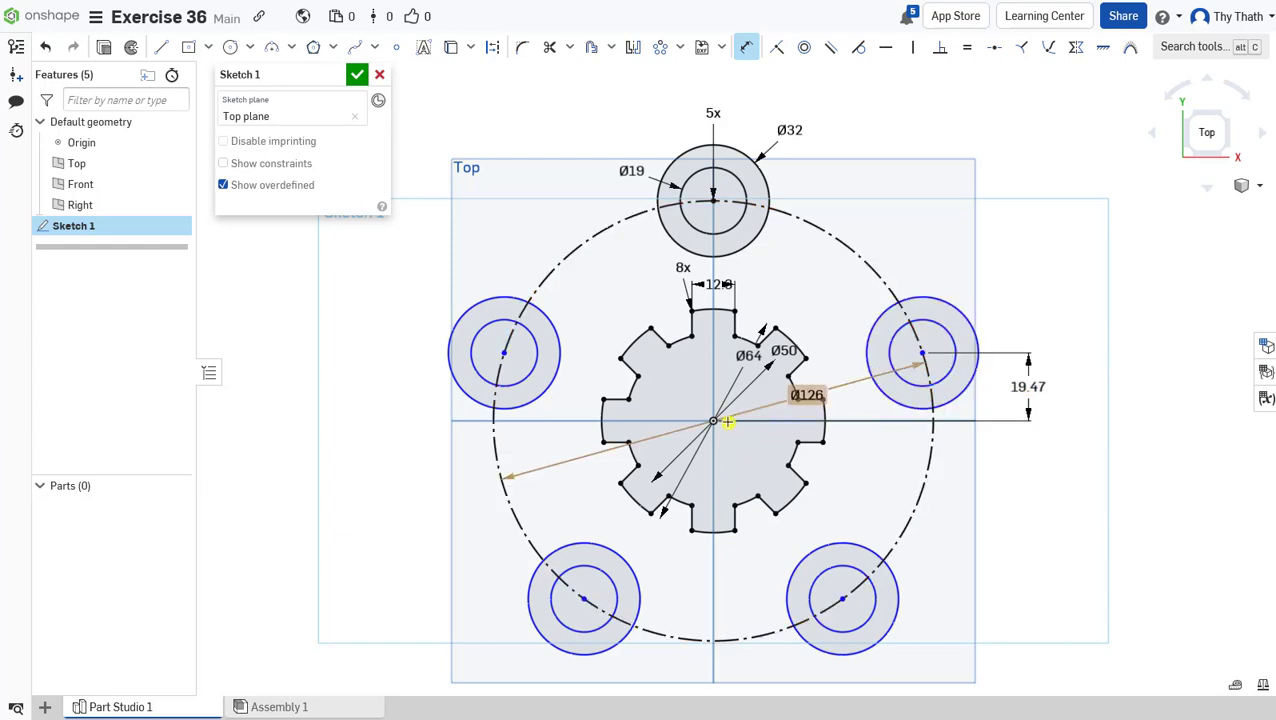
Dimension the horizontal distance from the origin to the upper-right patterned circles' centre, accepting the proposed value, and place the dimension just above the toothed outline
left_click(923, 350)
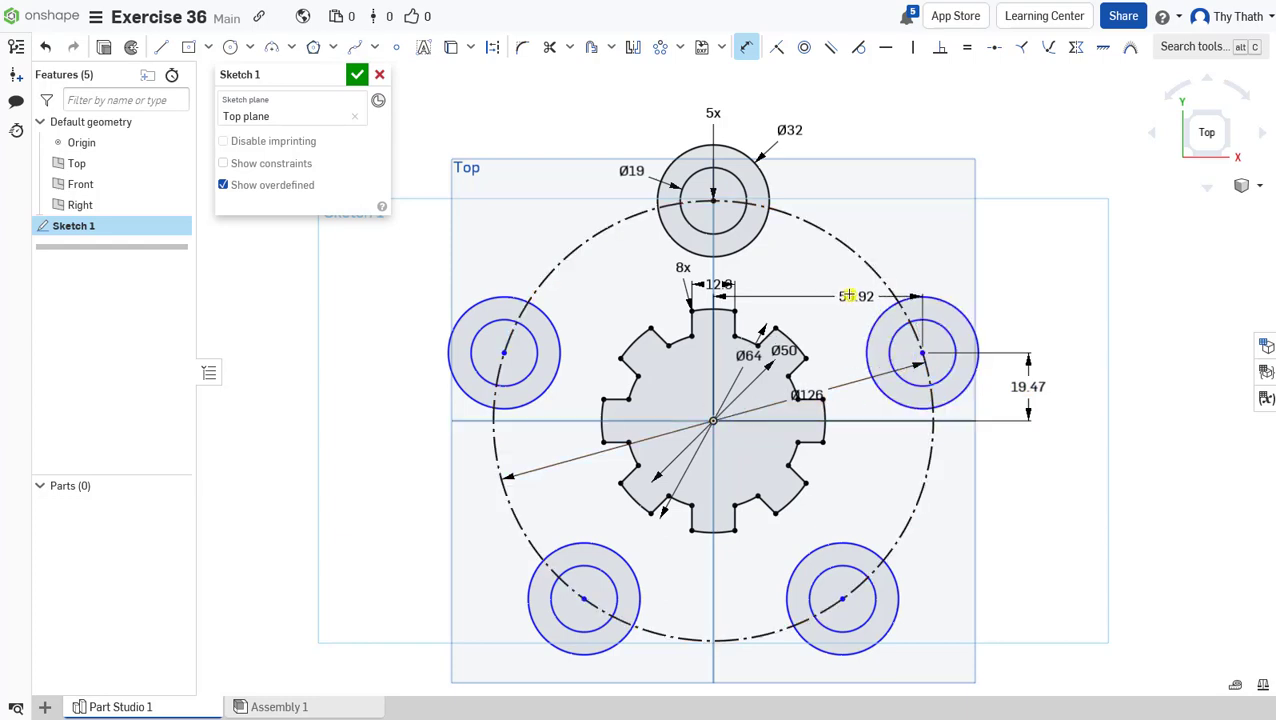
left_click(866, 253)
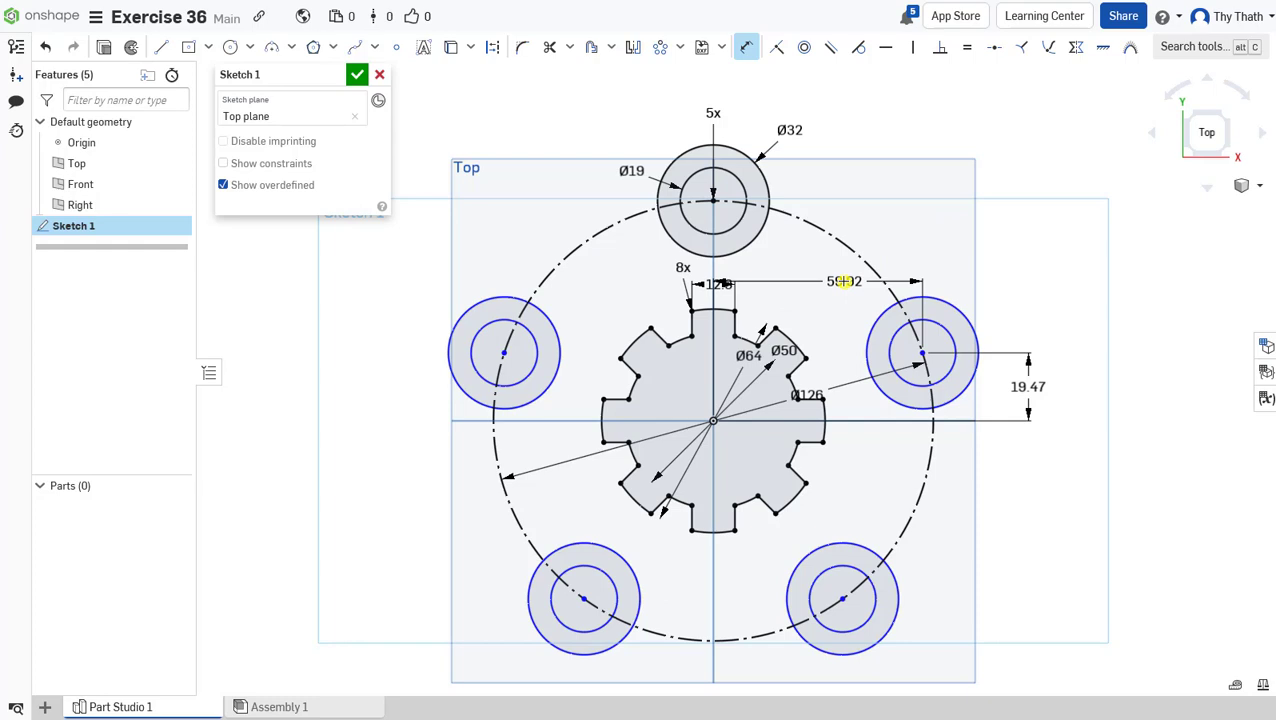
left_click(843, 282)
key("Return")
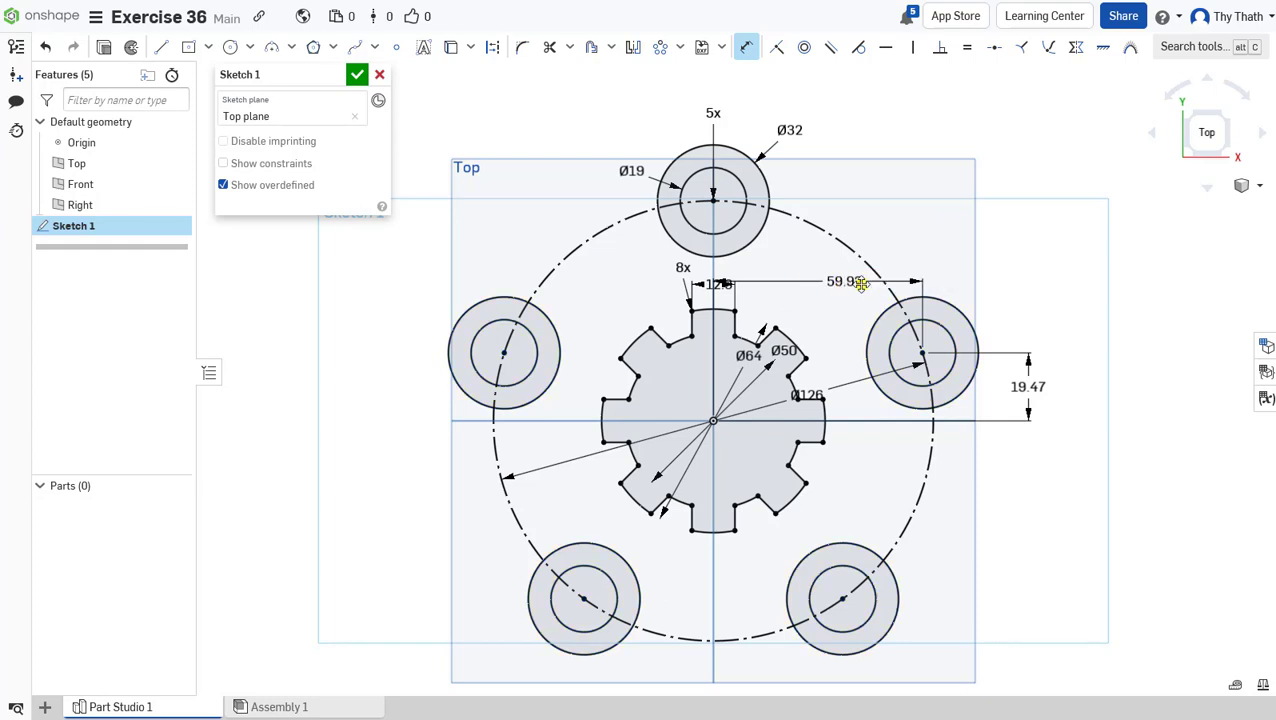
scroll(950, 245, "down", 3)
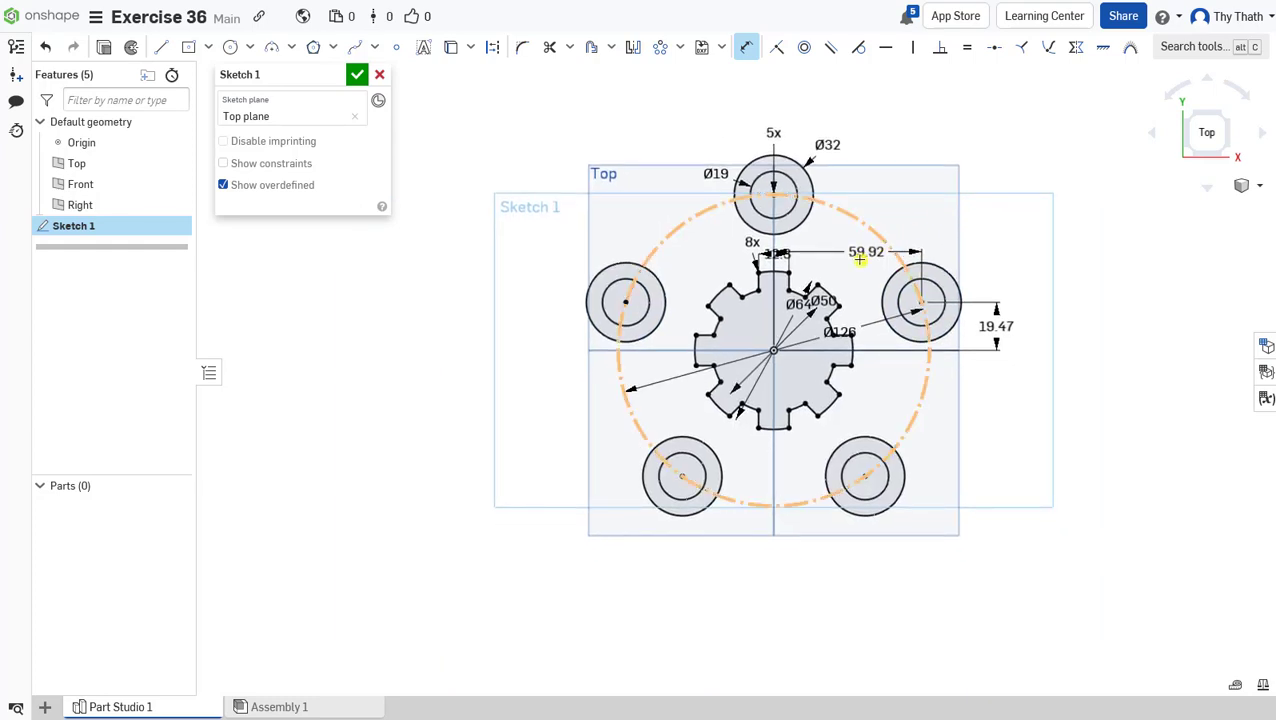
left_click_drag(860, 262, 860, 276)
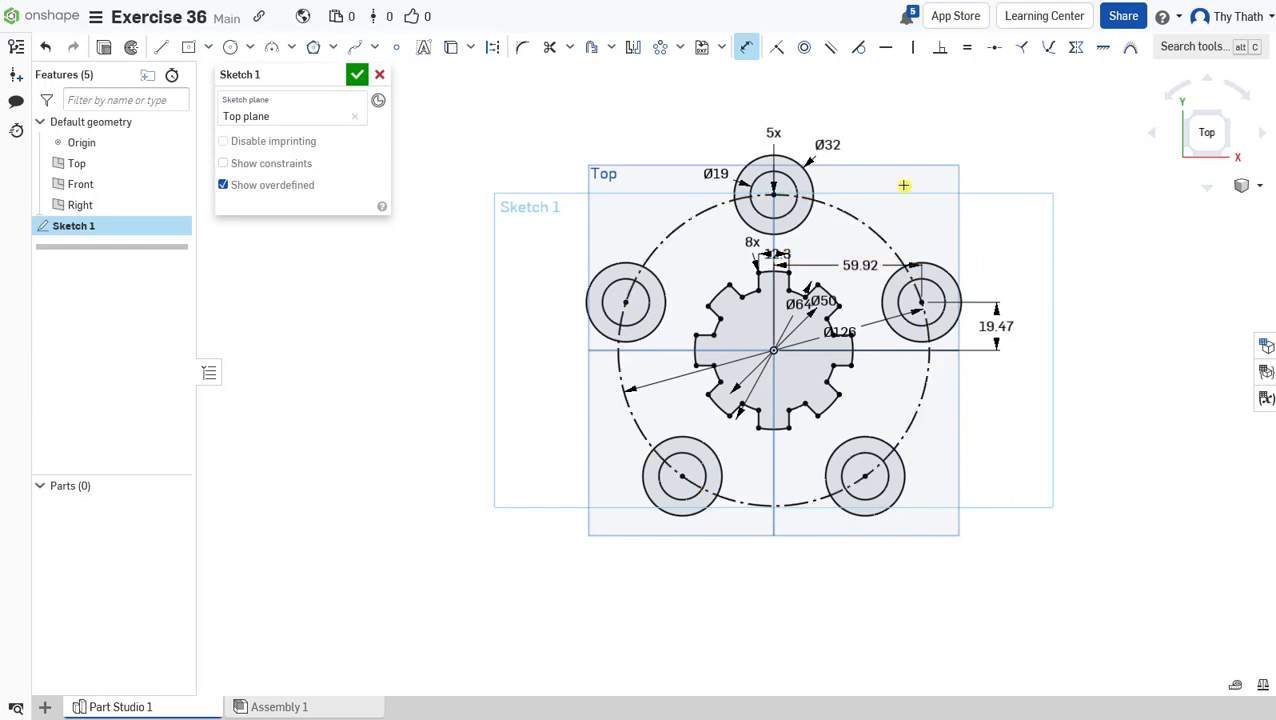
Sketch an inward-curving three-point arc of about 59 mm radius from the top 32 mm circle to the upper-right outer circle
scroll(903, 185, "up", 3)
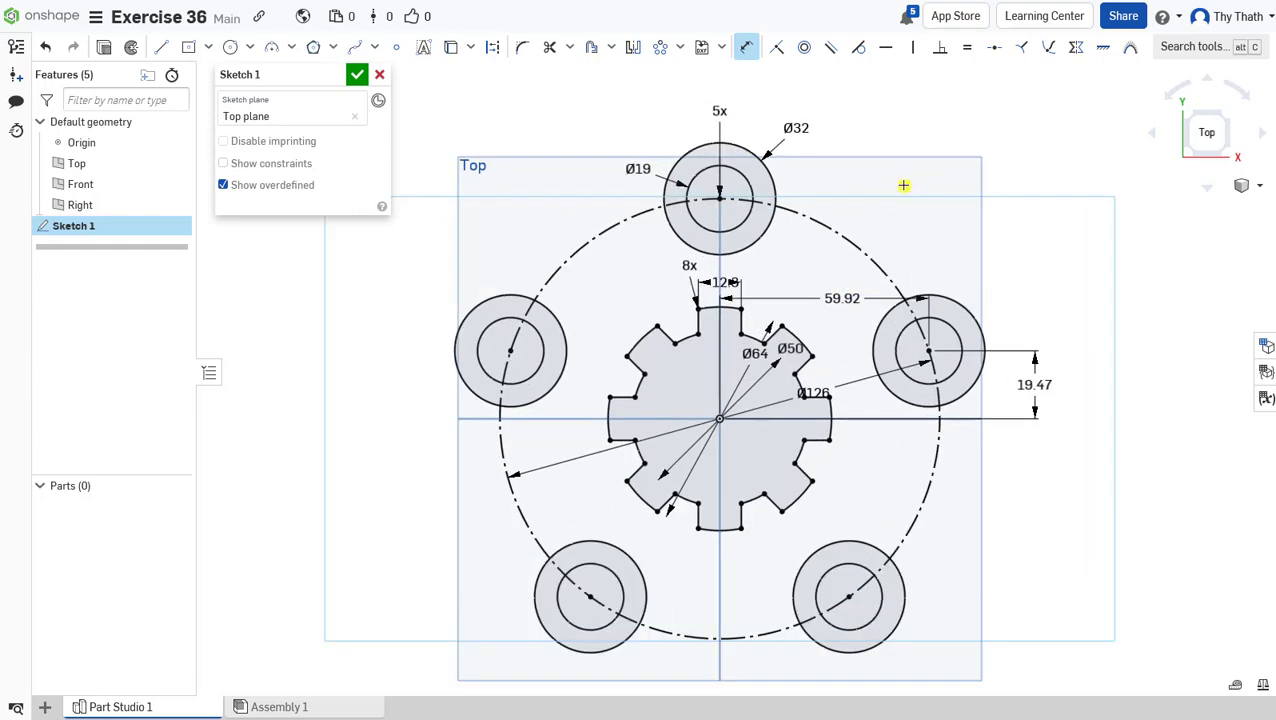
left_click(270, 48)
scroll(824, 189, "up", 2)
scroll(824, 189, "up", 1)
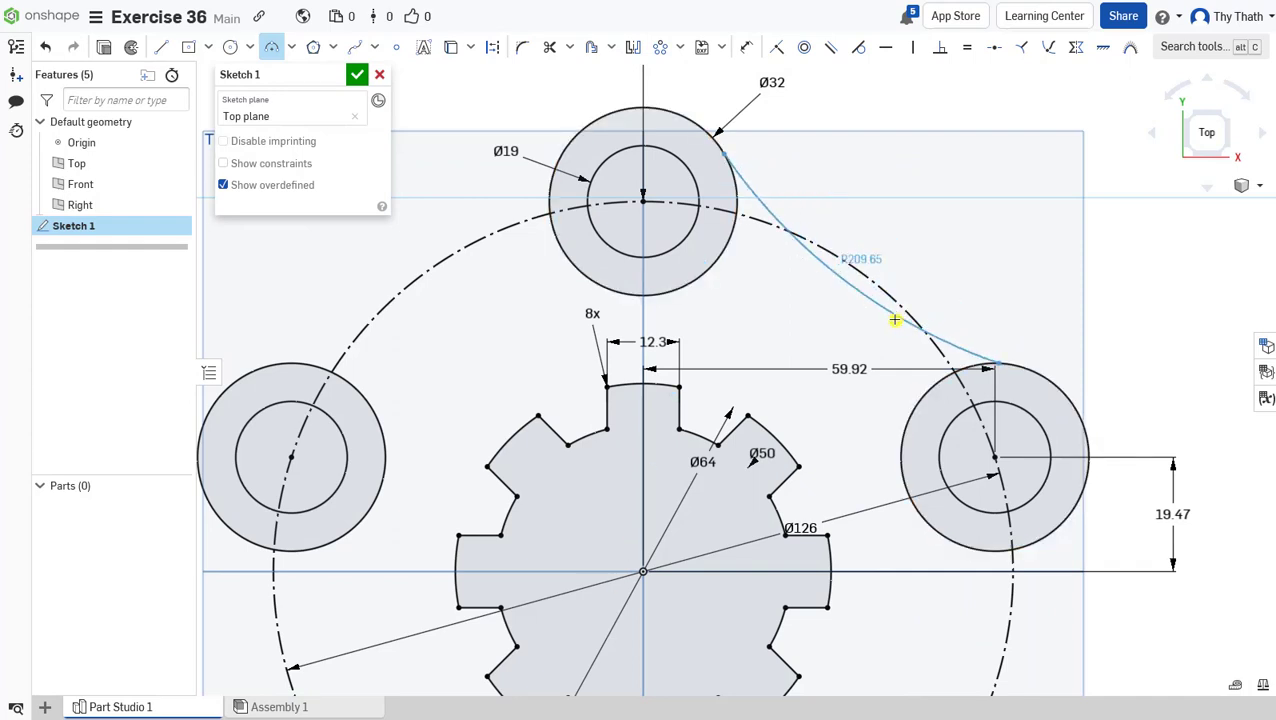
left_click(874, 323)
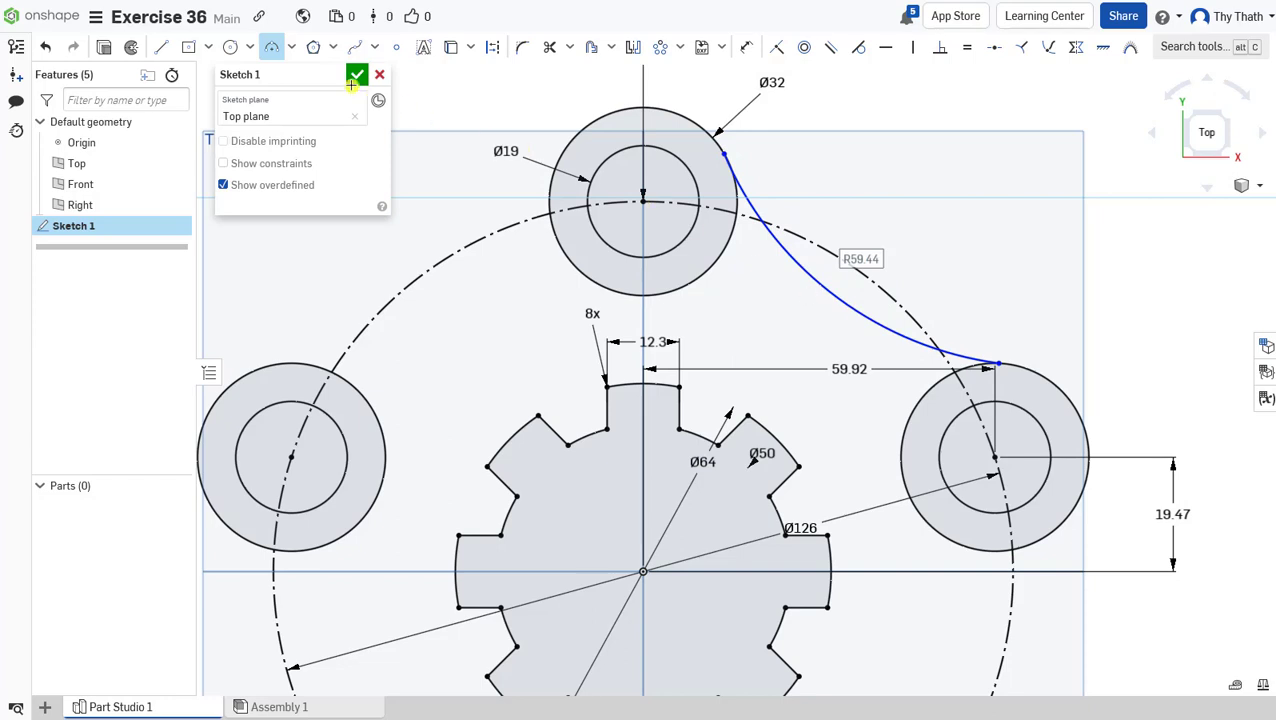
Make the connecting arc tangent to the top 32 mm circle
scroll(780, 125, "up", 3)
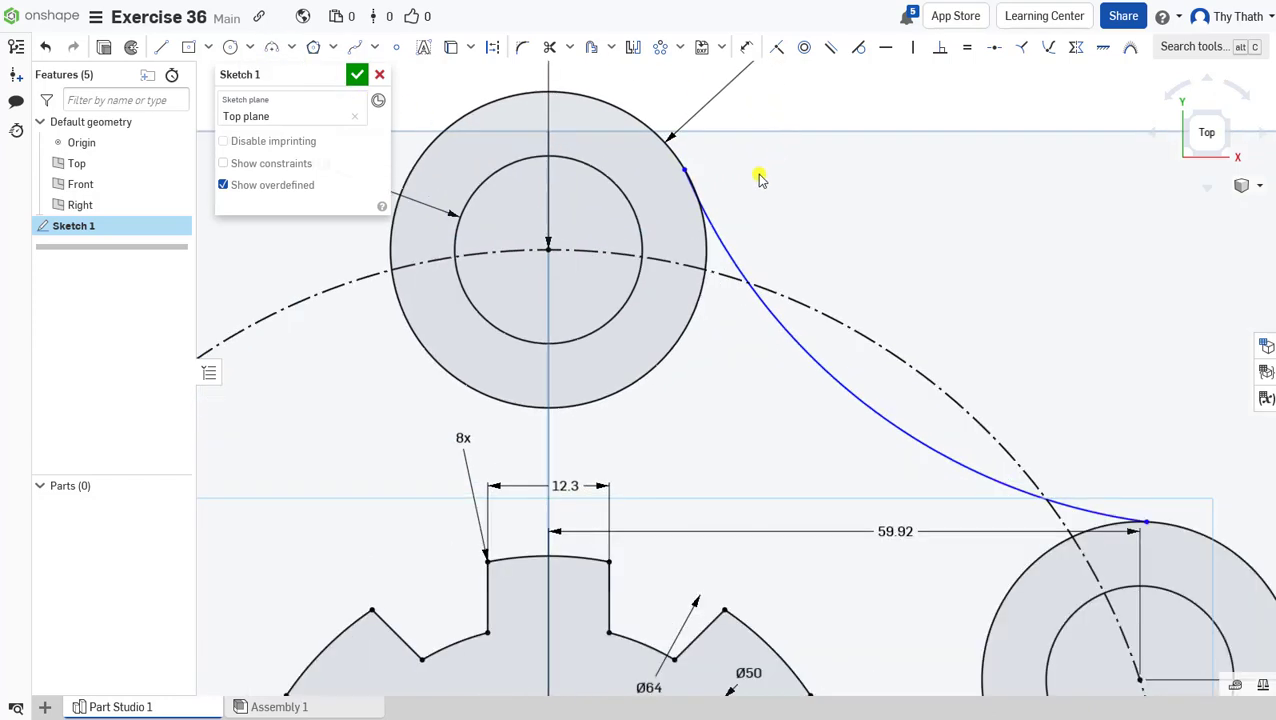
left_click(723, 266)
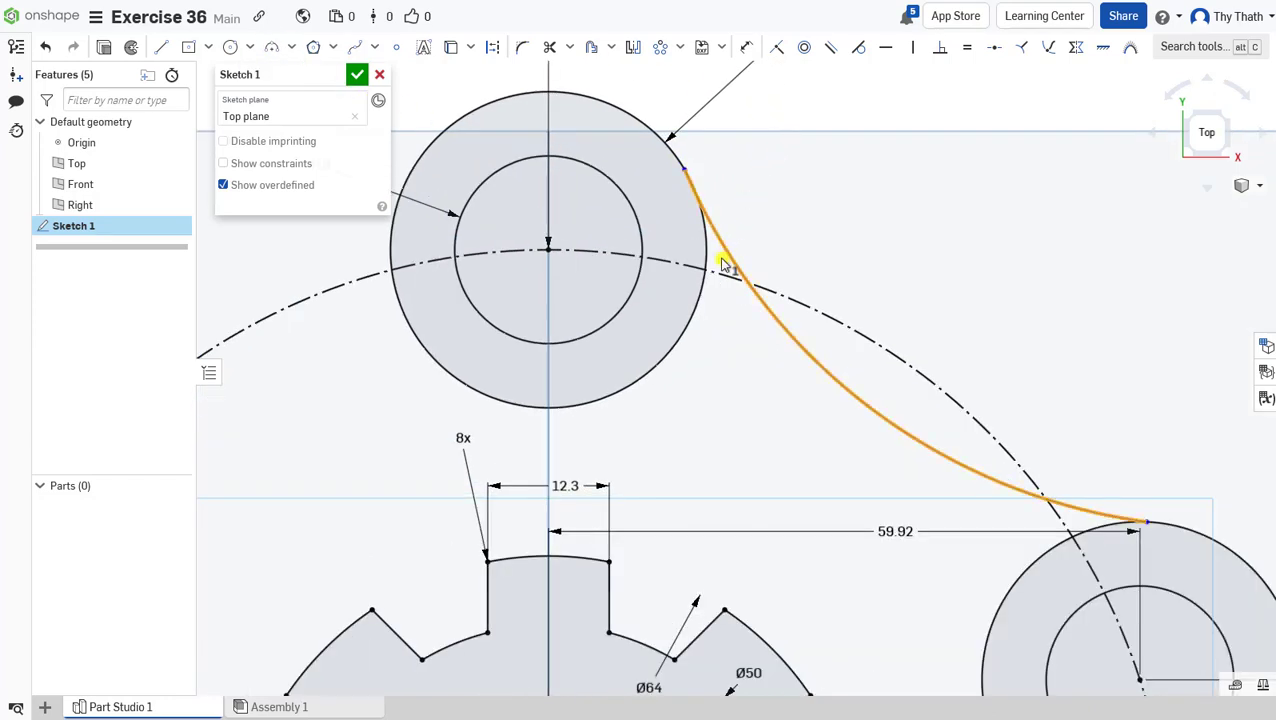
left_click(708, 257)
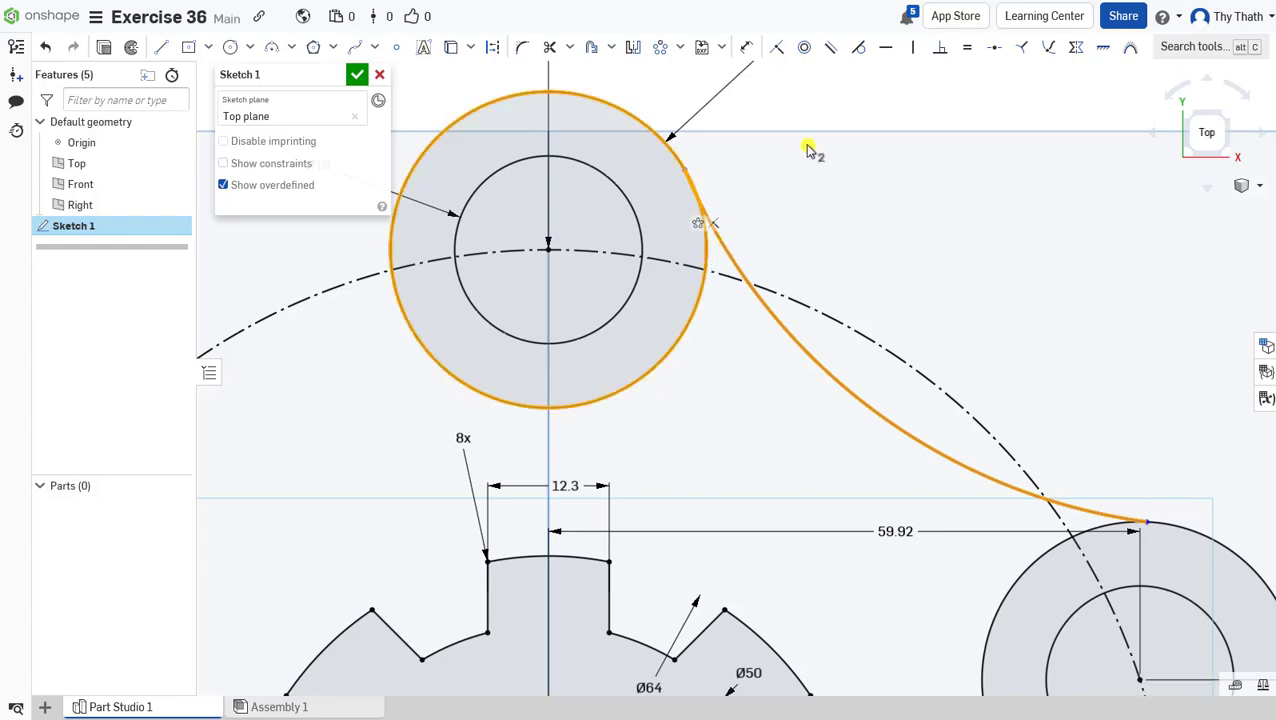
left_click(826, 218)
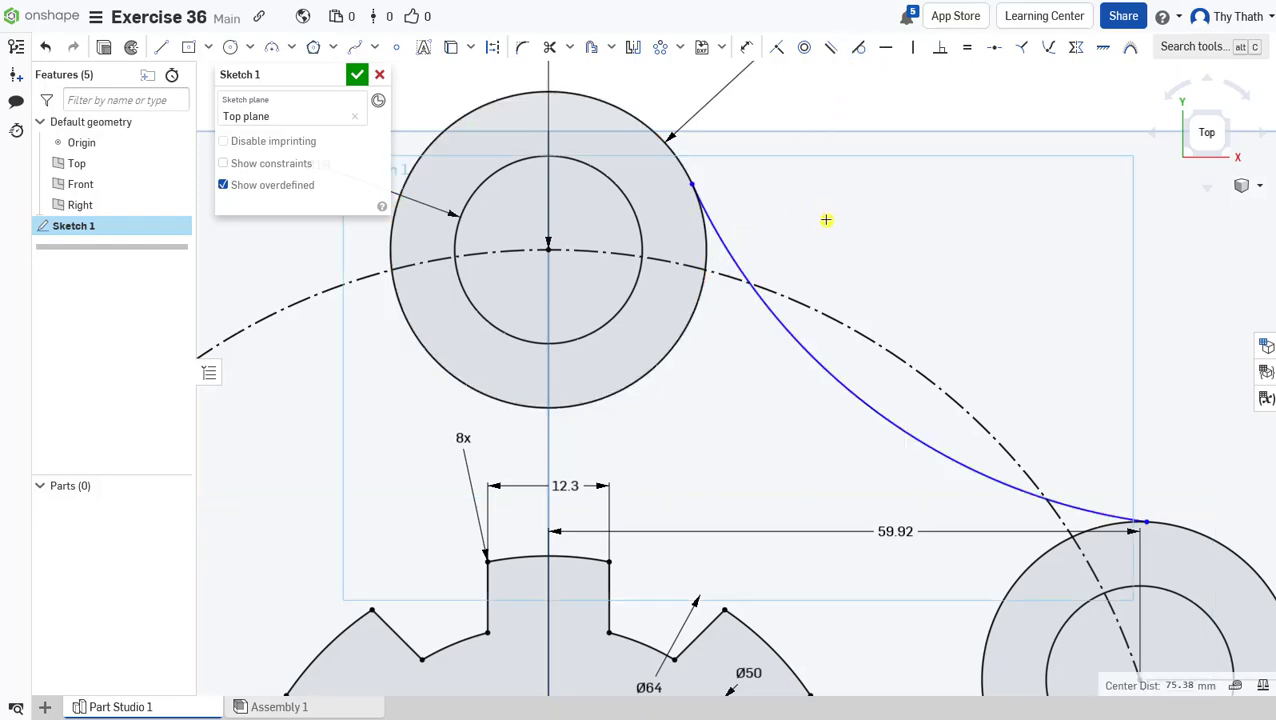
Make the connecting arc tangent to the upper-right outer circle
scroll(826, 219, "down", 3)
scroll(948, 288, "up", 4)
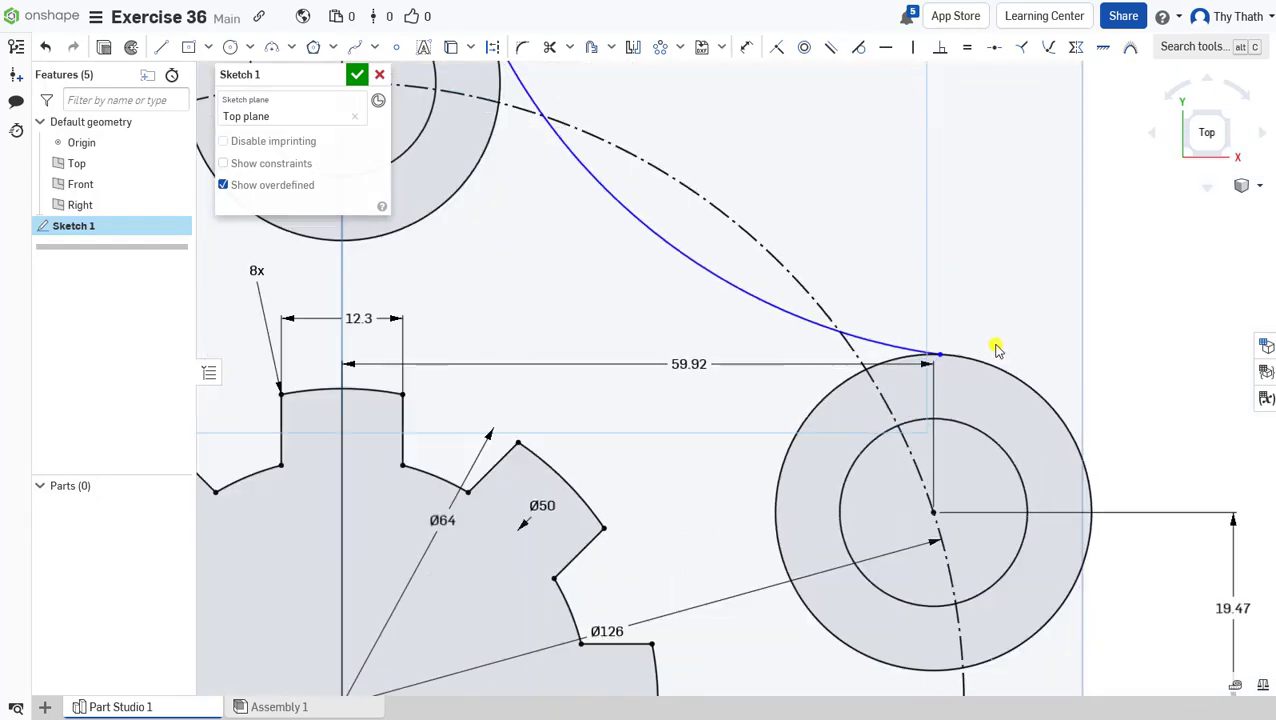
left_click(993, 370)
left_click(890, 350)
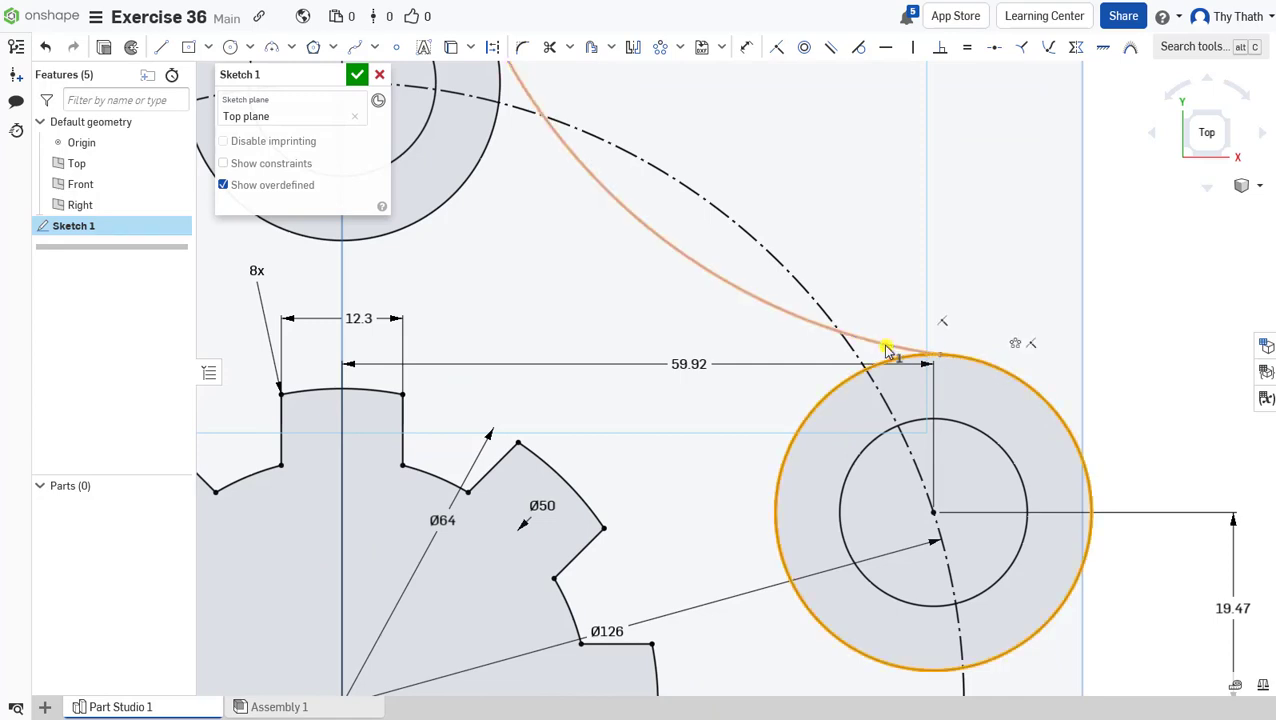
left_click(858, 47)
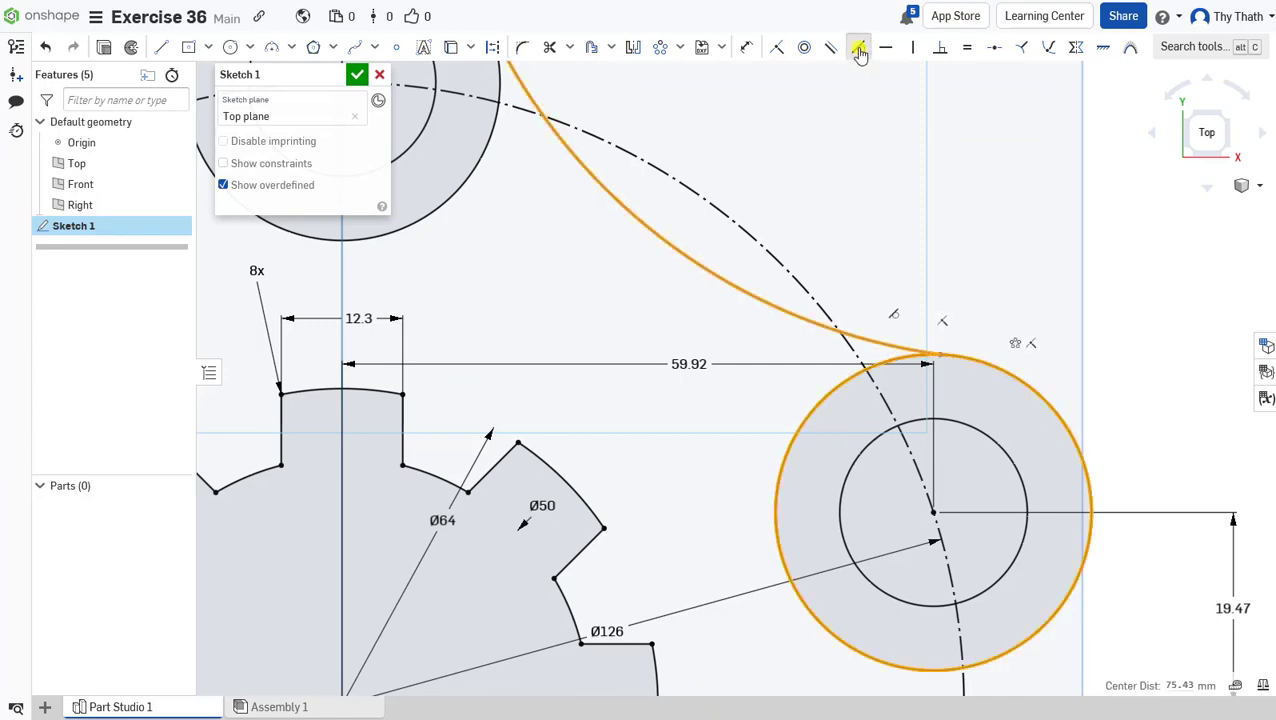
Dimension the connecting arc between the top and upper-right circles with a 50 mm radius
scroll(918, 271, "down", 4)
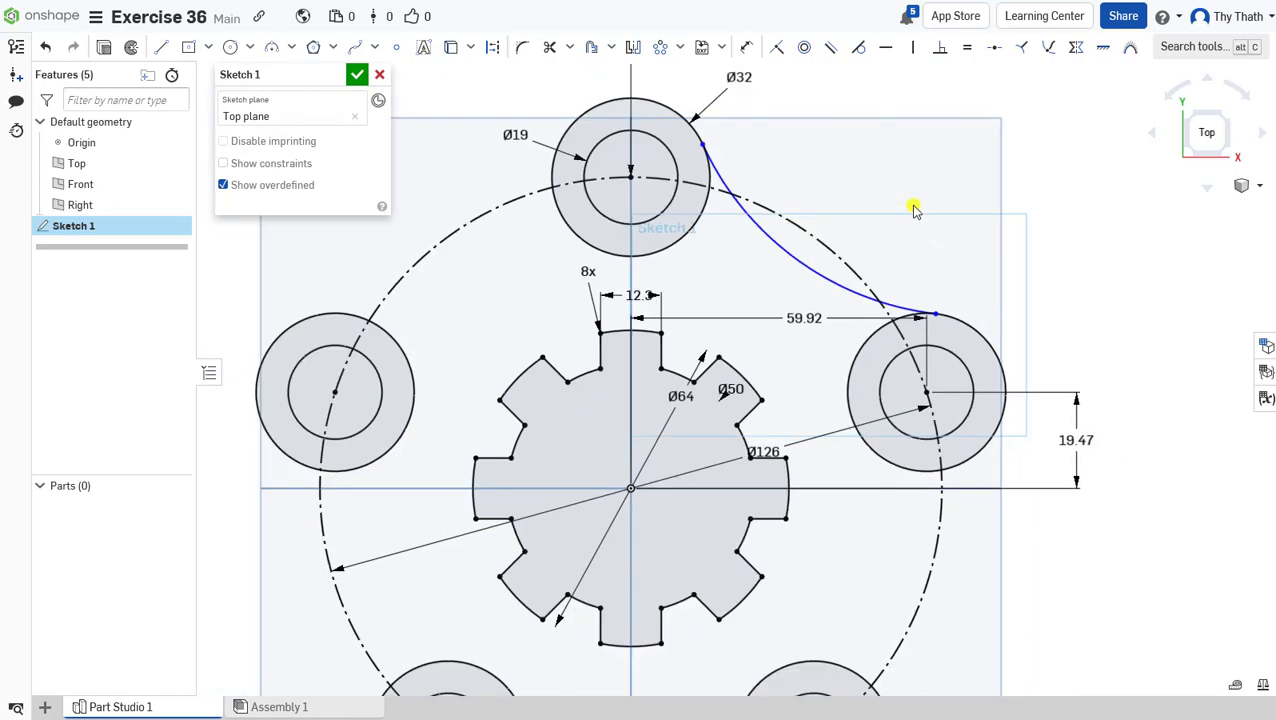
left_click(746, 47)
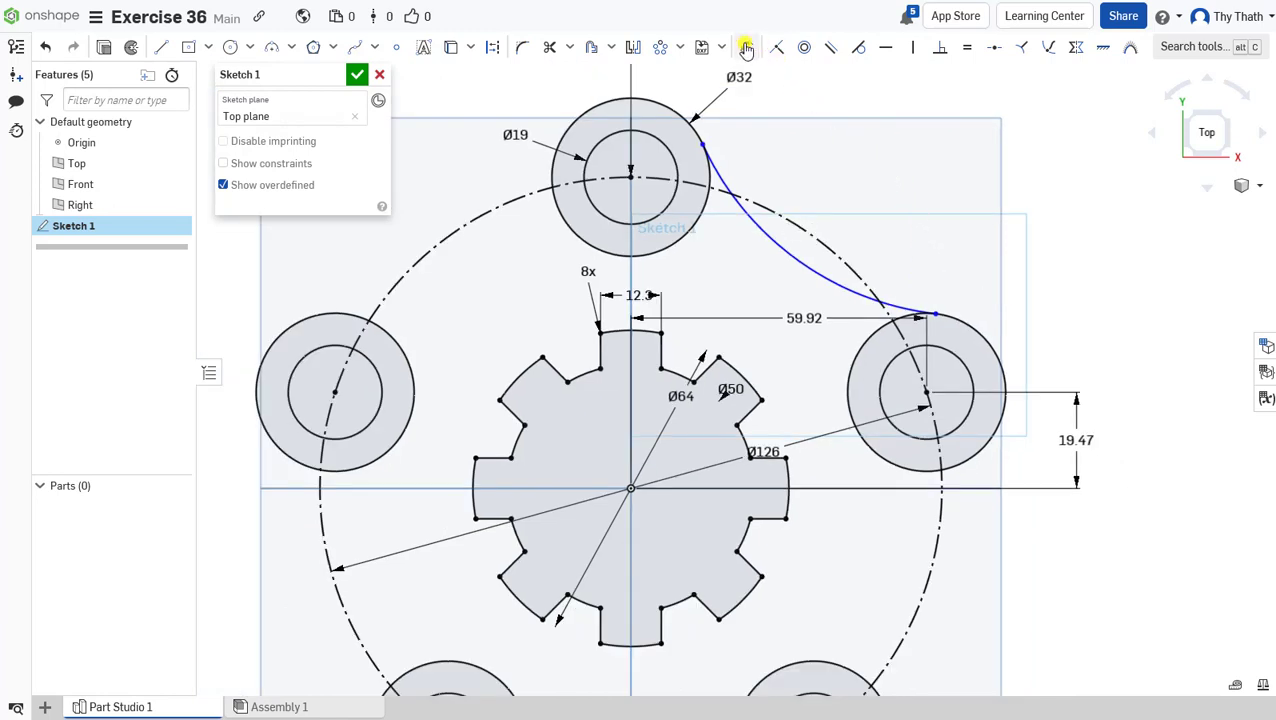
left_click(790, 254)
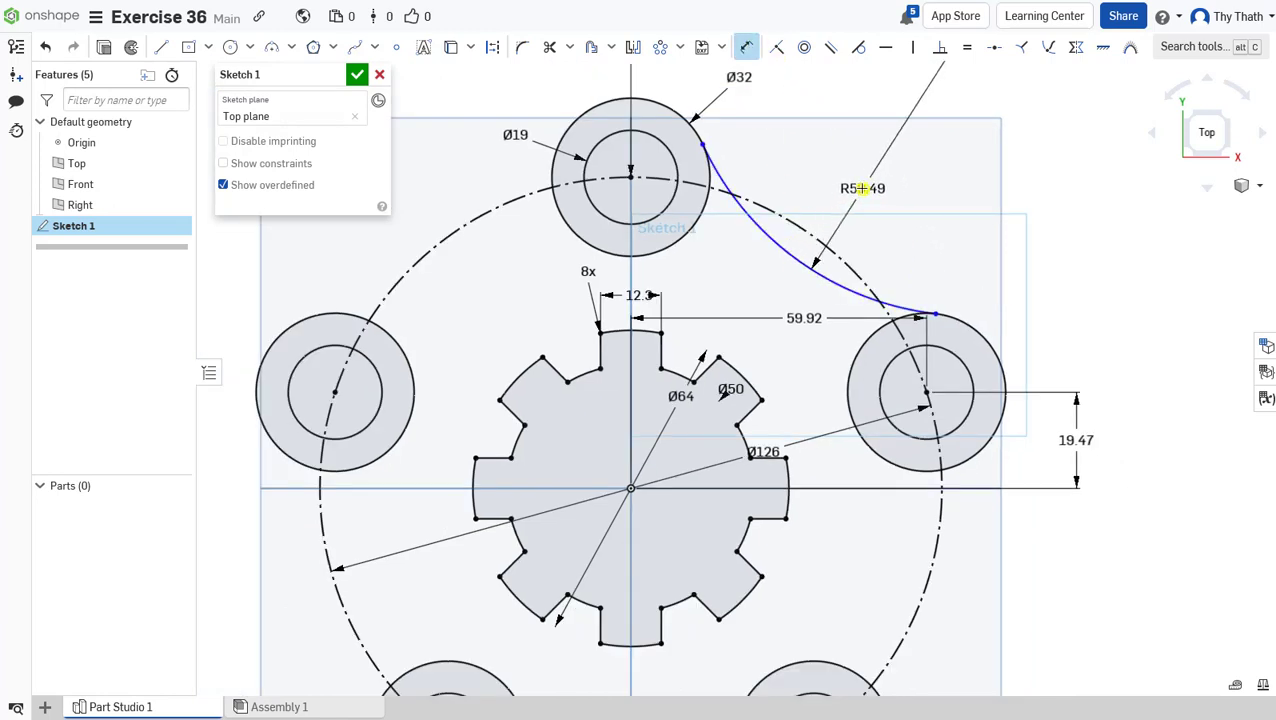
left_click(862, 190)
type("5")
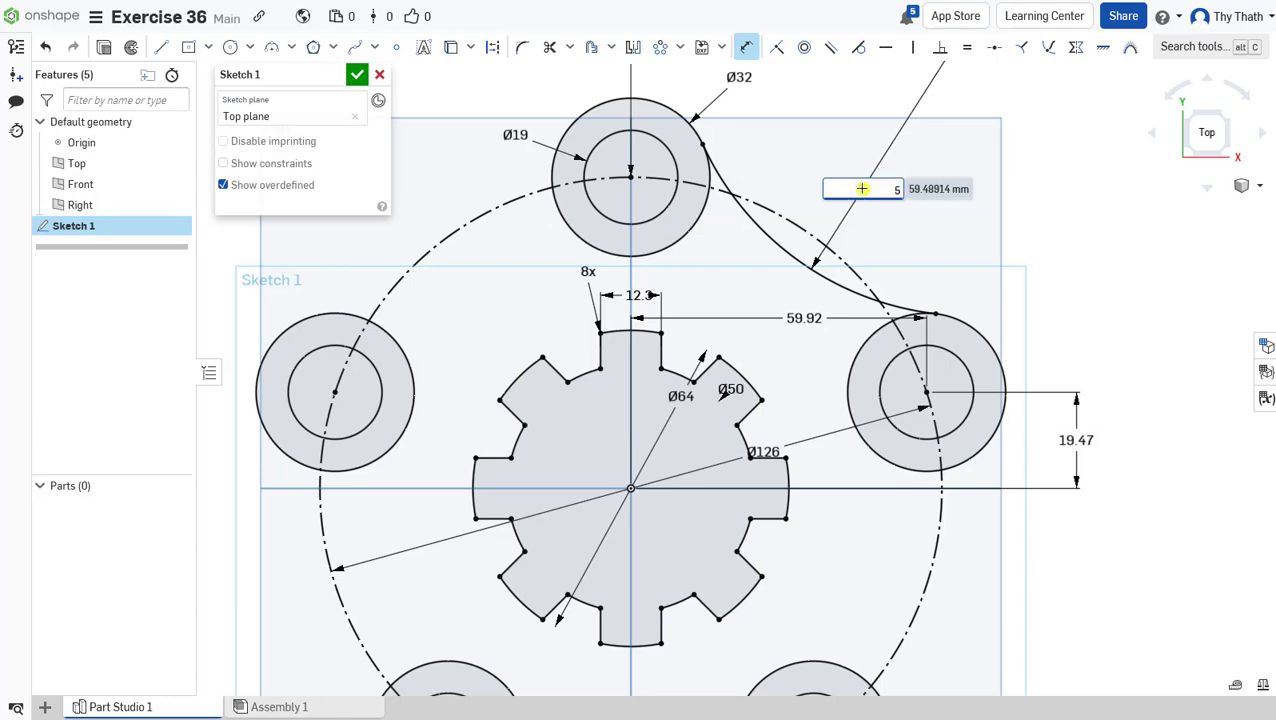
type("0")
key("Return")
Circular-pattern the 50 mm radius connecting arc around the origin with 5 instances
scroll(863, 222, "down", 3)
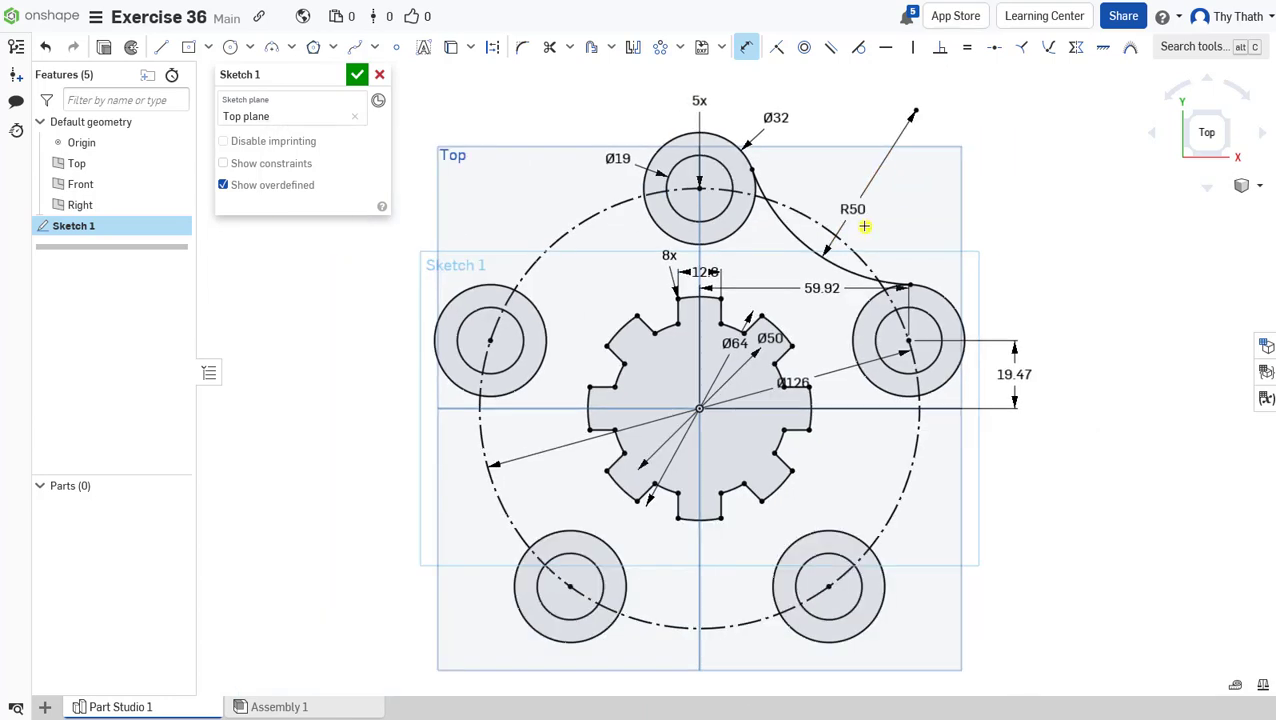
middle_click_drag(958, 225, 965, 267)
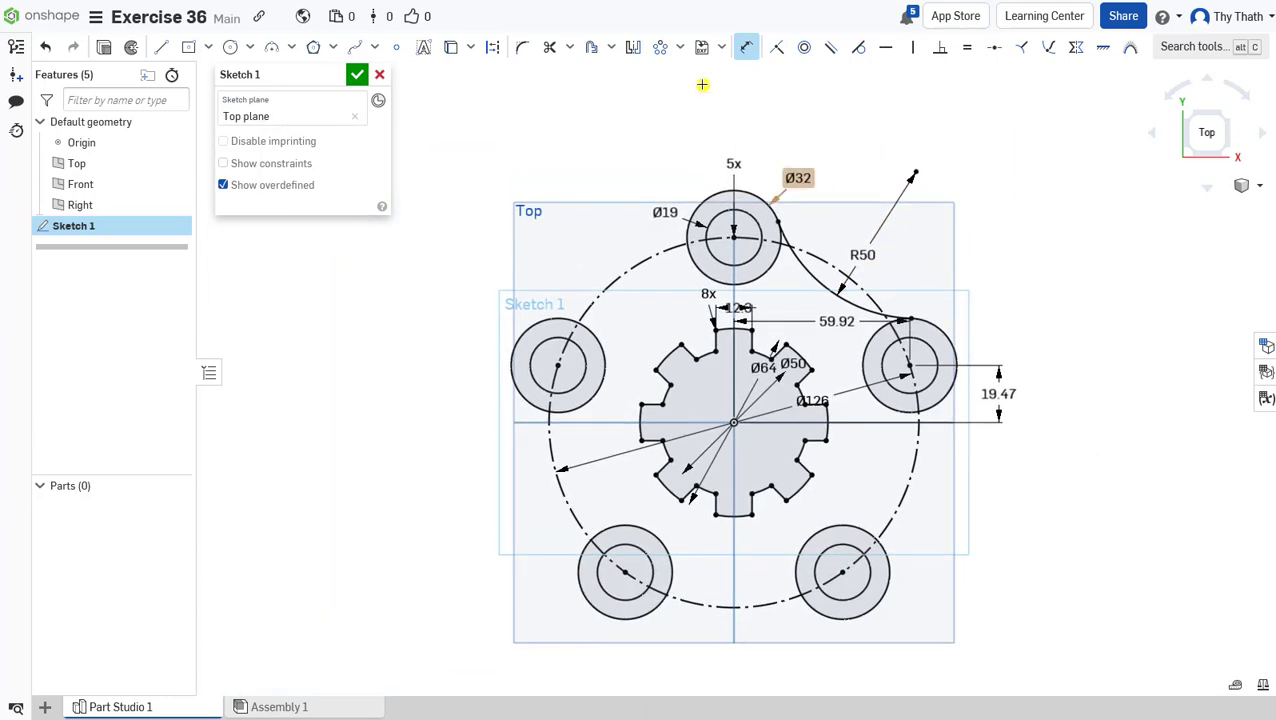
left_click(664, 50)
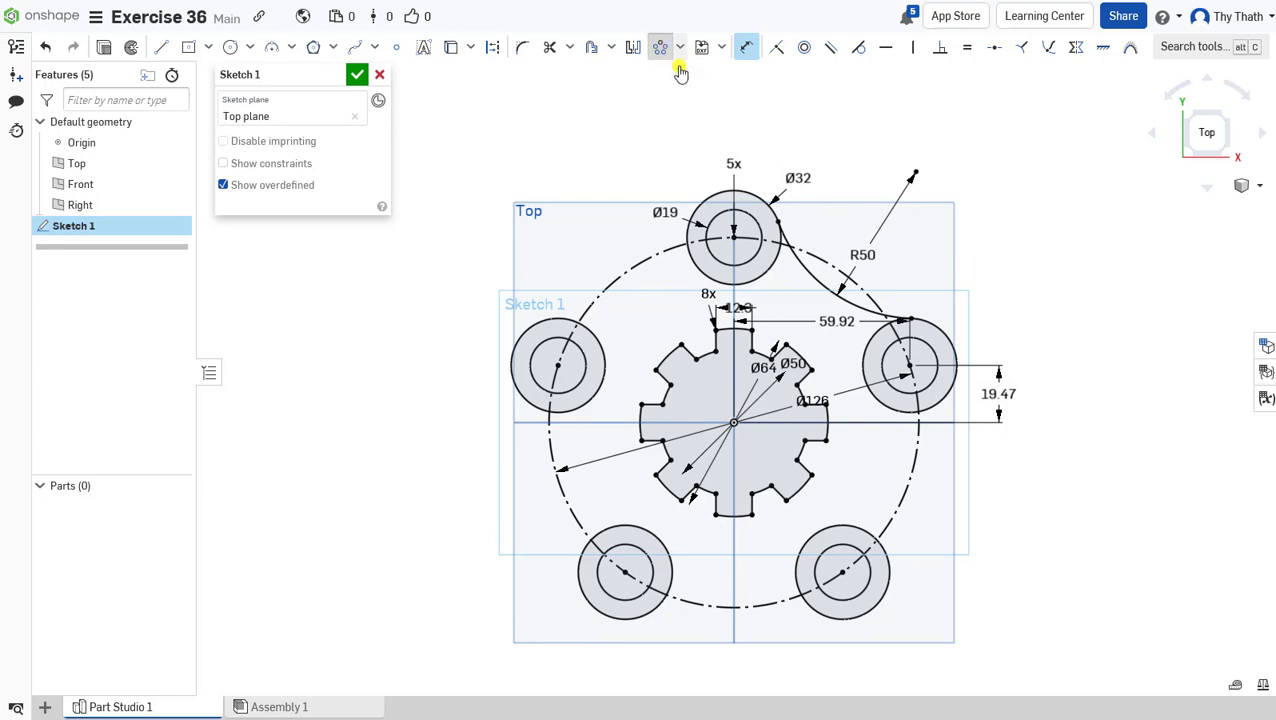
left_click(812, 278)
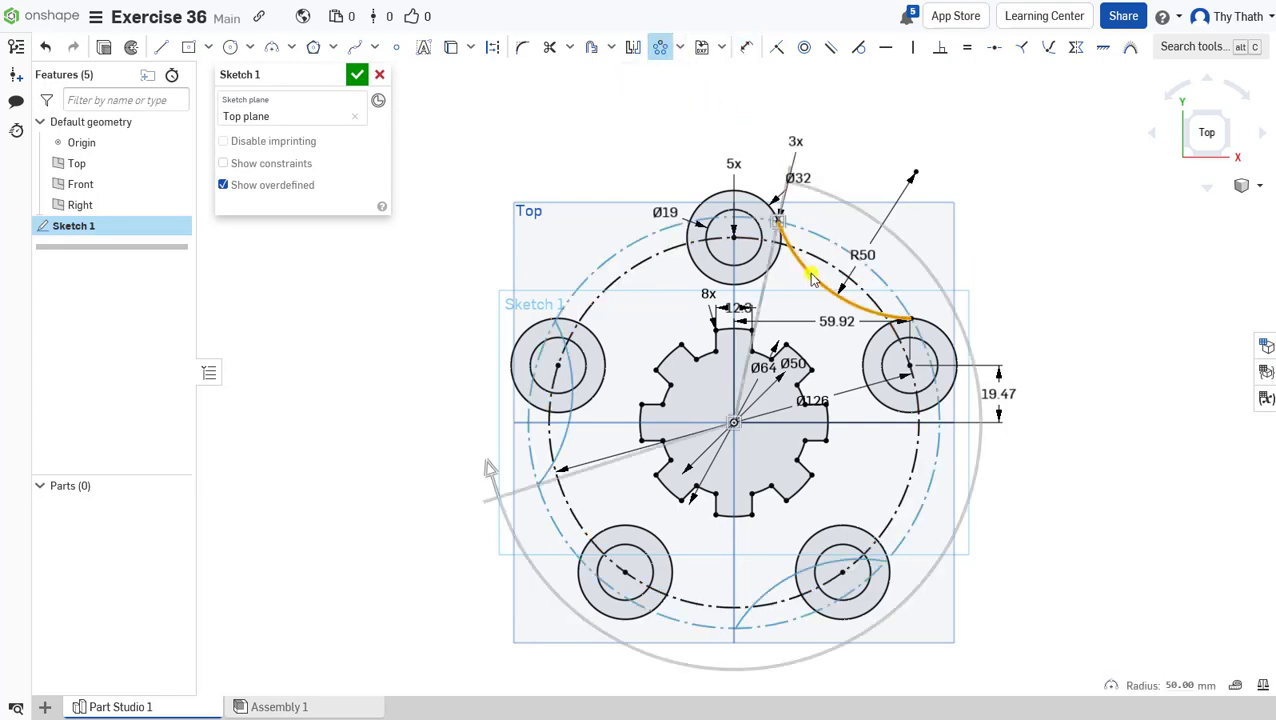
left_click(795, 139)
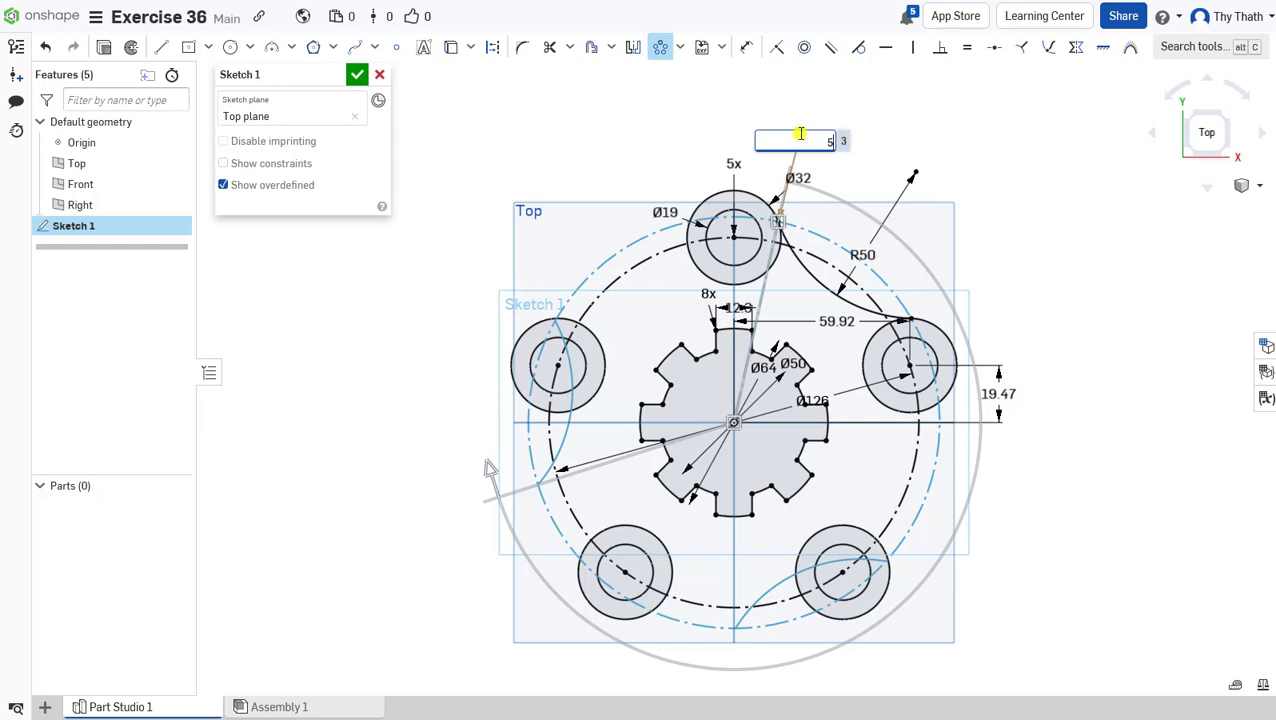
type("5")
key("Return")
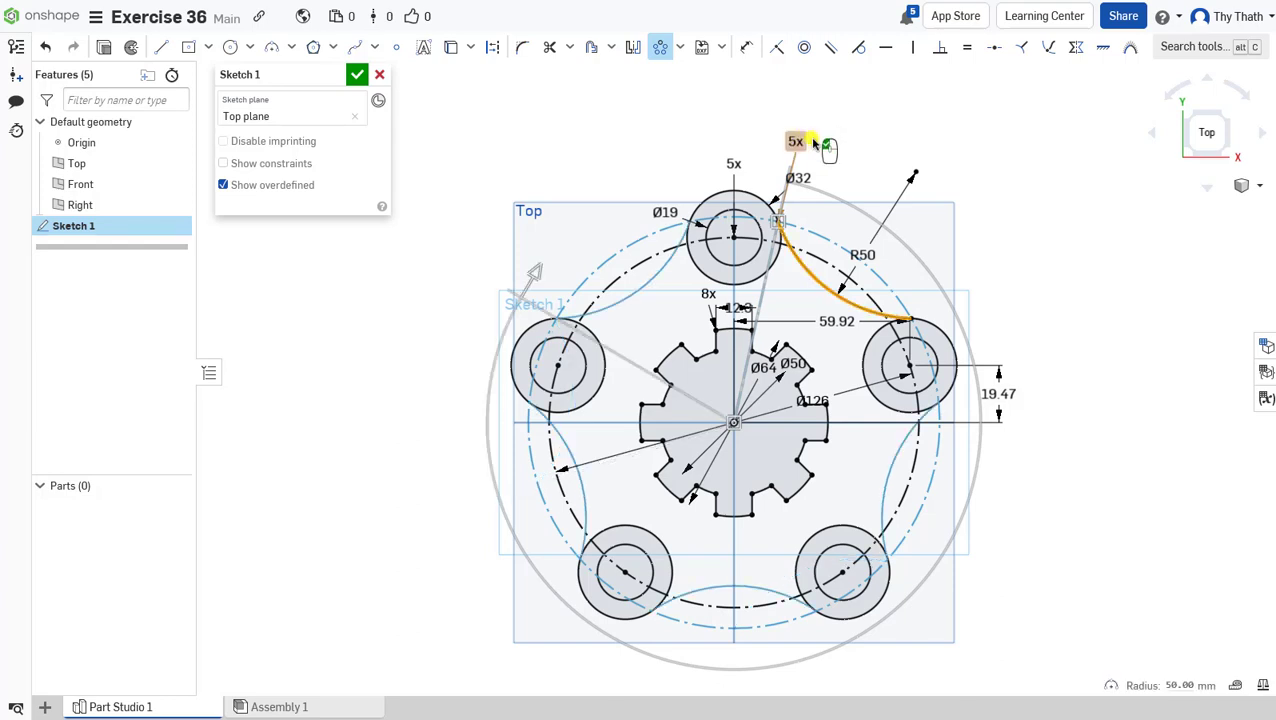
left_click(886, 152)
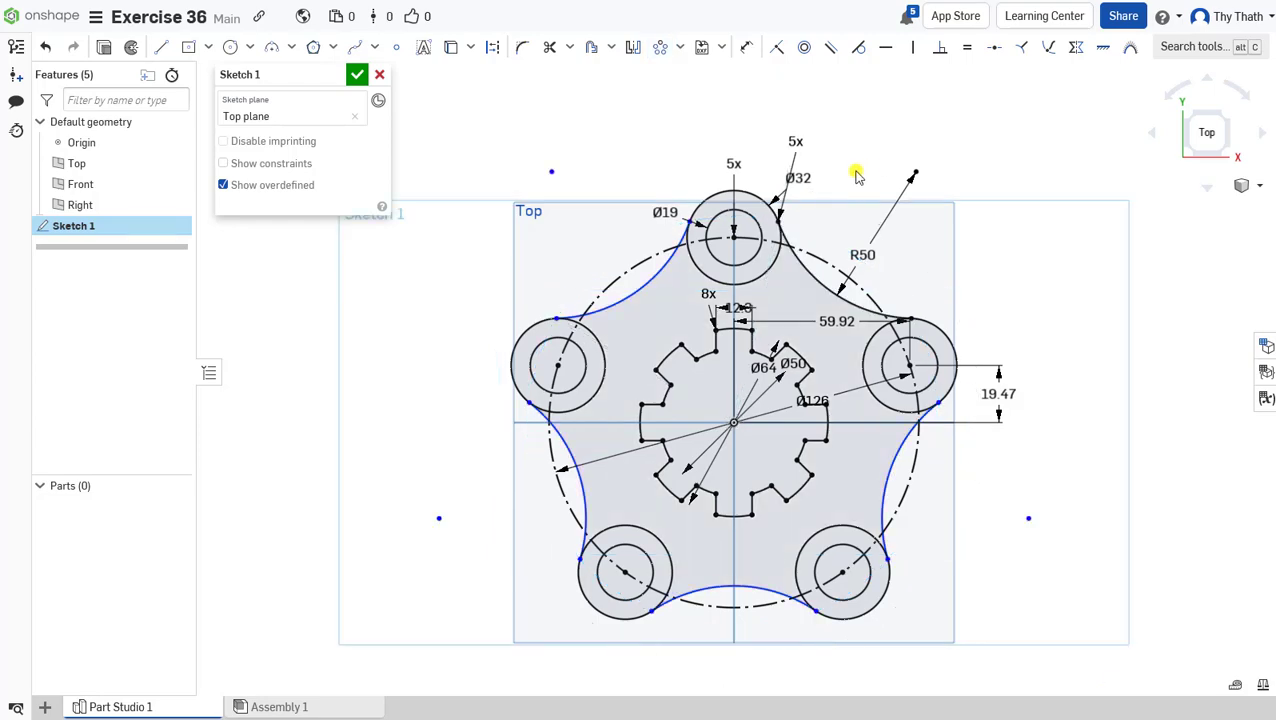
Trim the inner portion of the top 32 mm circle between the connecting arcs, including its short leftover segments
scroll(857, 174, "down", 1)
middle_click_drag(857, 174, 873, 147)
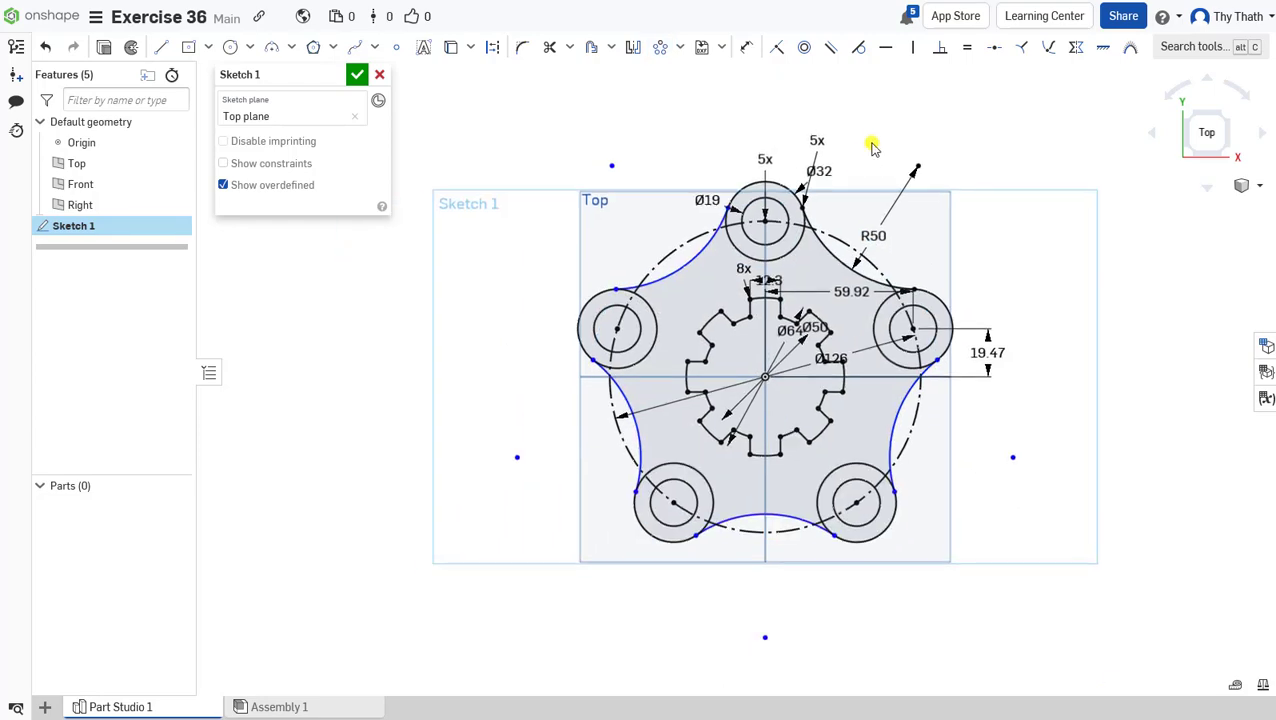
left_click(549, 47)
scroll(791, 231, "up", 3)
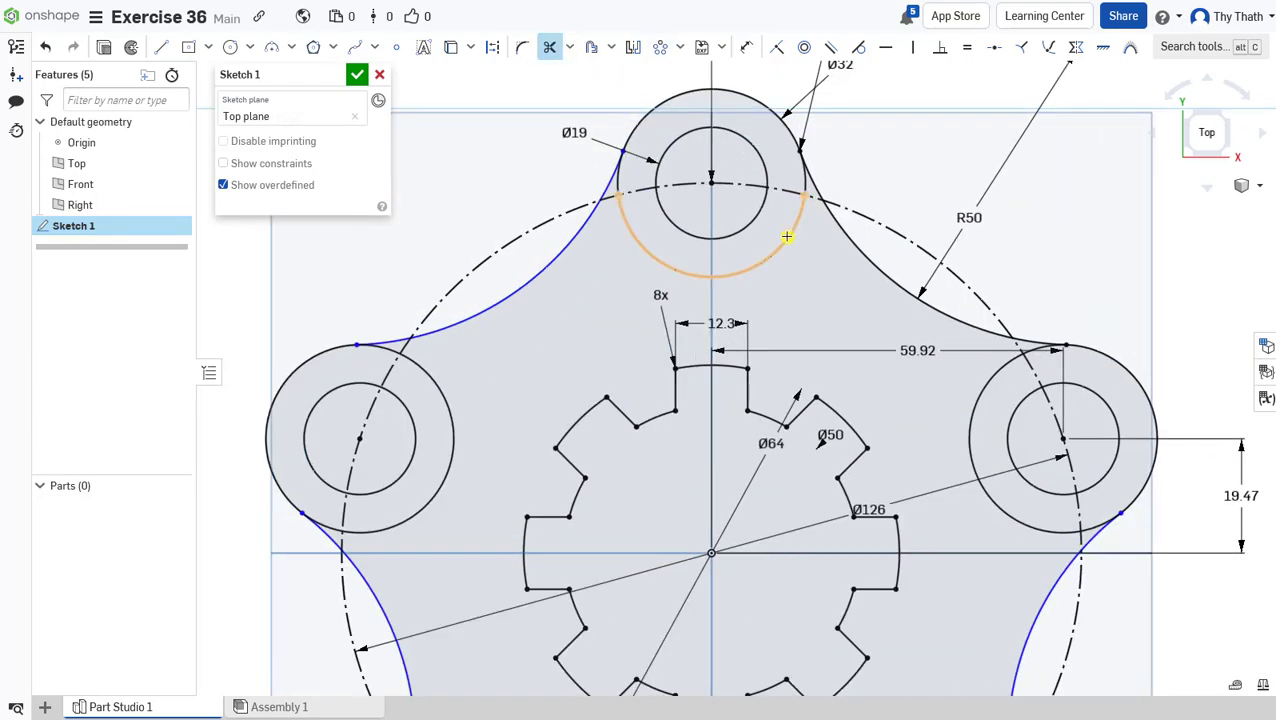
left_click(788, 233)
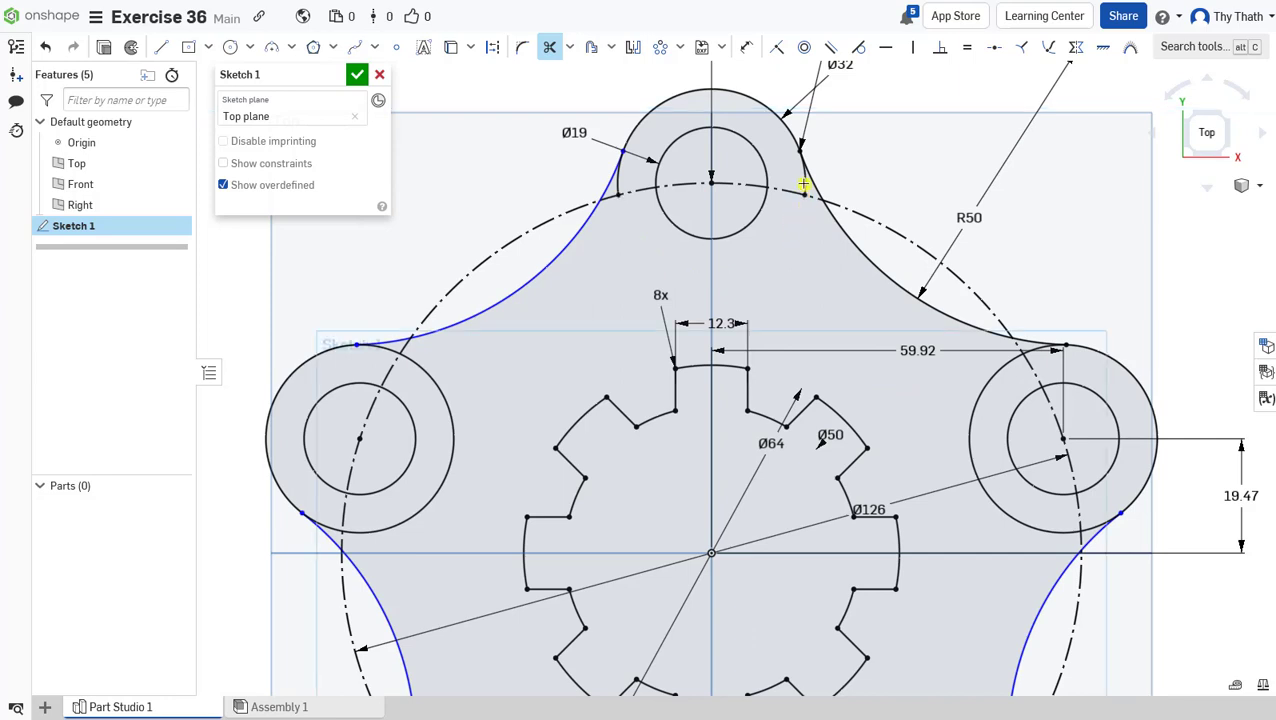
scroll(633, 185, "up", 2)
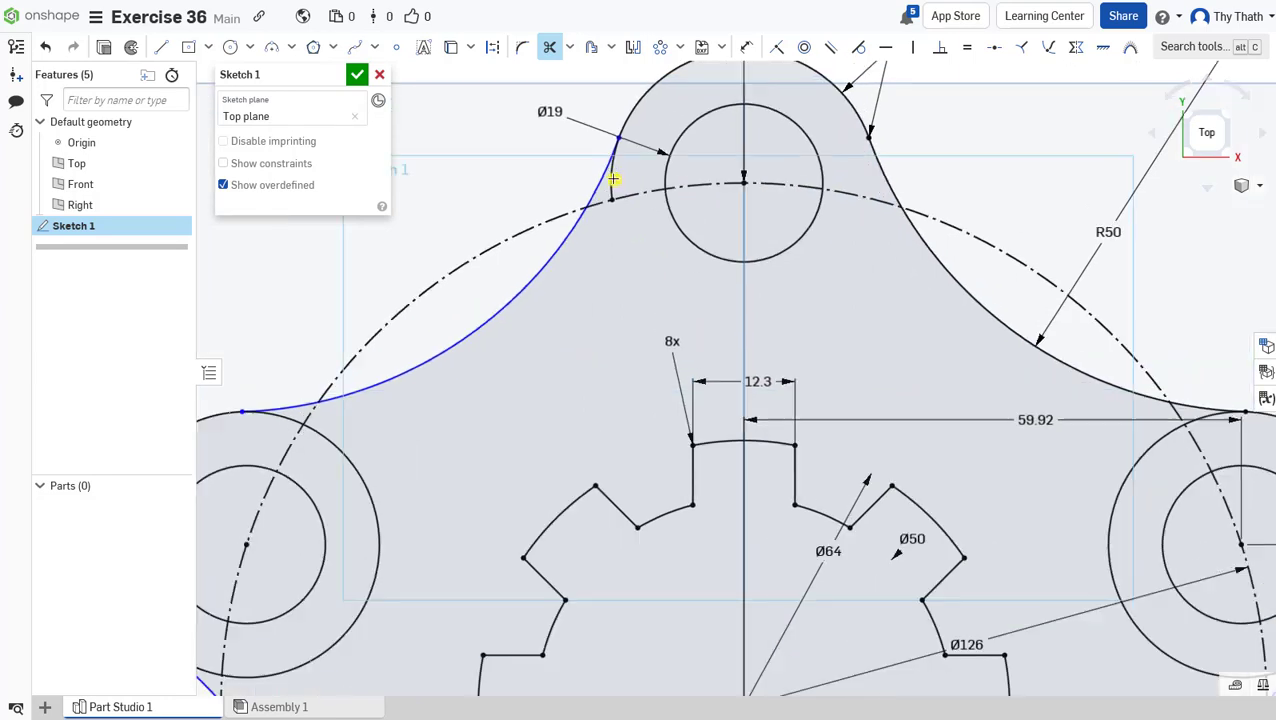
Trim away the inner portion and leftover segments of the upper-left outer circle between its connecting arcs
scroll(733, 243, "down", 3)
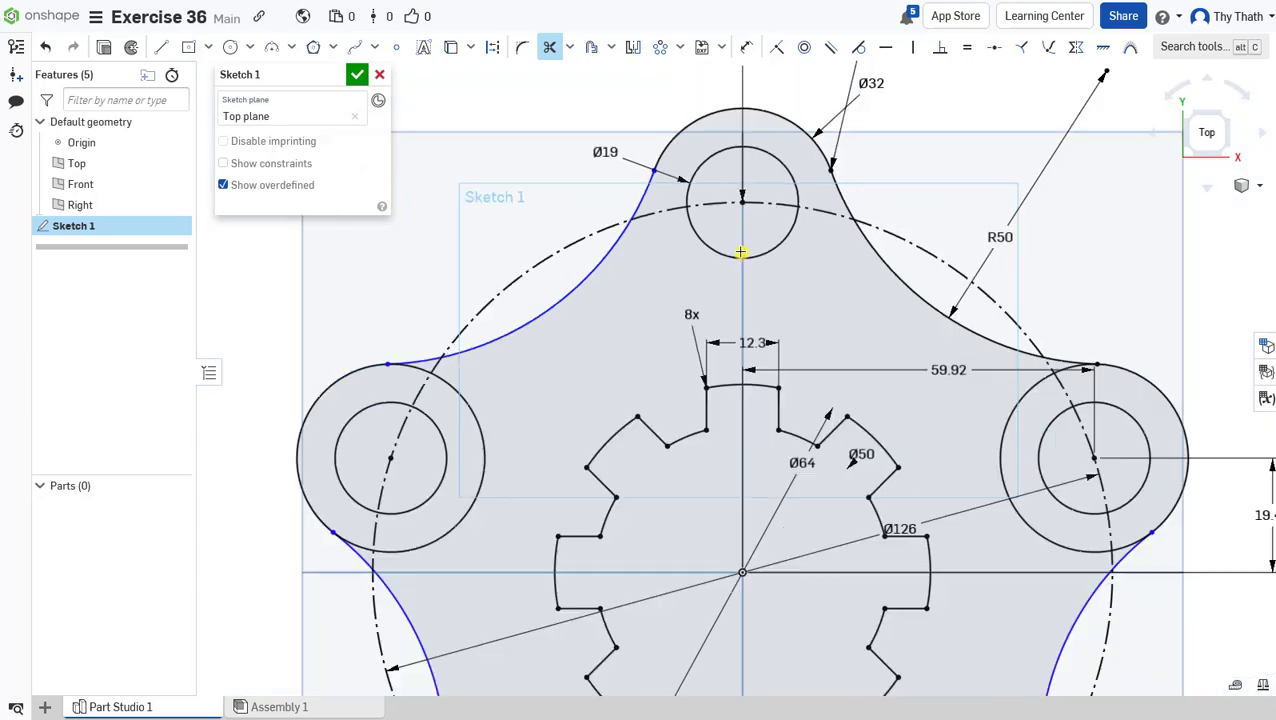
middle_click_drag(791, 209, 799, 203)
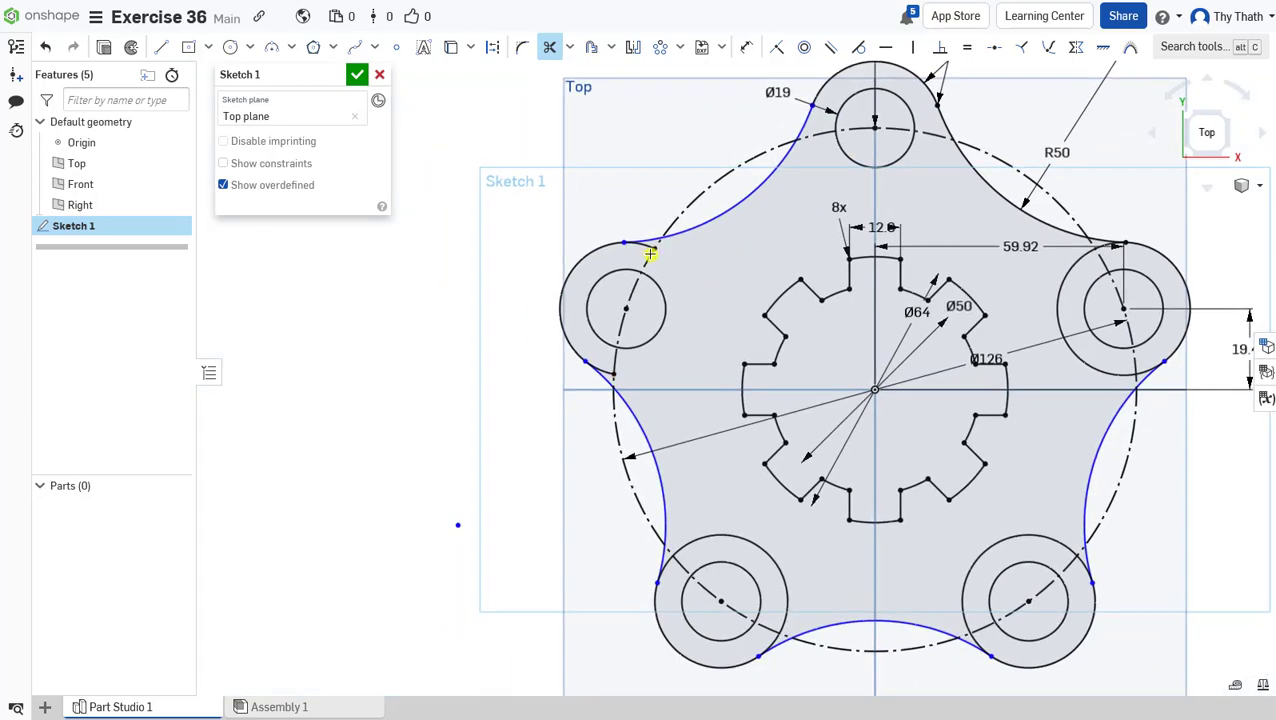
scroll(645, 250, "up", 2)
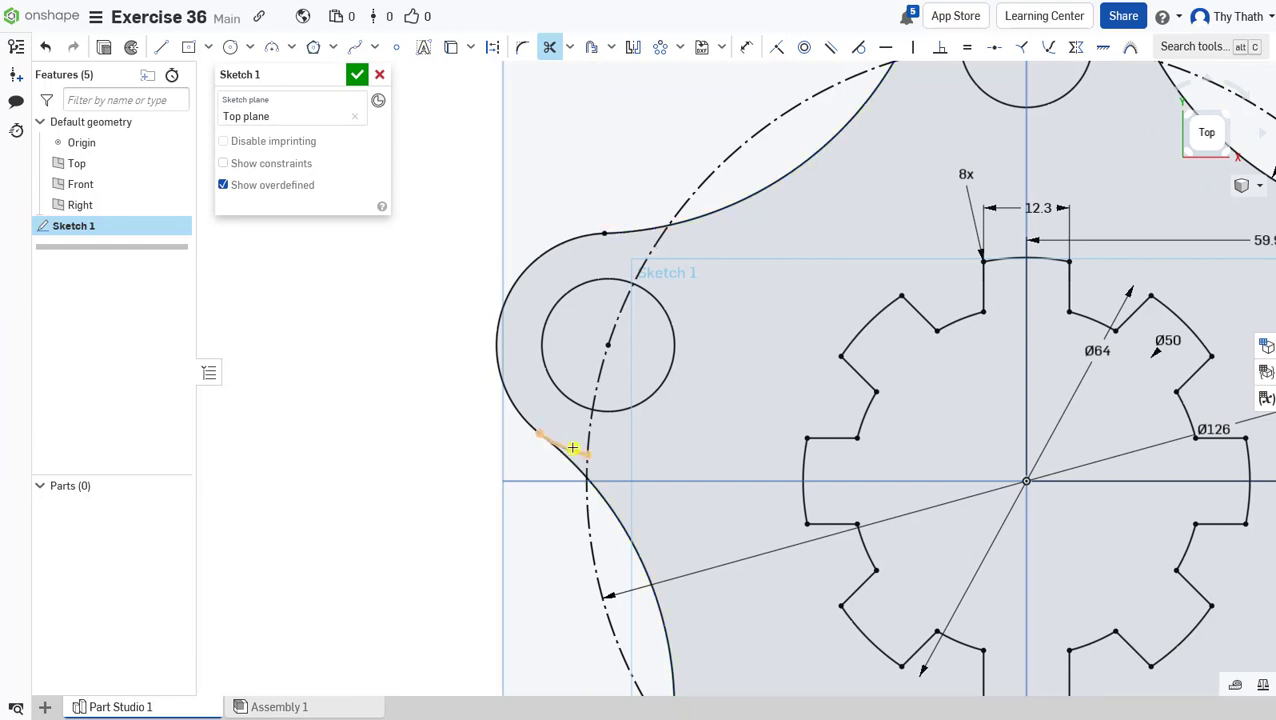
Trim away the inner portion and leftover segments of the lower-left outer circle between its connecting arcs
scroll(667, 319, "down", 5)
middle_click_drag(723, 260, 718, 137)
scroll(710, 446, "up", 3)
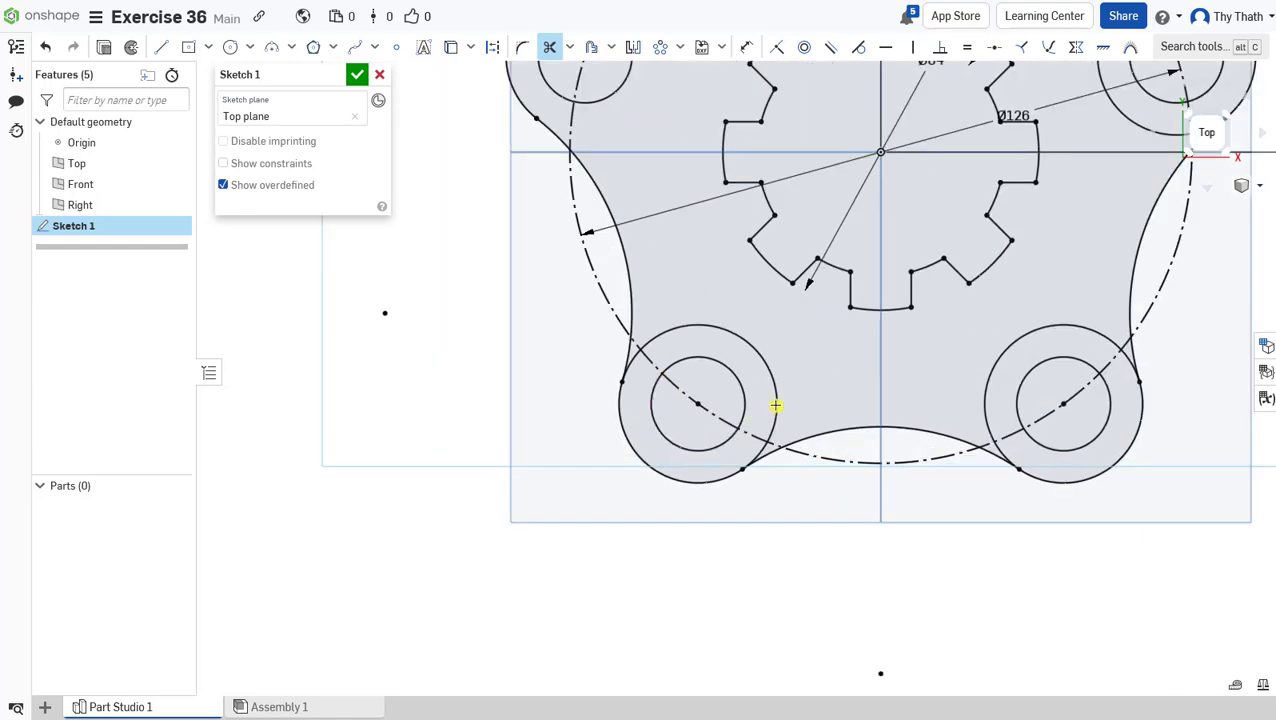
left_click(774, 405)
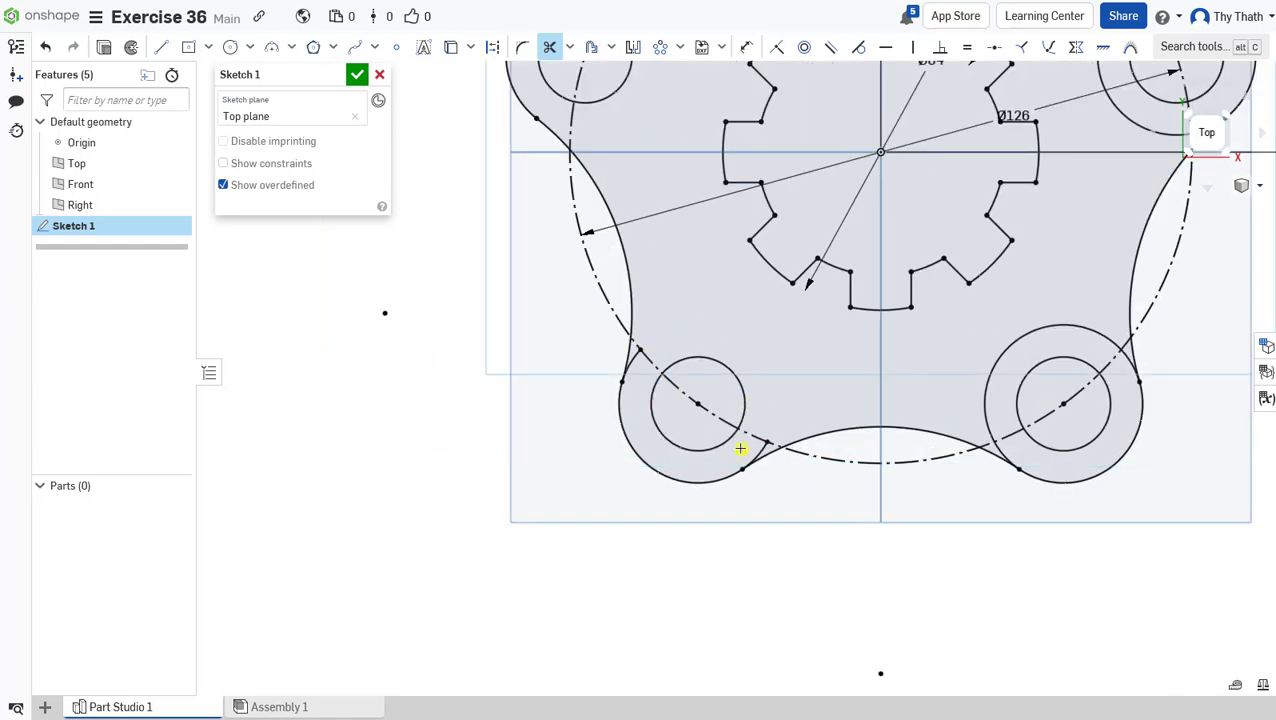
scroll(740, 446, "up", 4)
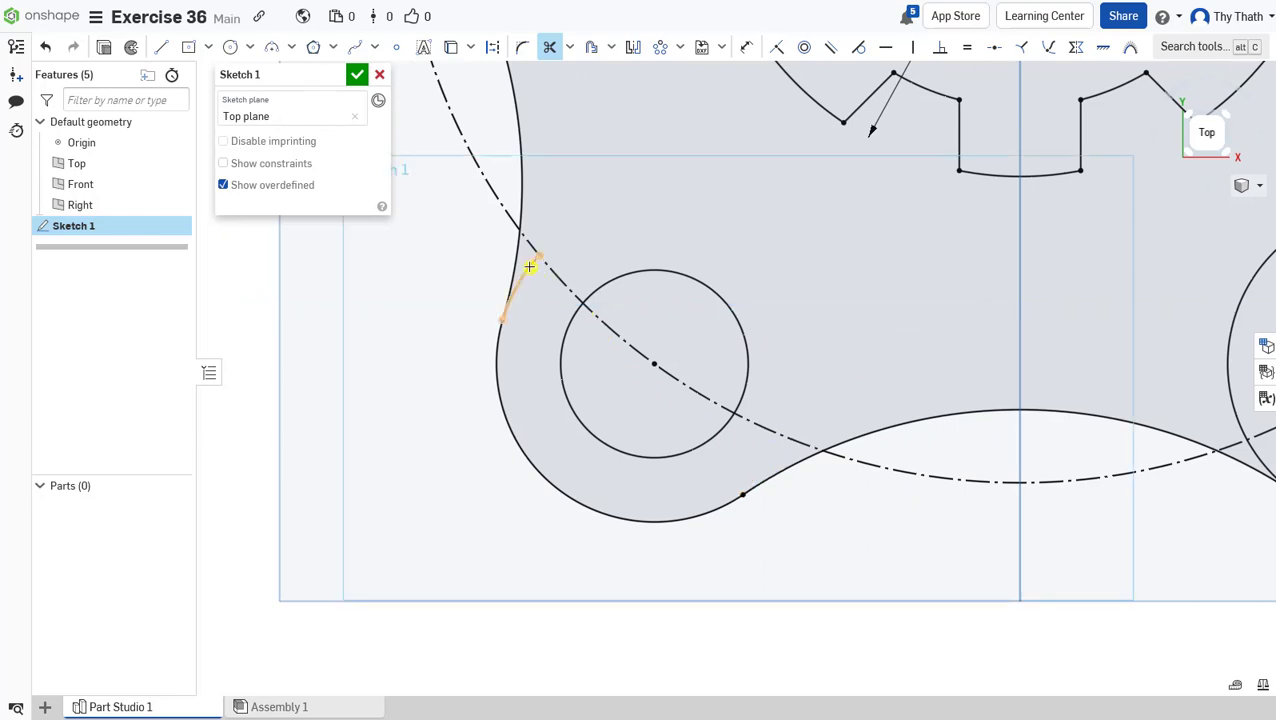
Trim away the inner portion and leftover segments of the lower-right outer circle between its connecting arcs
scroll(640, 318, "down", 4)
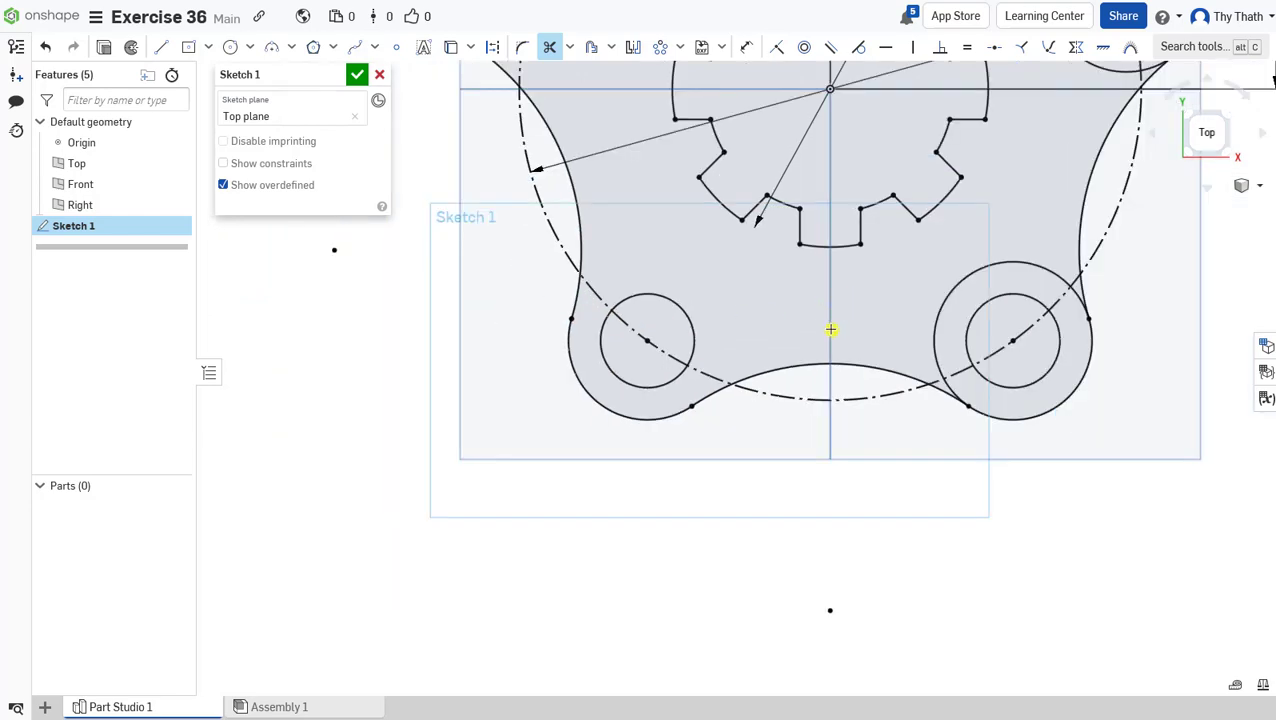
scroll(831, 330, "down", 2)
scroll(896, 406, "up", 2)
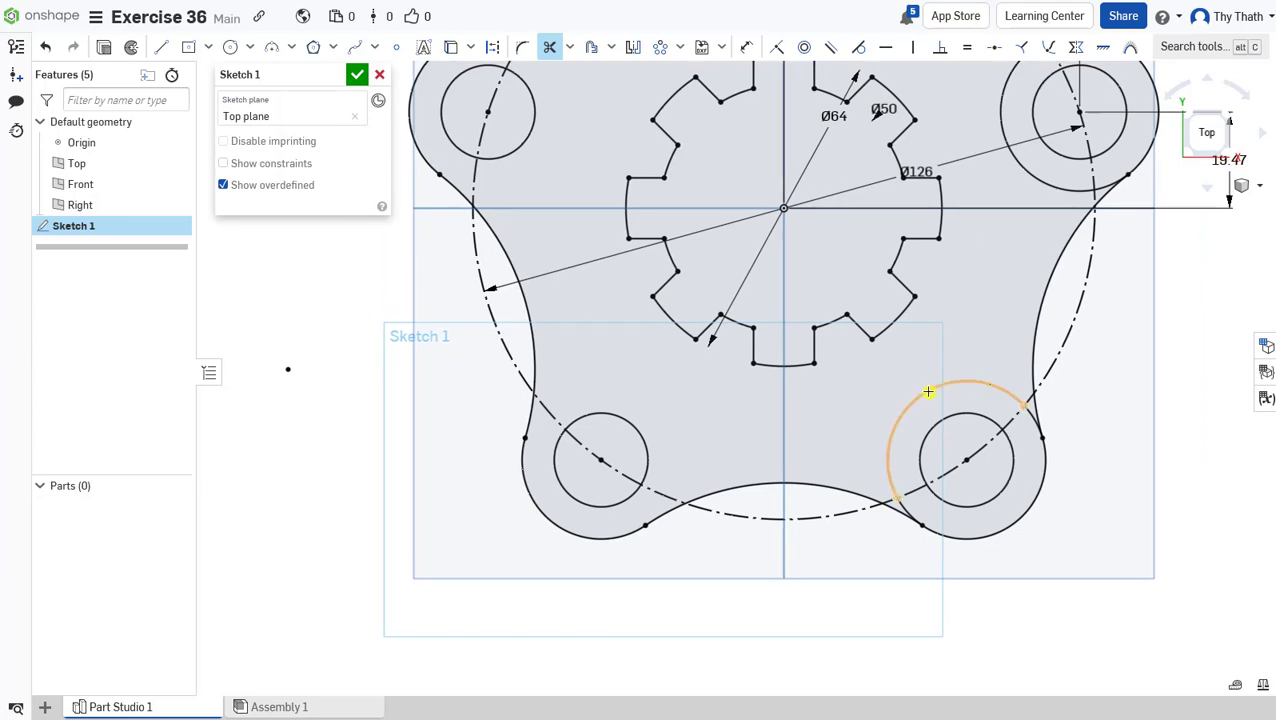
left_click(927, 392)
scroll(1027, 403, "up", 4)
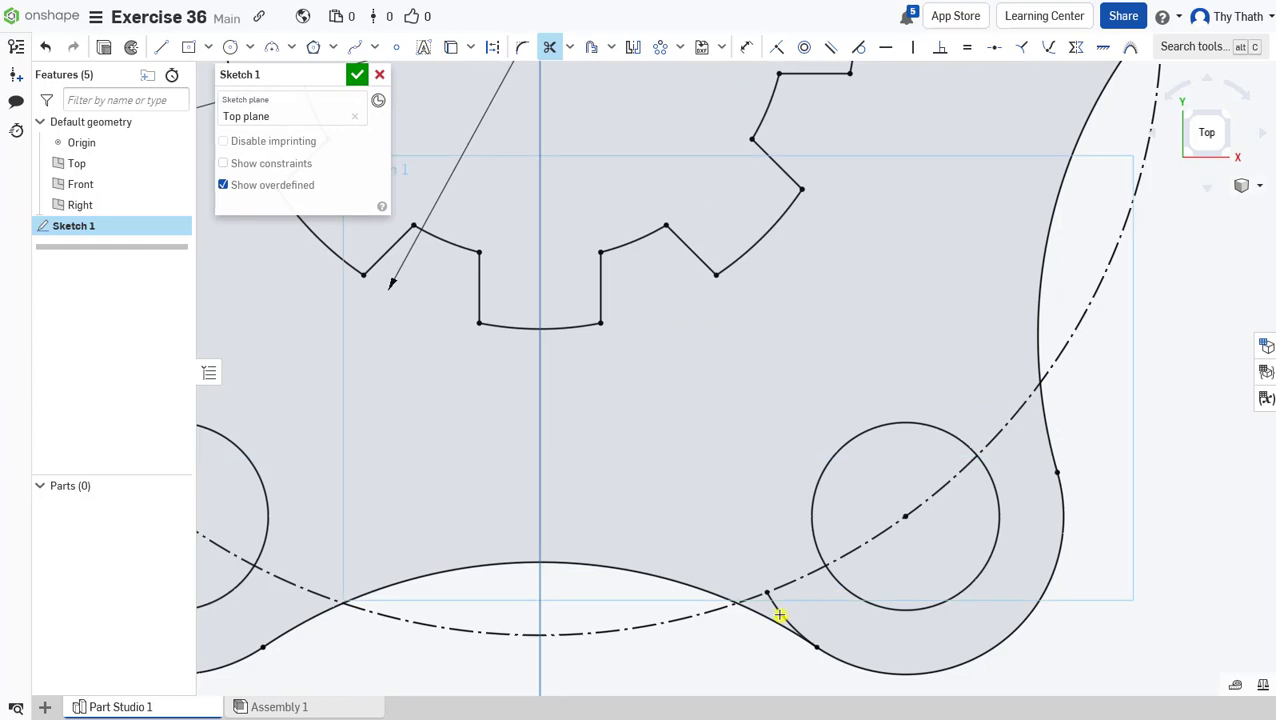
Trim away the inner portion and leftover segments of the upper-right outer circle between its connecting arcs
scroll(827, 523, "down", 3)
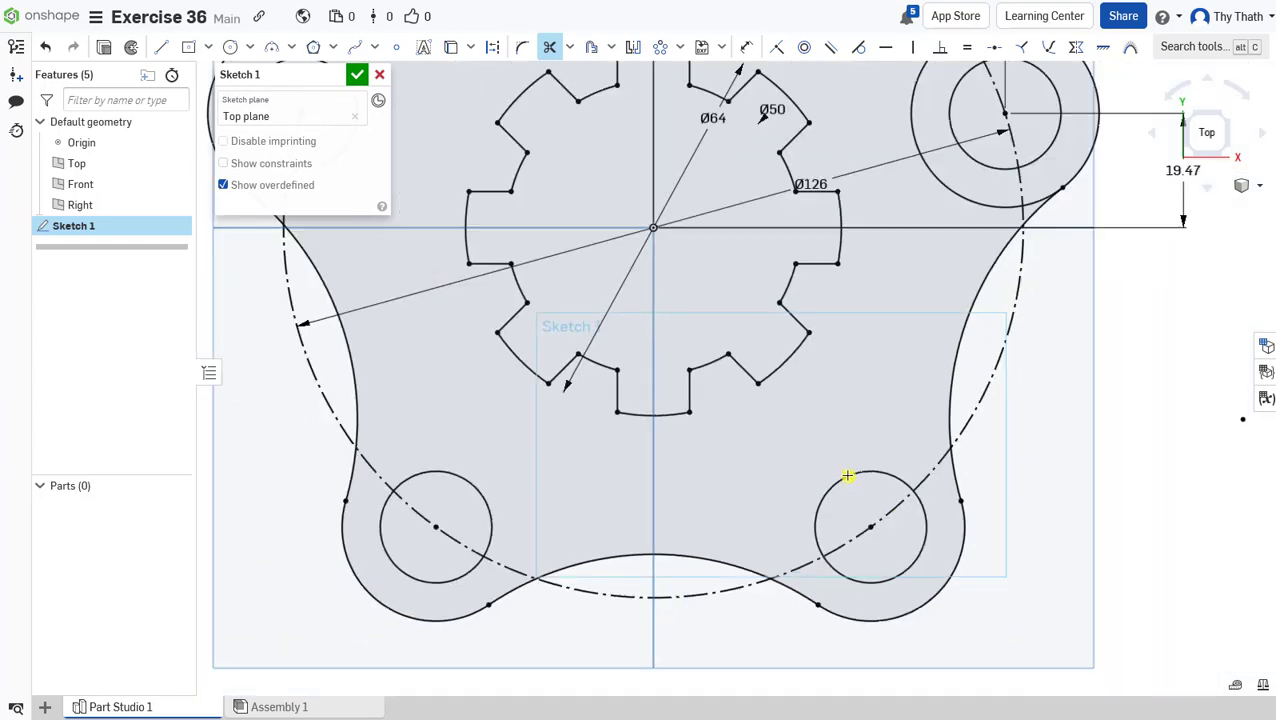
mouse_move(904, 345)
middle_mouse_down()
mouse_move(915, 561)
mouse_move(939, 485)
middle_mouse_up()
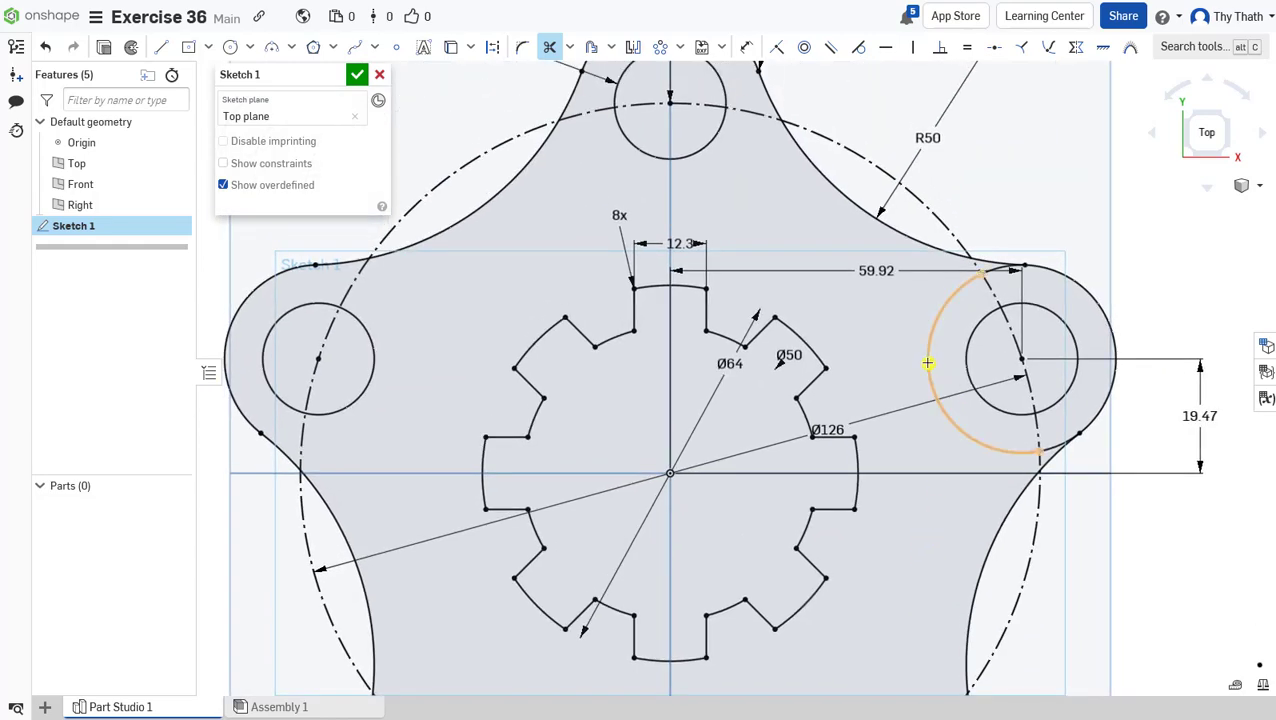
scroll(993, 279, "up", 1)
scroll(993, 279, "up", 2)
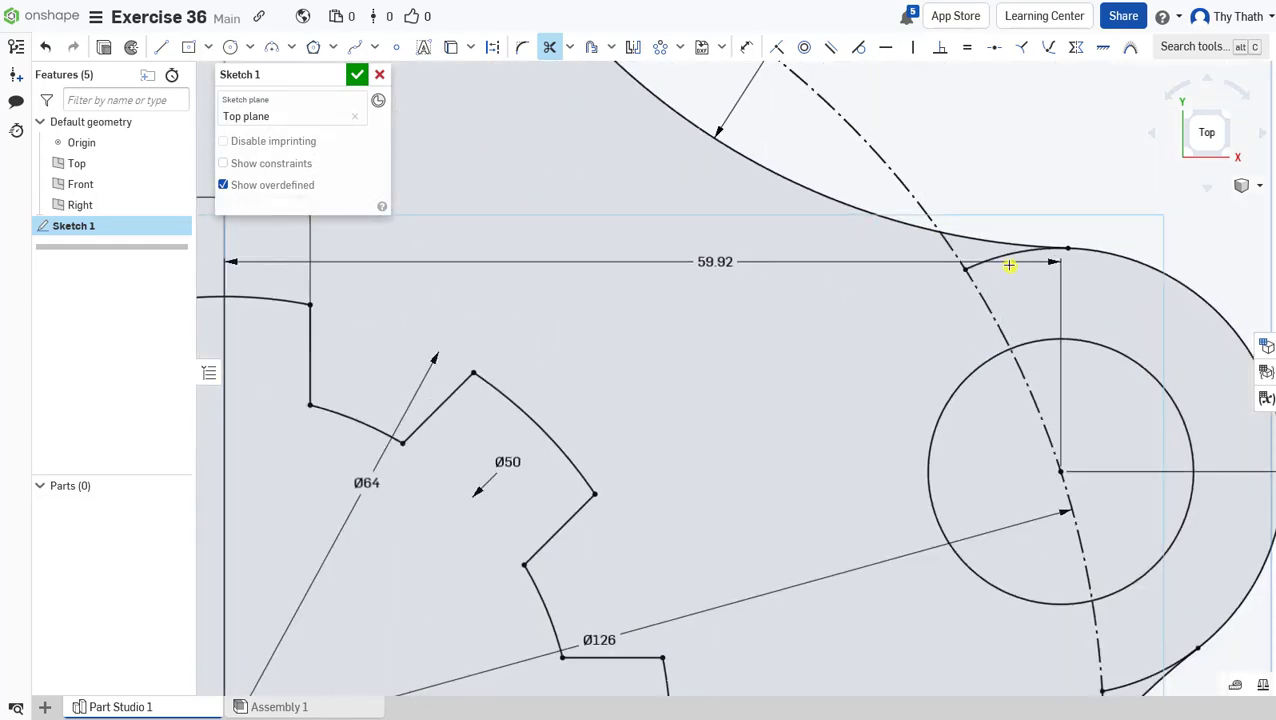
left_click(1009, 254)
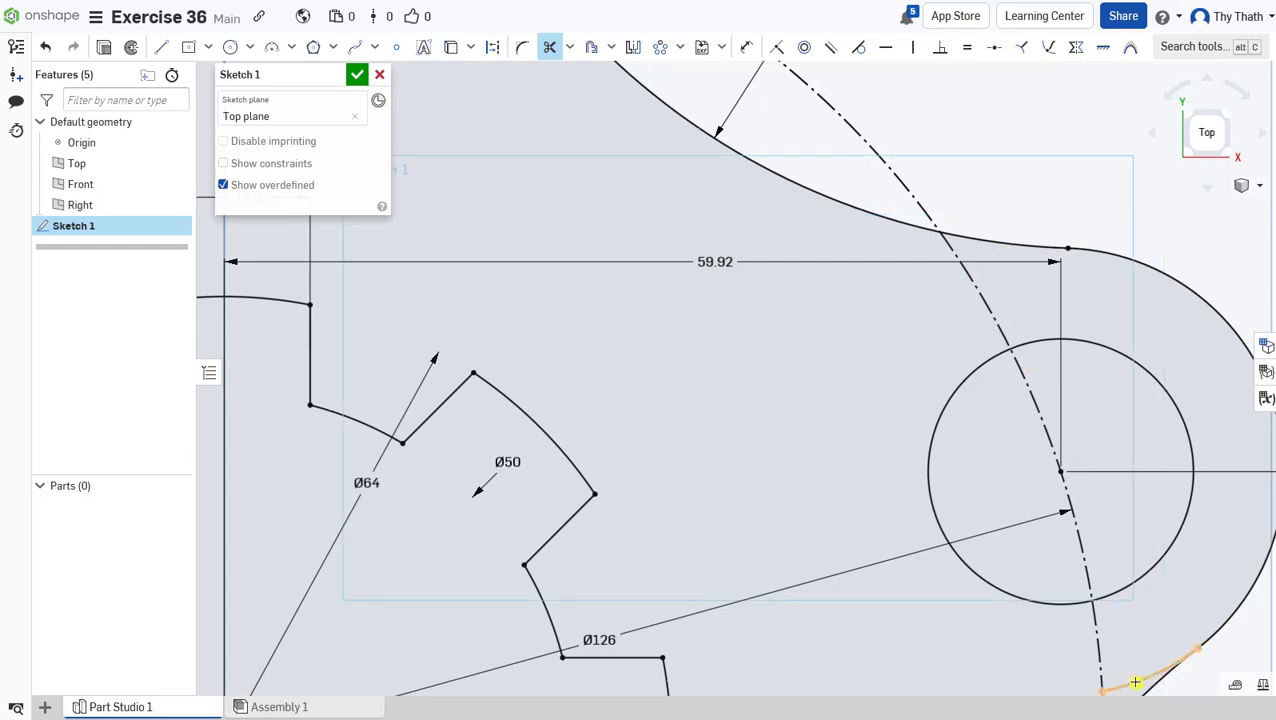
Finish the sketch and hide the Top, Front and Right default planes
scroll(958, 588, "down", 5)
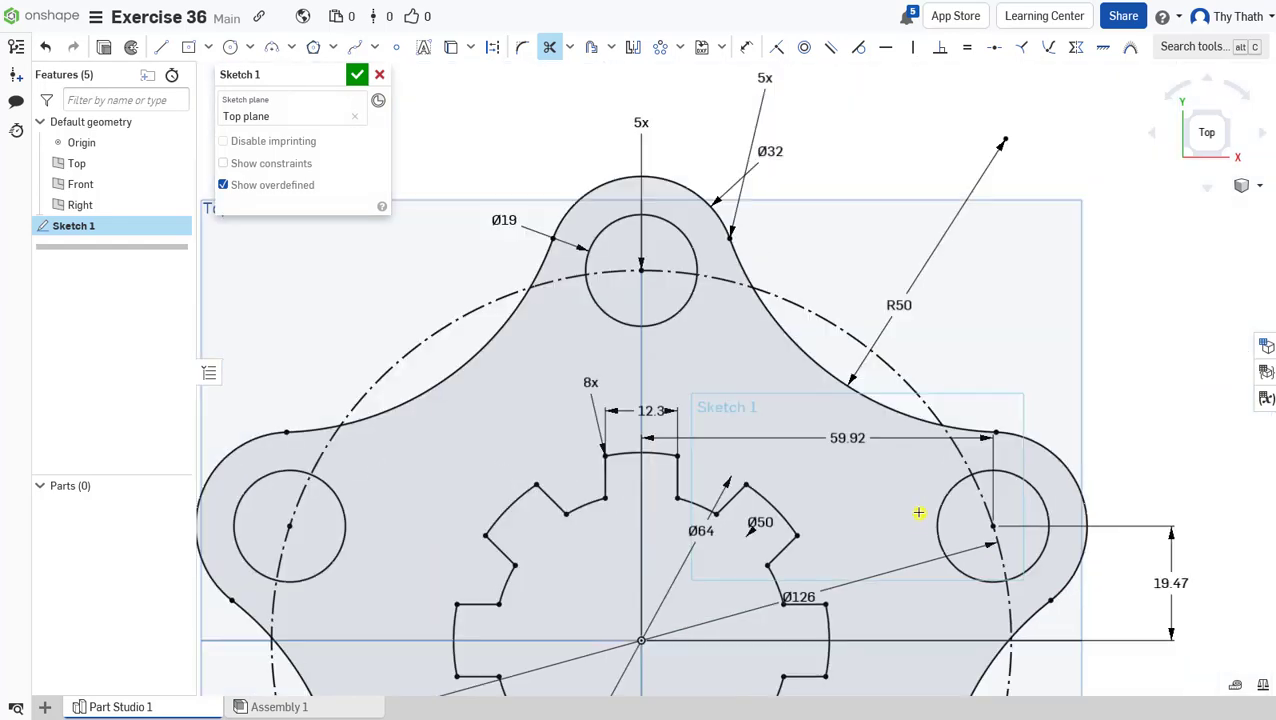
middle_click_drag(812, 428, 852, 274)
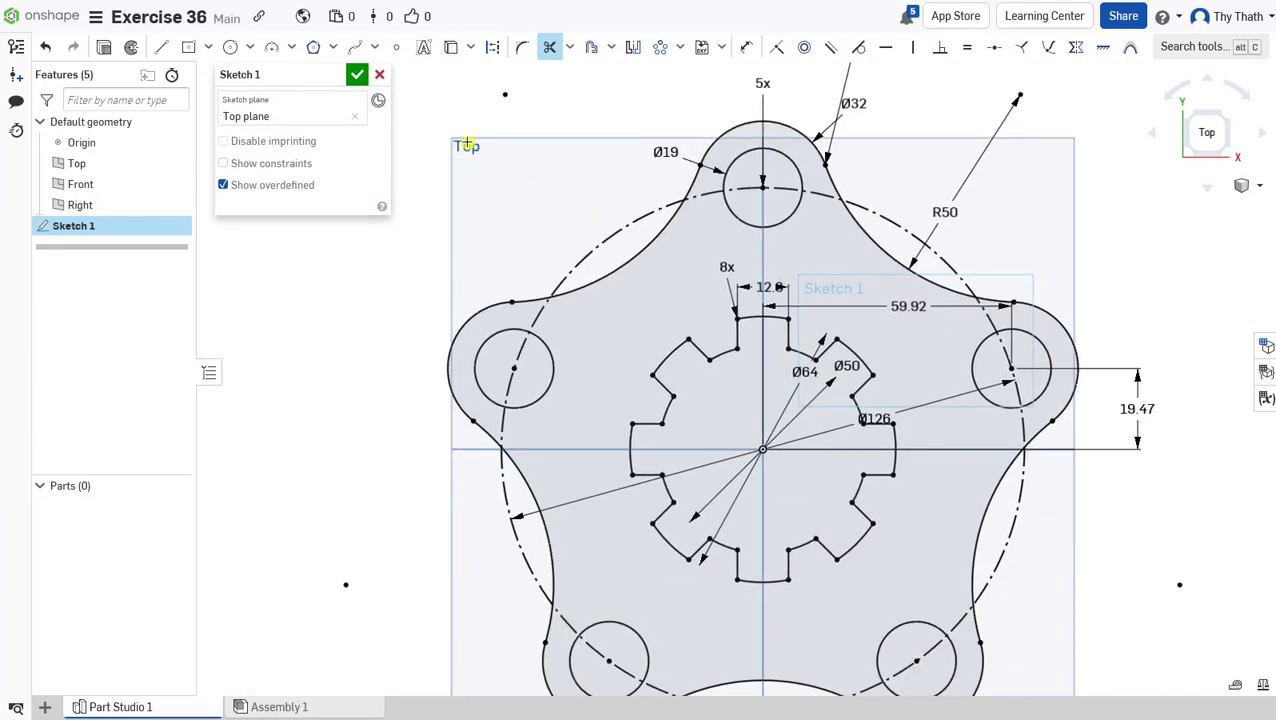
left_click(357, 75)
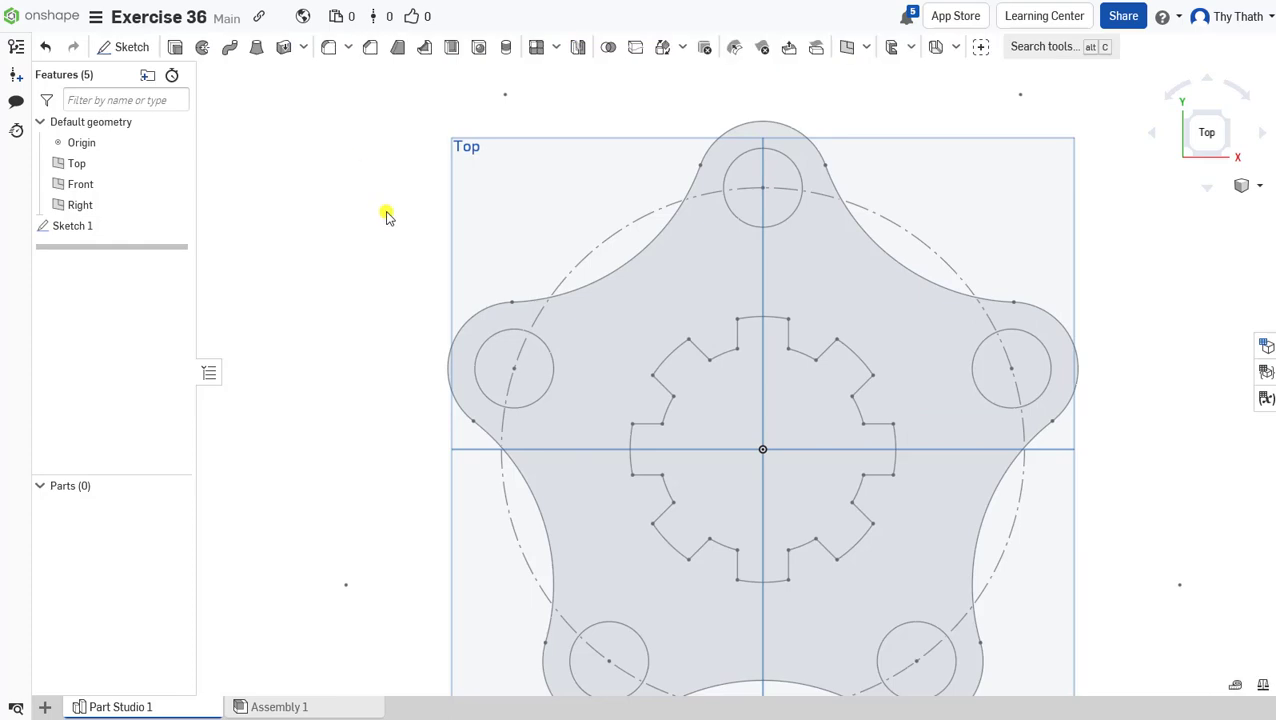
scroll(387, 213, "down", 3)
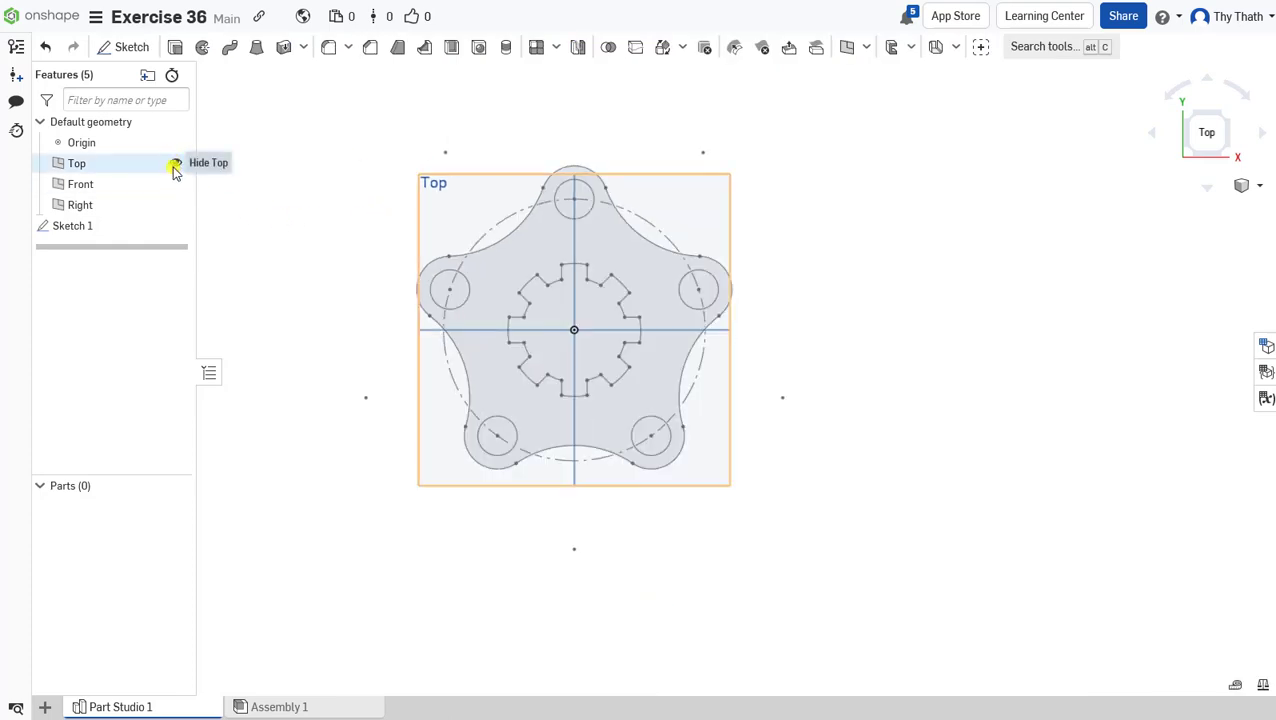
left_click(175, 183)
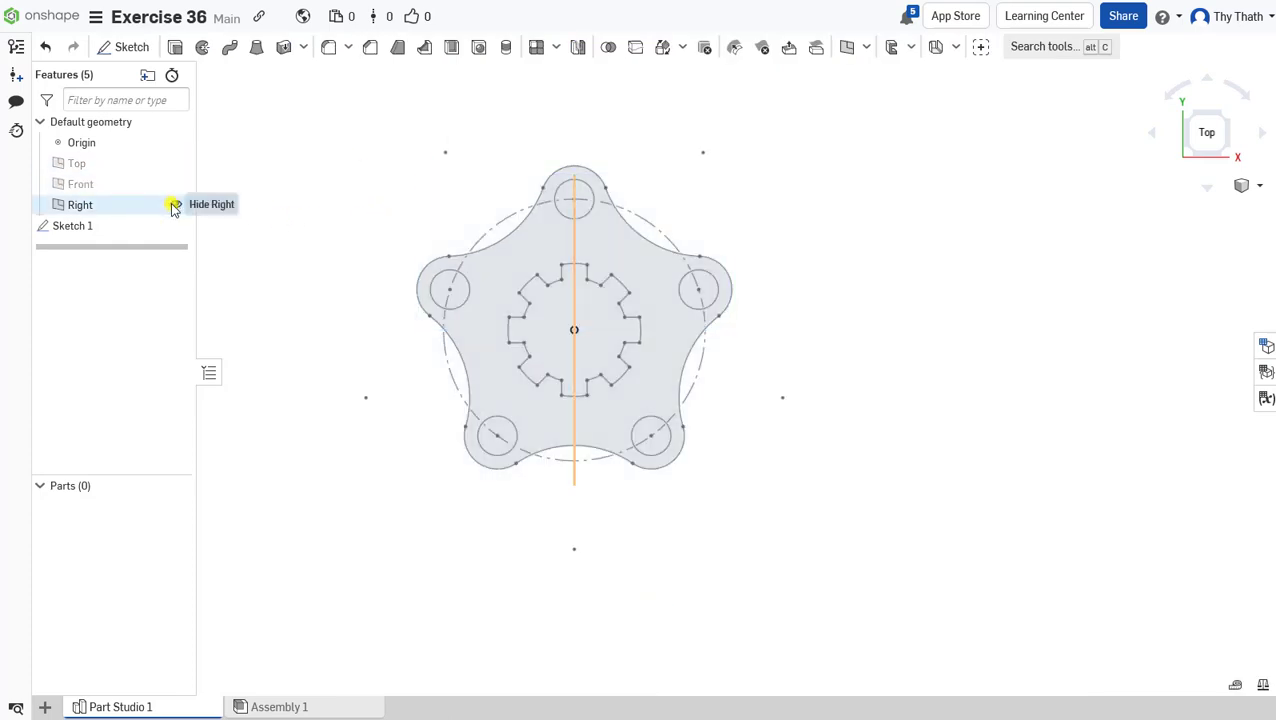
Extrude the plate region around the toothed opening and five holes as a new solid, symmetric, with a depth of 10 mm
right_click_drag(863, 390, 822, 345)
middle_click_drag(820, 285, 893, 345)
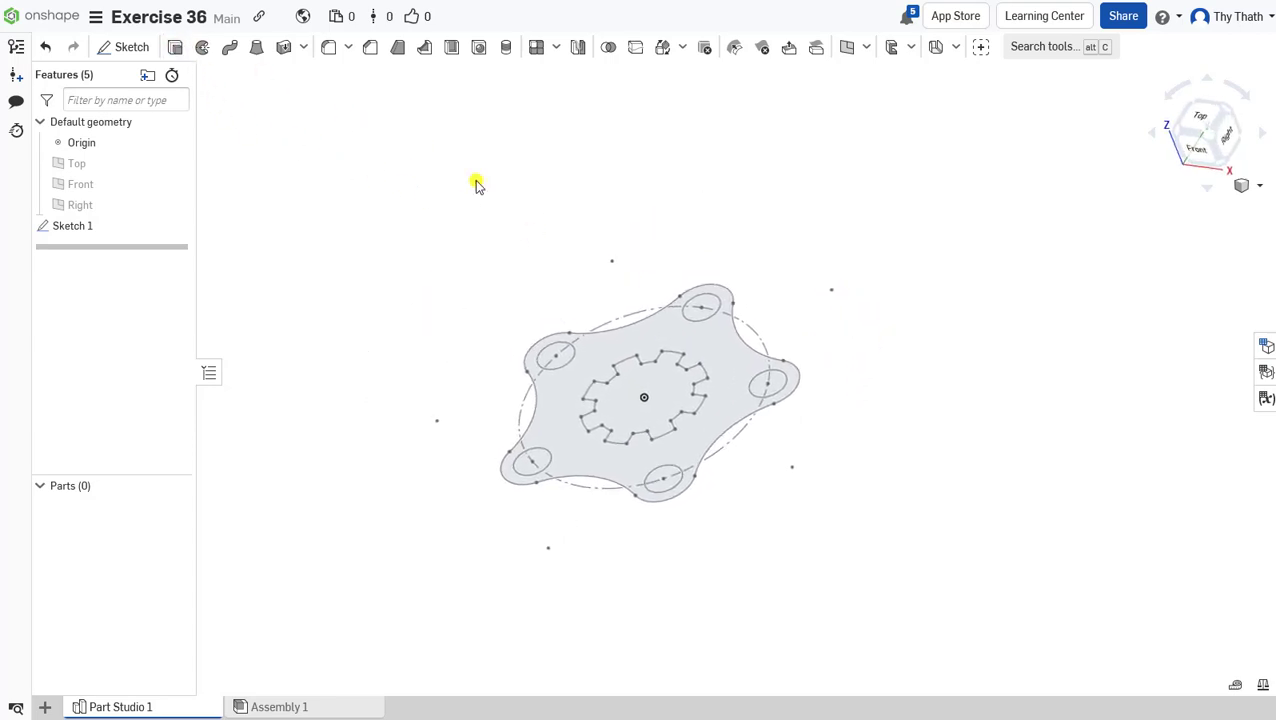
scroll(645, 315, "up", 2)
key("shift+e")
left_click(704, 360)
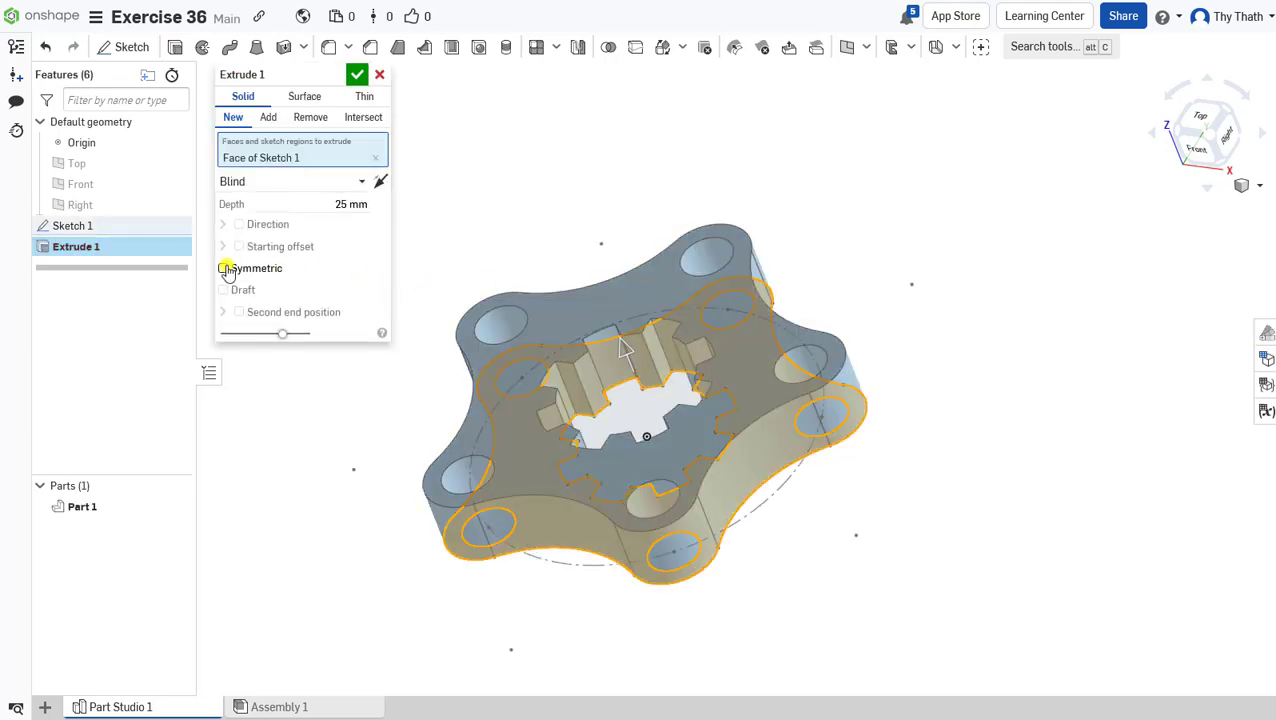
left_click(258, 266)
left_click(331, 205)
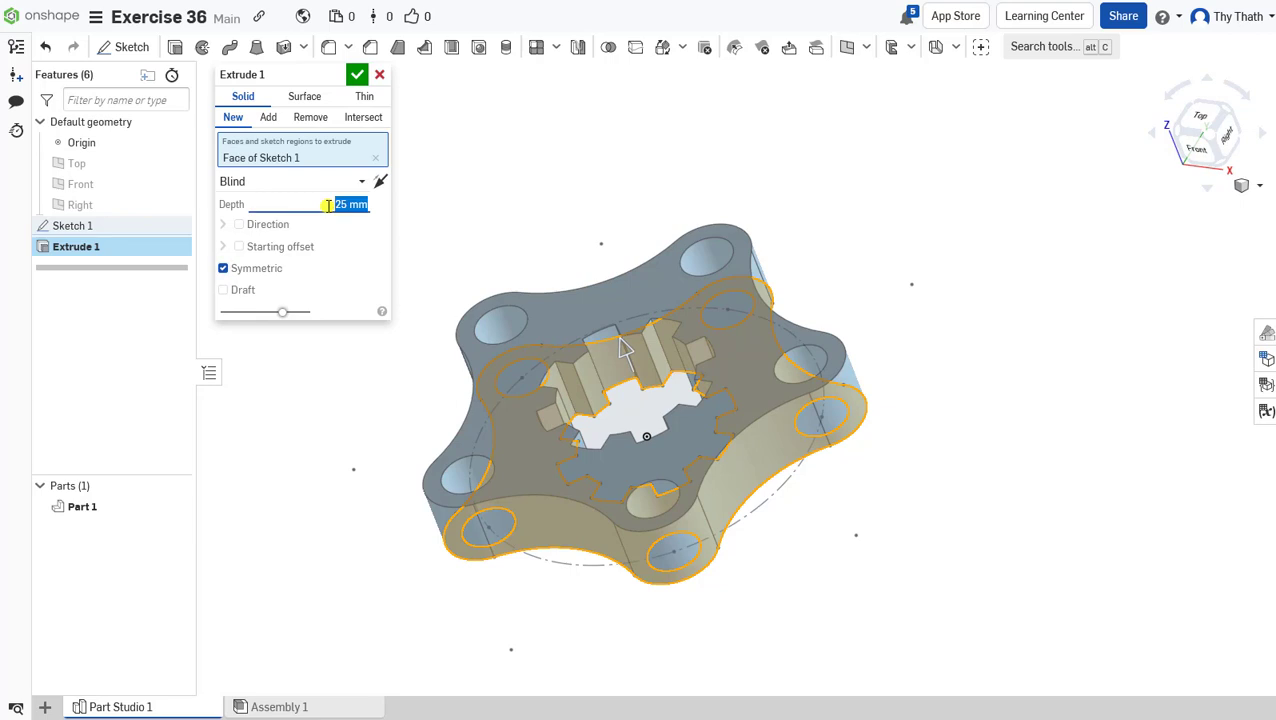
type("10")
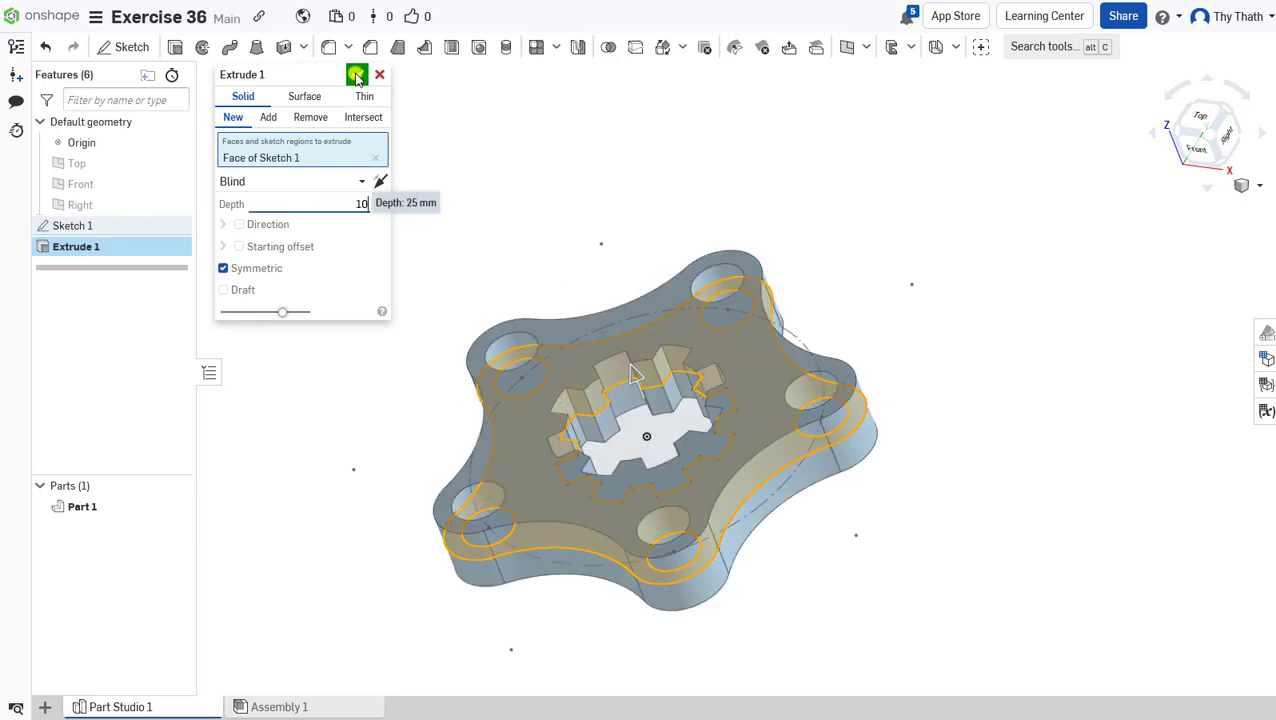
left_click(356, 76)
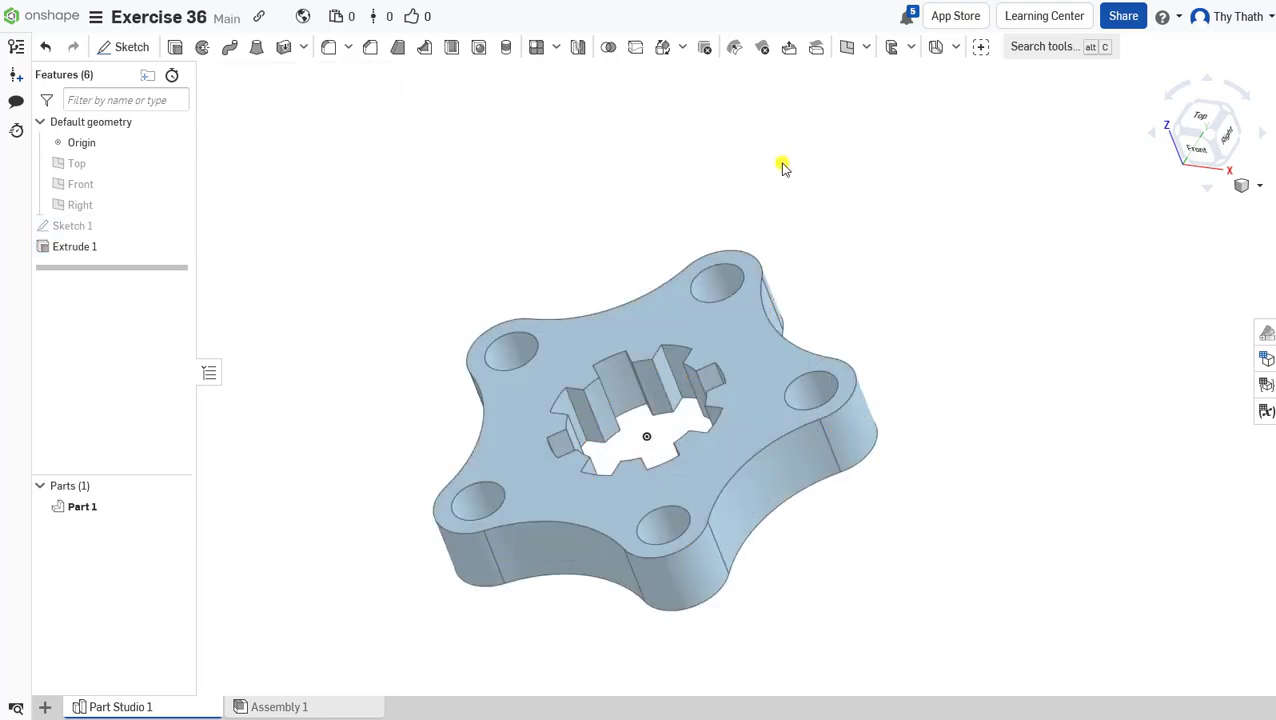
right_click_drag(900, 229, 911, 270)
scroll(802, 294, "up", 2)
right_click_drag(802, 294, 951, 248)
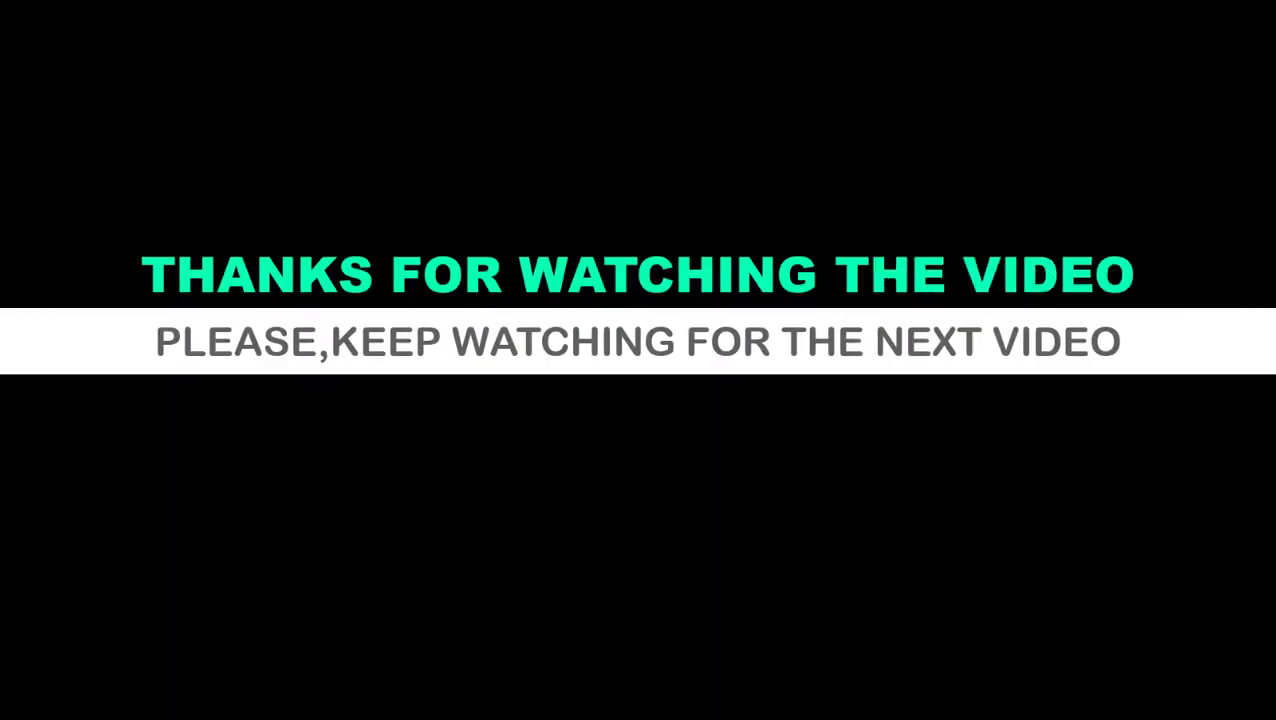